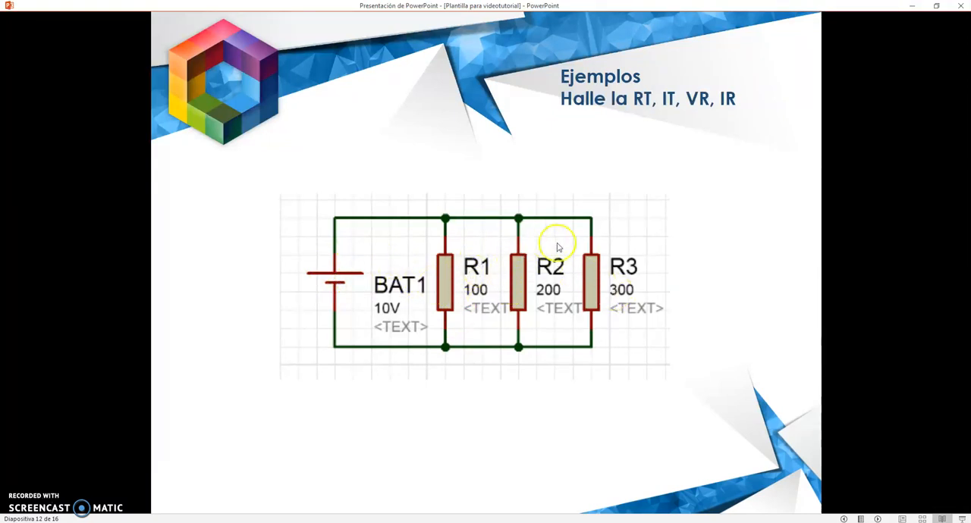
Switch to the Tinkercad circuit and place three resistors across the breadboard's central gap at columns 10, 13 and 16.
click(255, 522)
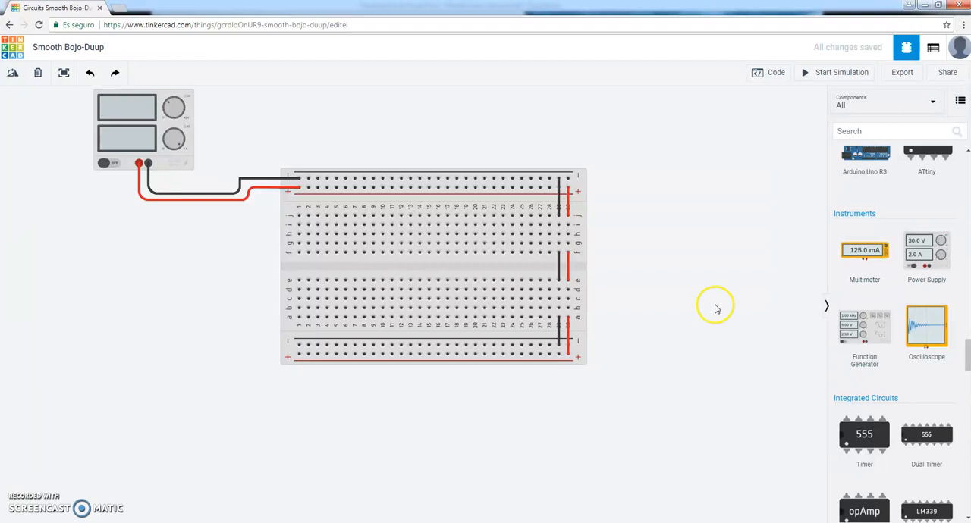
scroll(880, 297, up, 10)
scroll(888, 281, up, 10)
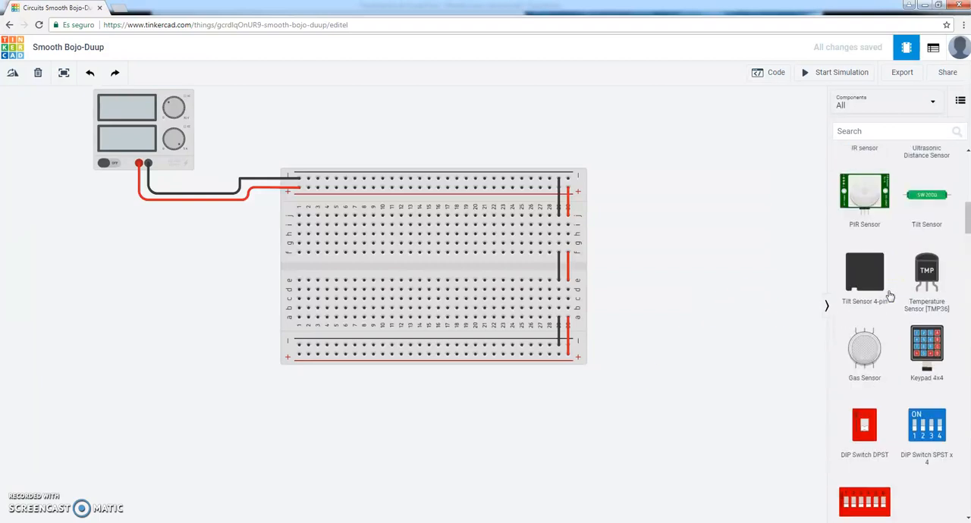
drag(865, 197, 385, 267)
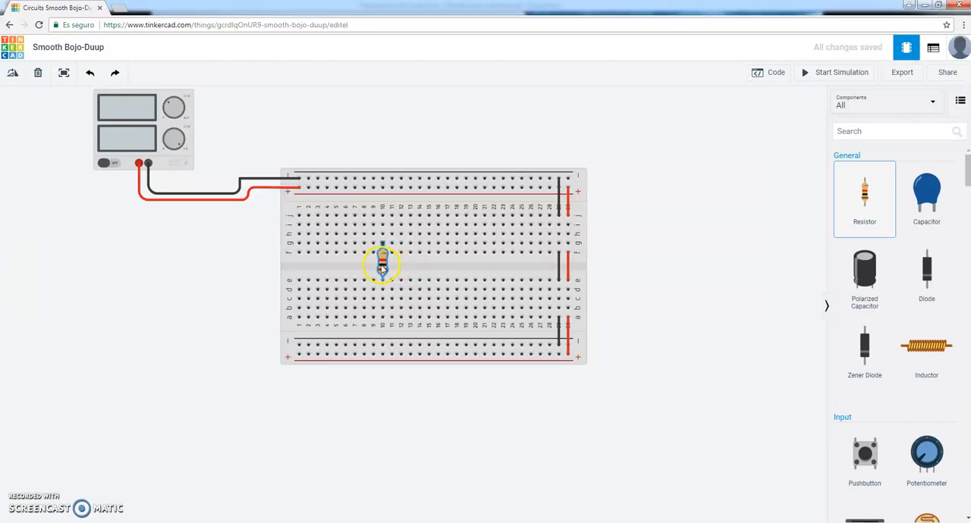
drag(382, 271, 383, 272)
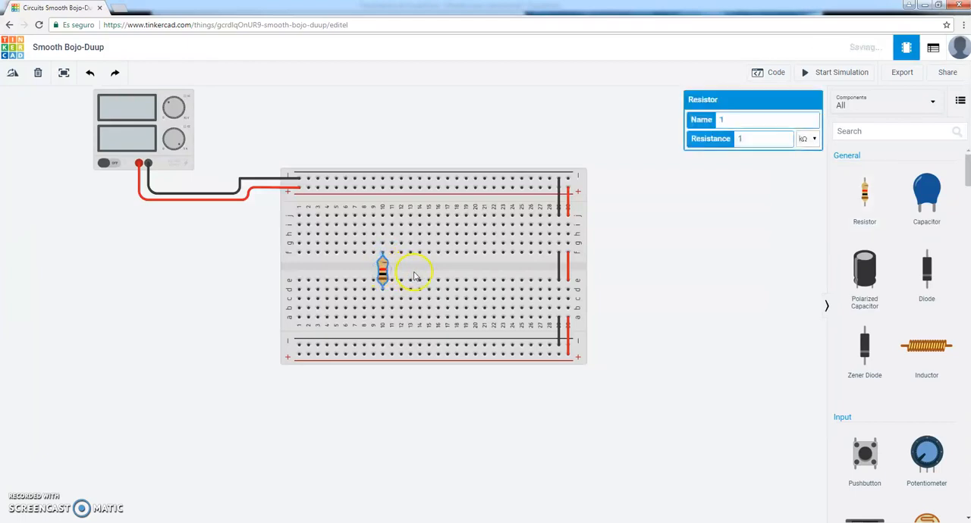
drag(868, 194, 414, 271)
drag(864, 196, 442, 274)
Set the resistance of the resistor at column 10 to 100 Ω.
click(383, 270)
click(750, 138)
click(807, 140)
click(806, 191)
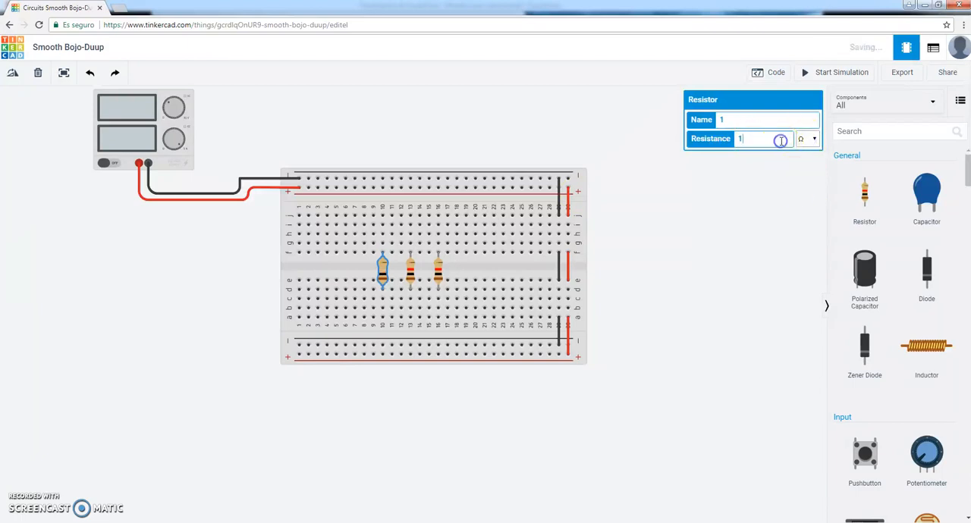
click(429, 274)
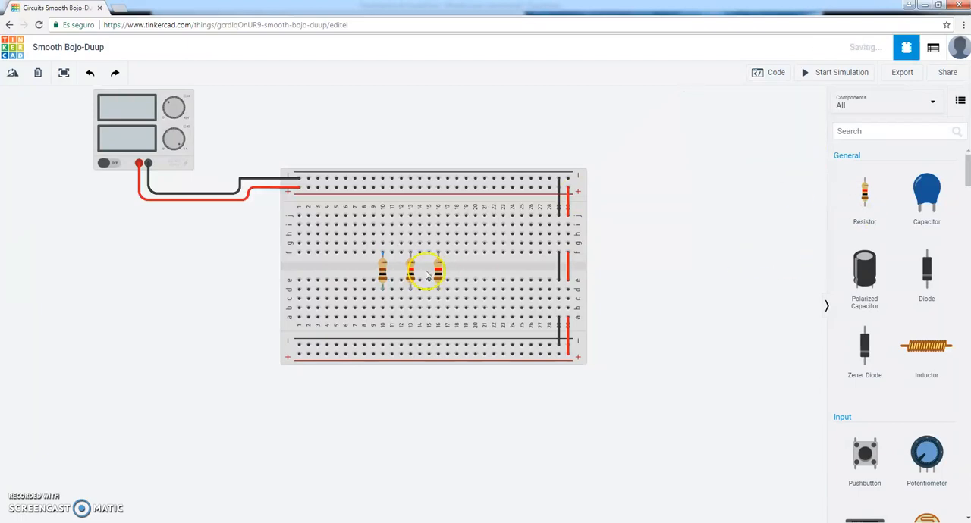
Set the resistance of the resistor at column 13 to 200 Ω.
click(411, 274)
click(809, 140)
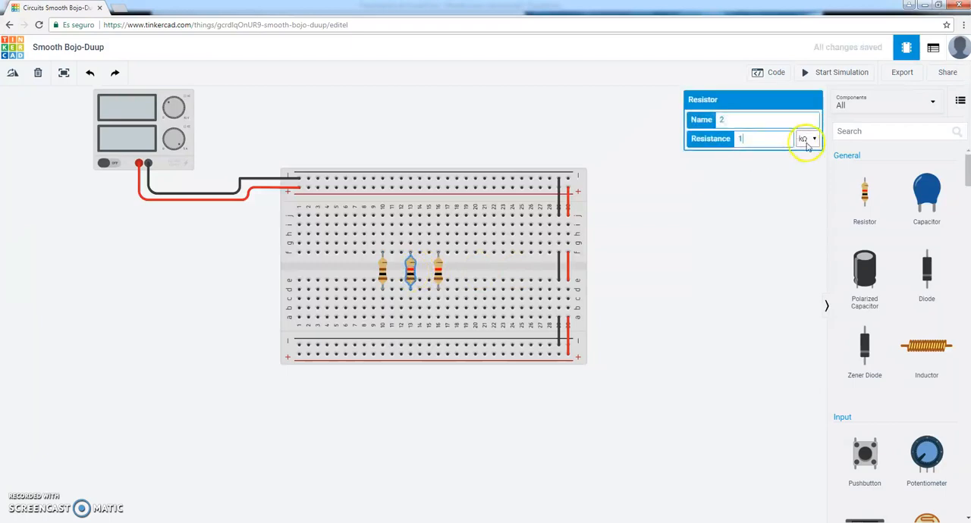
click(806, 191)
click(752, 144)
drag(752, 144, 726, 139)
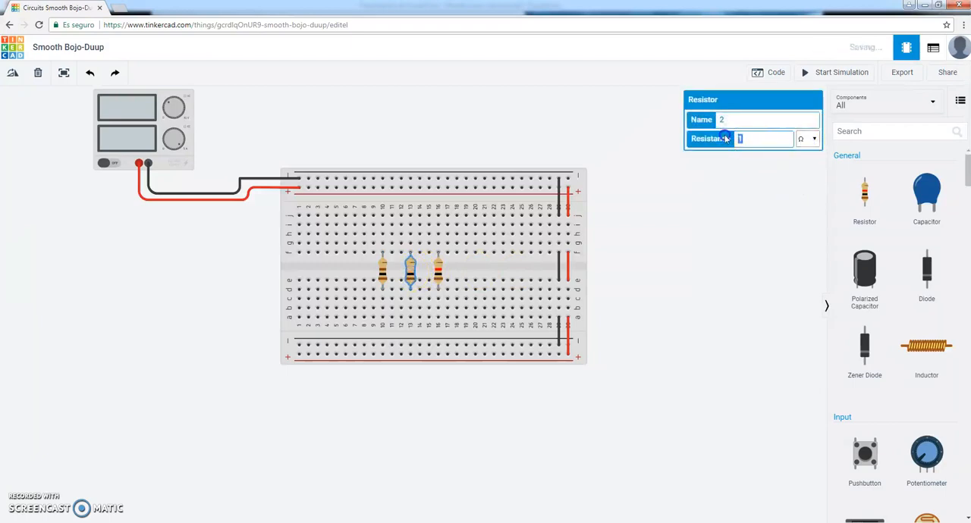
text(200)
click(721, 226)
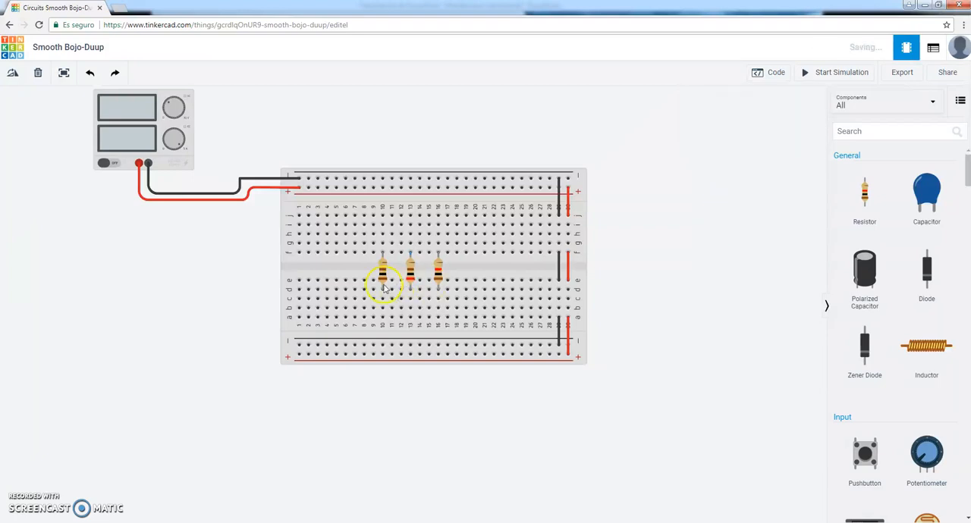
Set the resistance of the resistor at column 16 to 300 Ω.
click(439, 269)
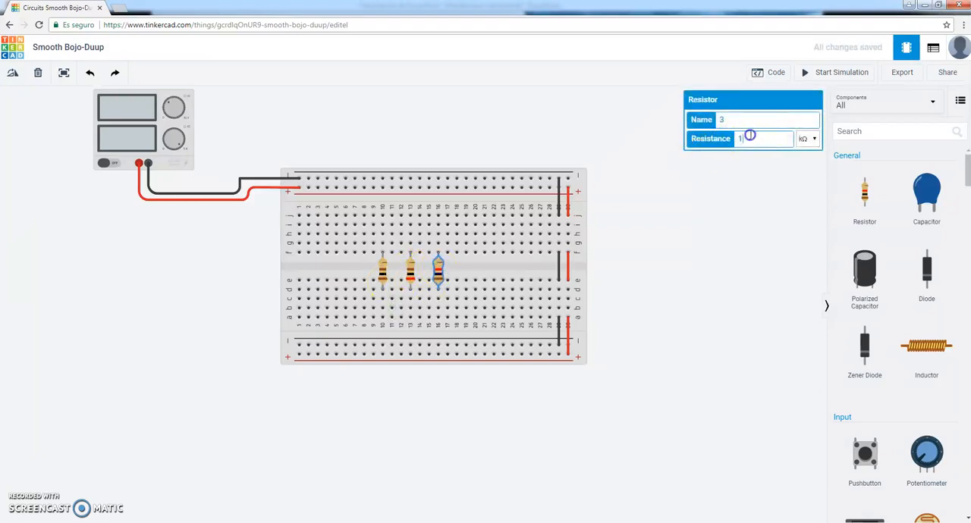
text(300)
click(808, 138)
click(805, 194)
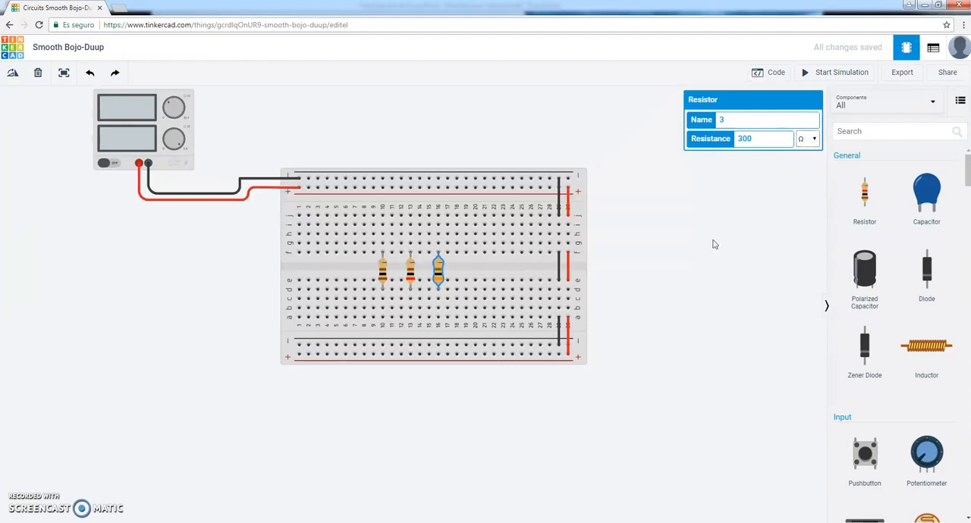
click(672, 271)
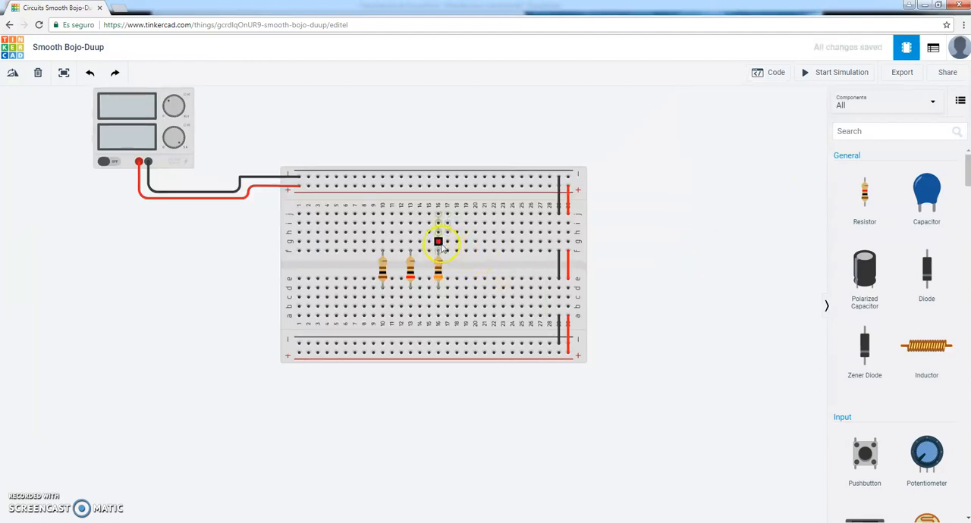
Wire the upper positive rail to row j at columns 10, 13 and 16 with three green wires.
click(383, 188)
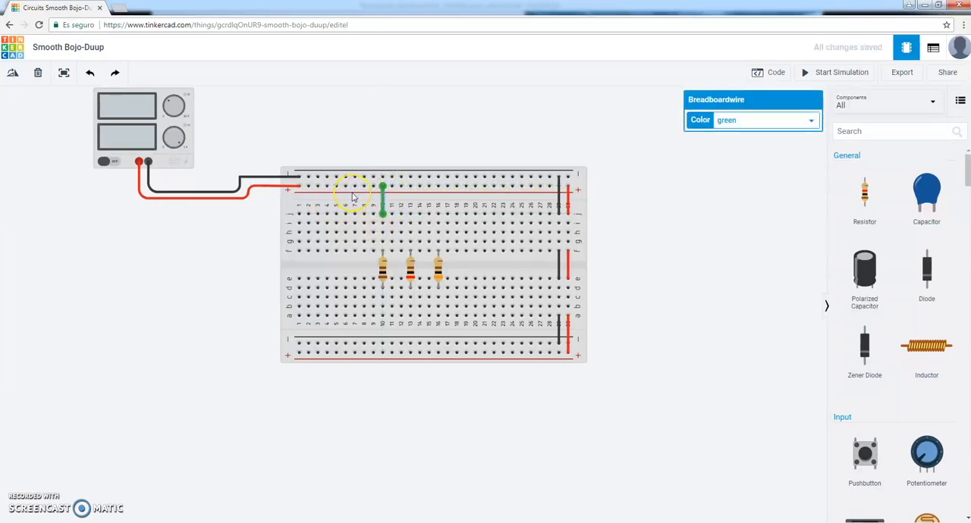
click(409, 187)
click(438, 210)
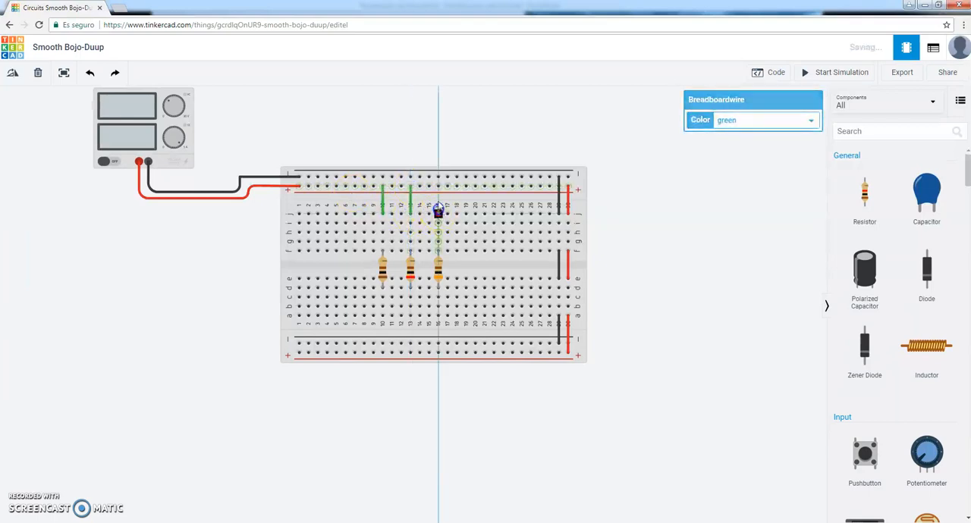
click(438, 187)
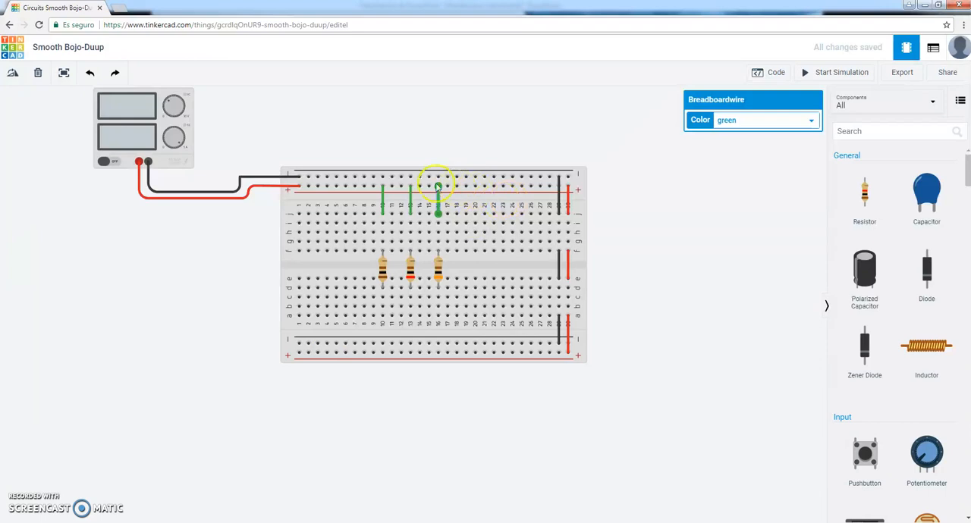
click(438, 186)
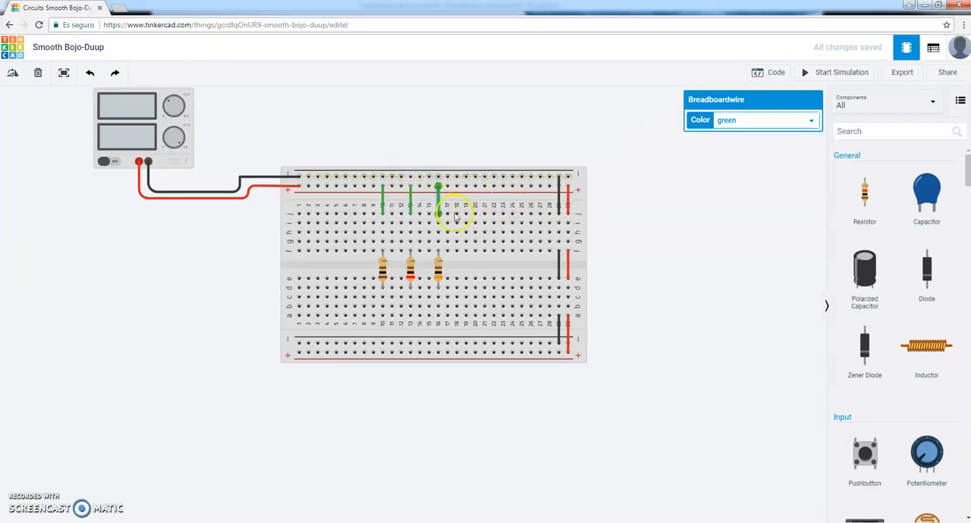
click(641, 230)
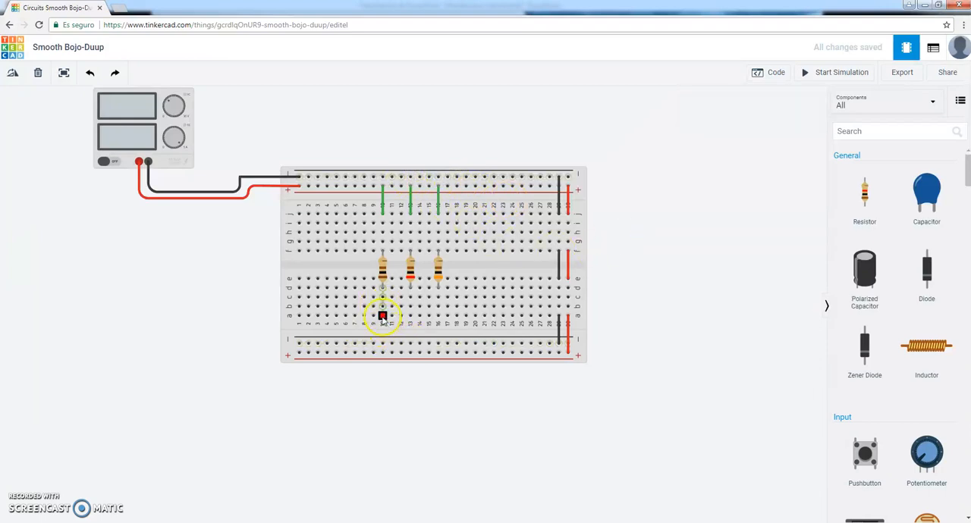
Wire row a at columns 10, 13 and 16 to the lower negative rail with three green wires.
click(382, 343)
click(411, 317)
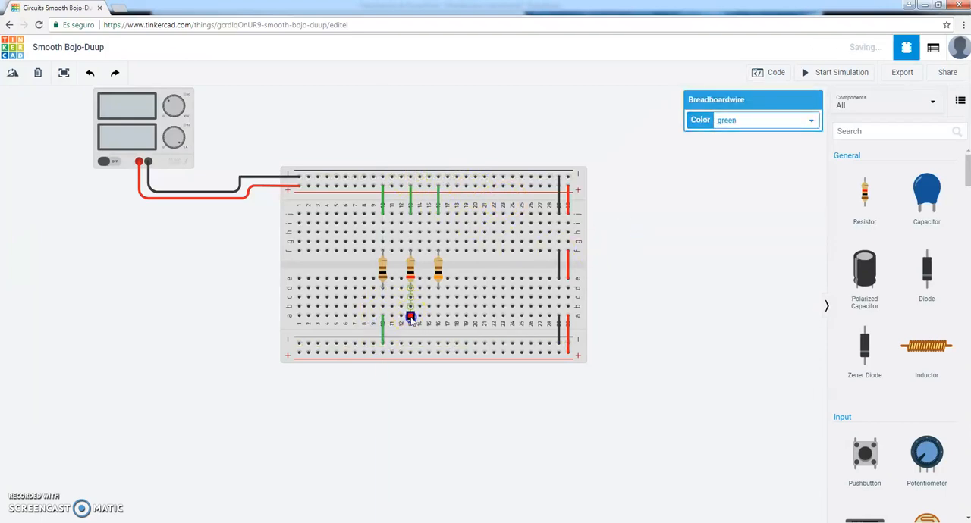
click(411, 343)
click(438, 319)
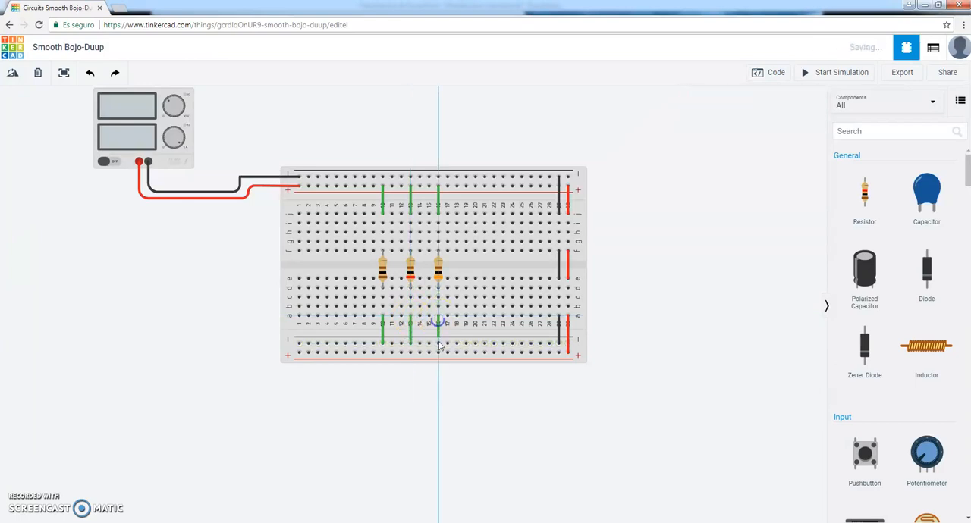
click(437, 343)
click(612, 241)
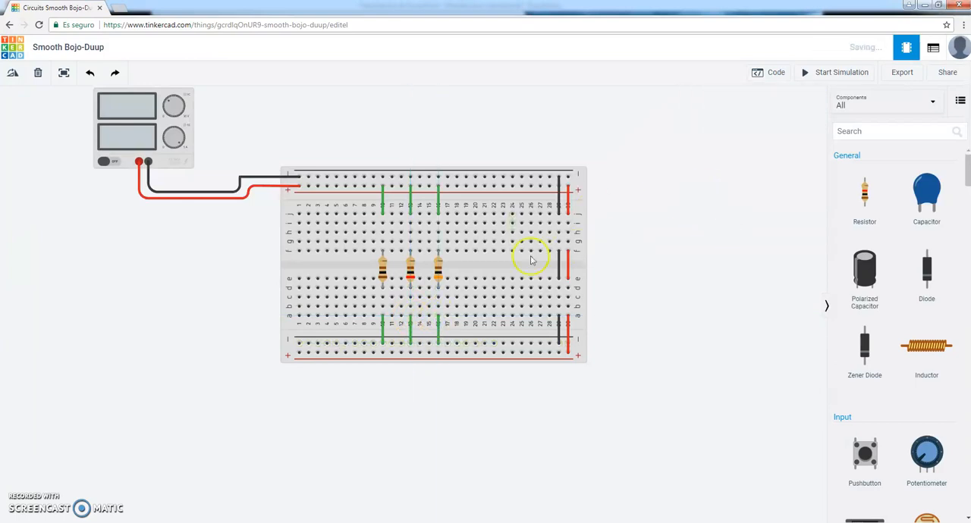
Delete the green wires linking columns 16 and 13 to the upper positive rail.
click(439, 200)
key(Delete)
click(408, 204)
key(Delete)
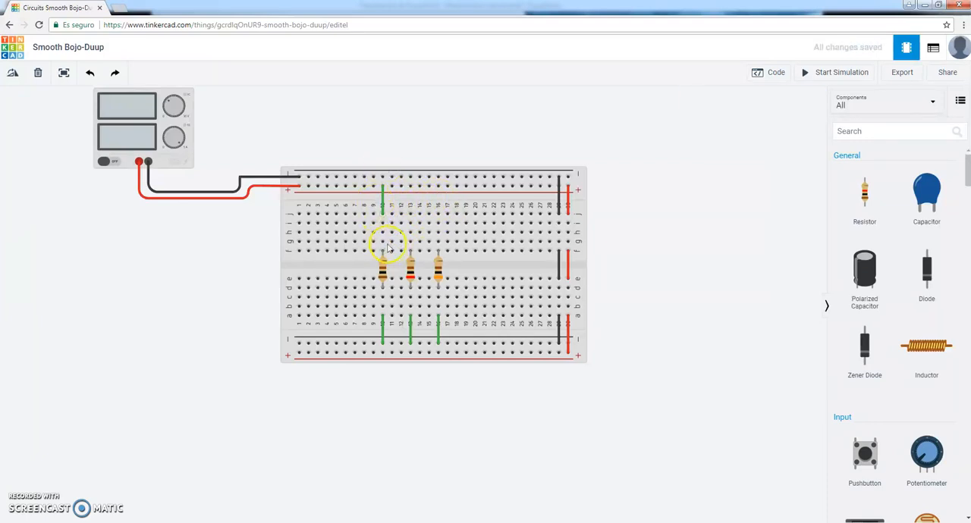
Join the resistors' upper ends with wires from column 10 to 13 in row g and column 13 to 16 in row h.
click(410, 243)
click(410, 232)
click(440, 233)
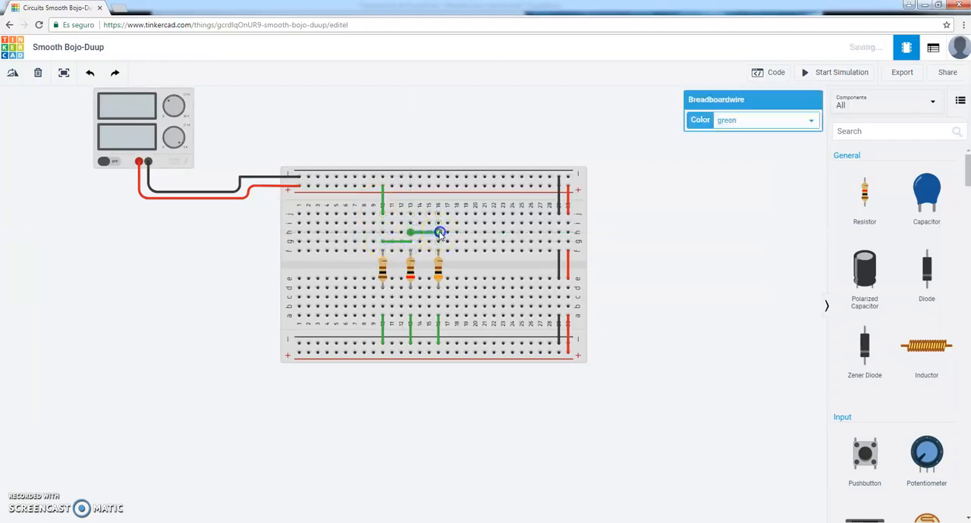
Change the color of the two horizontal wires joining the resistors' upper ends to red.
click(758, 123)
click(728, 139)
click(393, 243)
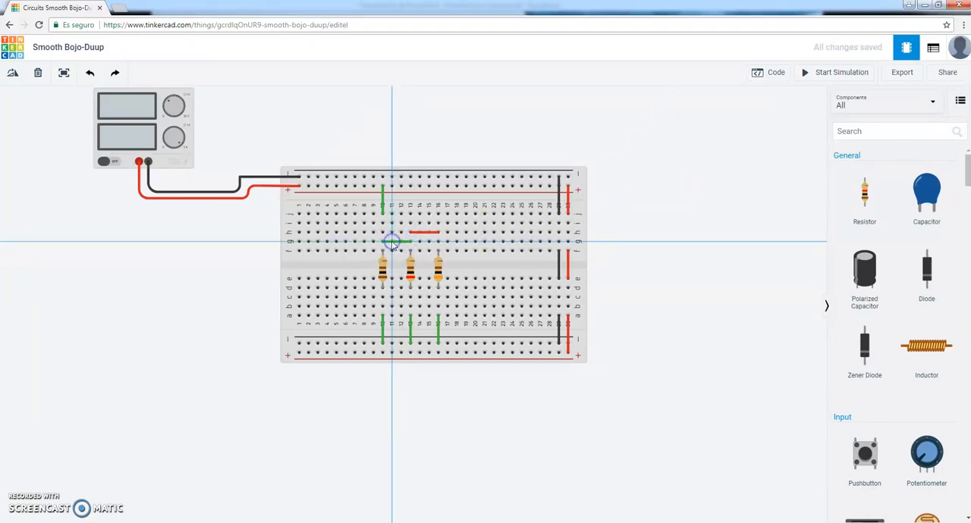
key(Escape)
click(391, 243)
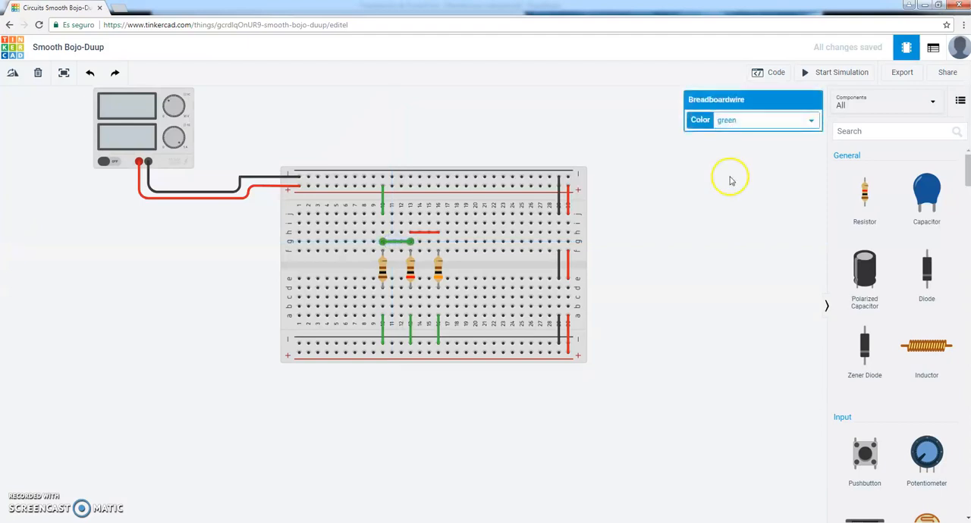
click(743, 125)
click(740, 146)
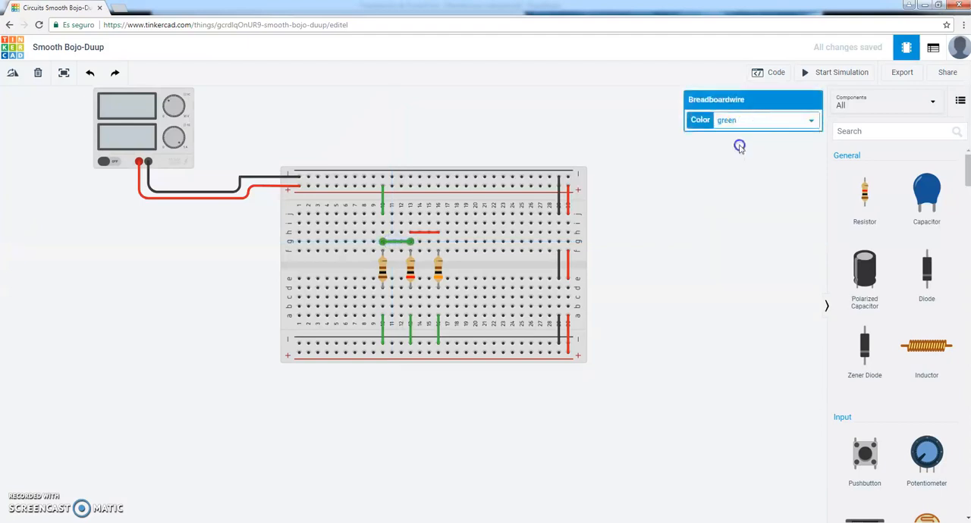
Recolor the wire between the upper positive rail and column 10 red, and delete that wire.
click(383, 186)
click(384, 214)
click(726, 121)
click(725, 142)
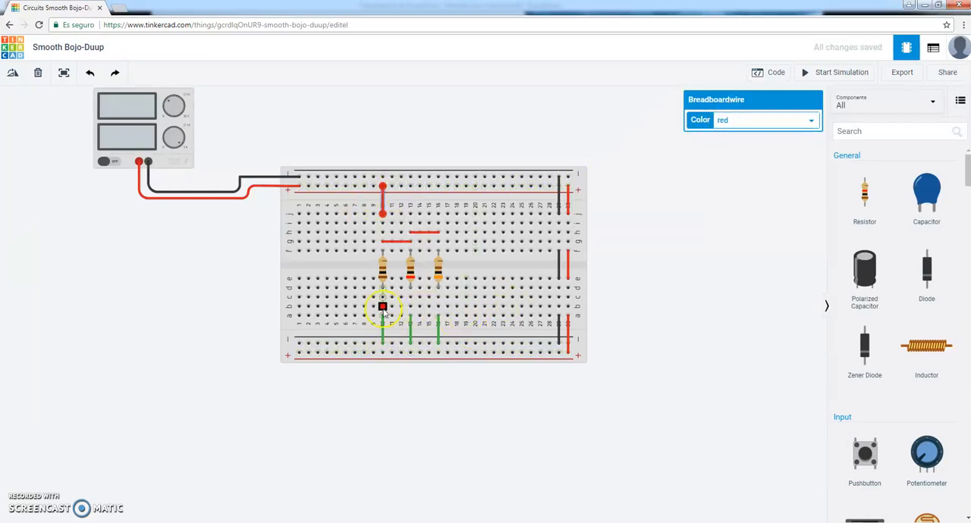
click(690, 262)
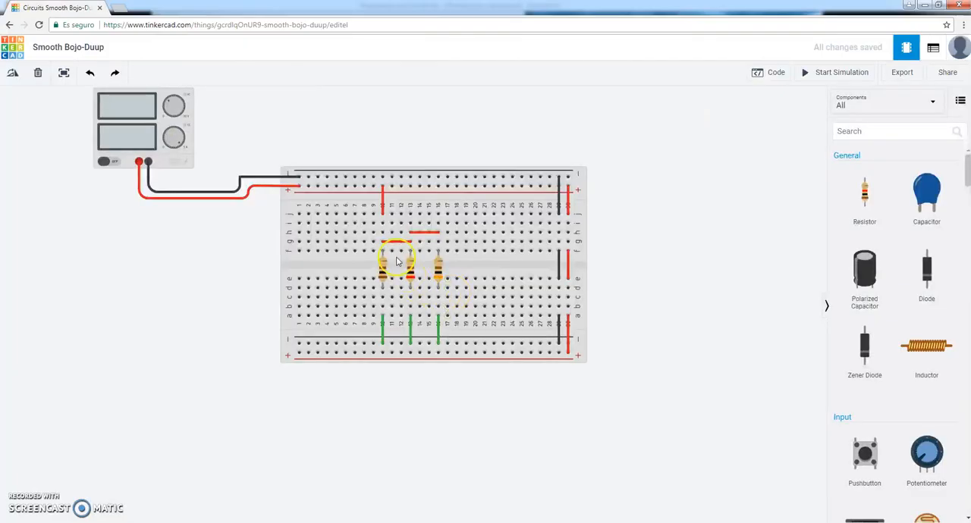
click(383, 203)
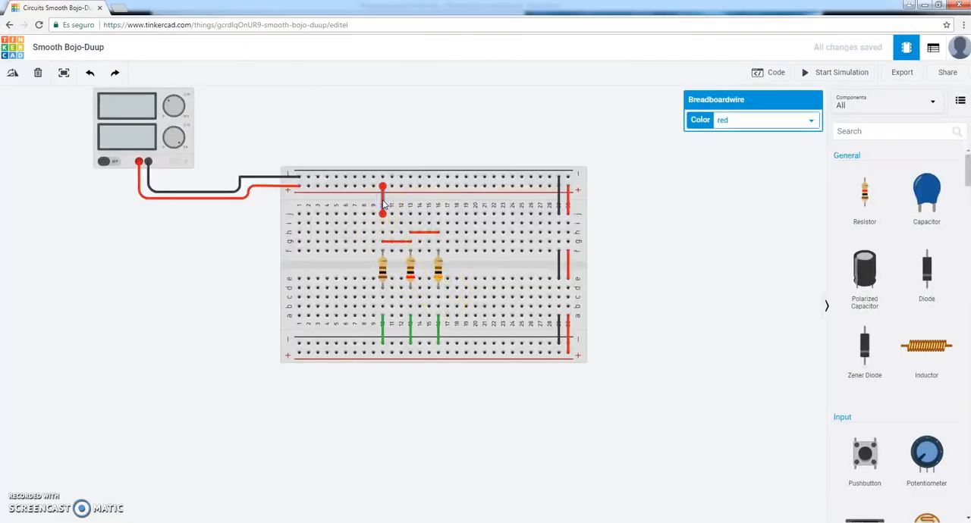
key(Delete)
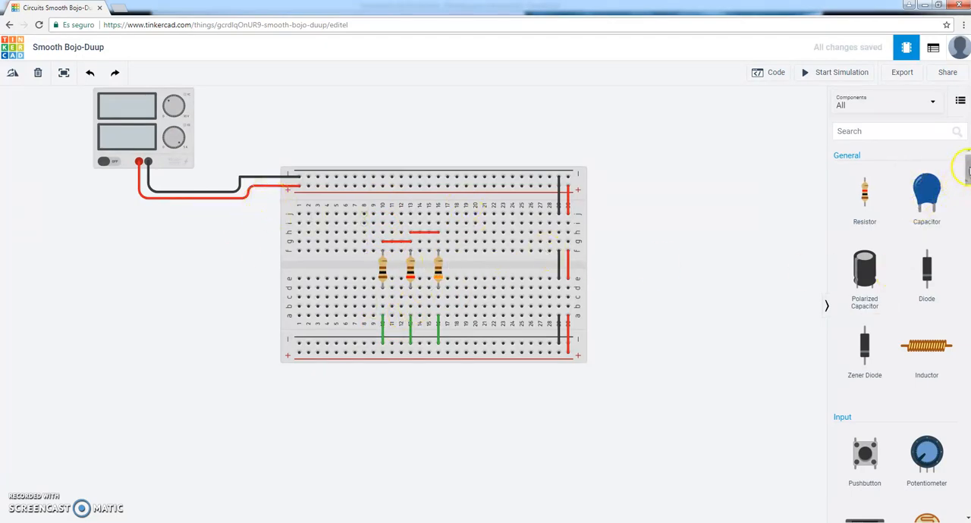
Place a multimeter from the Instruments components above the breadboard, beside the power supply.
scroll(893, 254, down, 3)
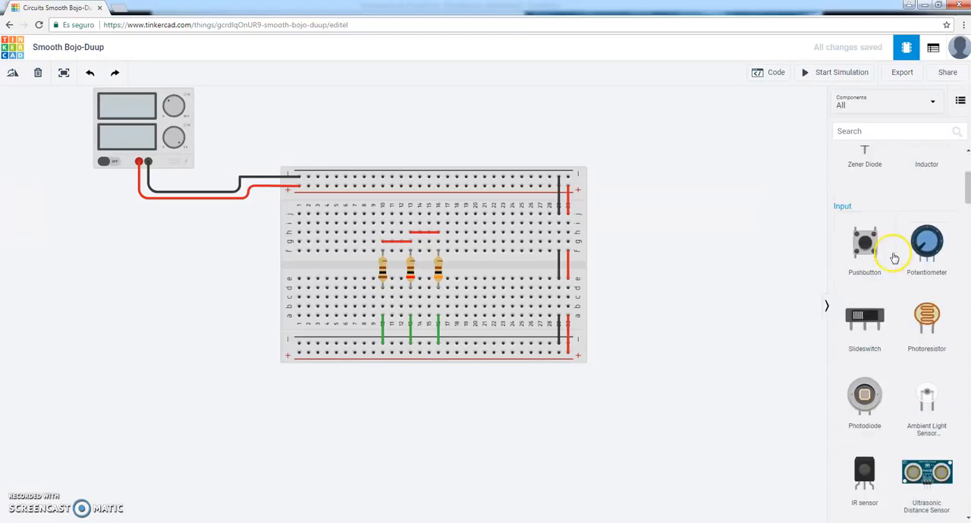
scroll(899, 281, up, 3)
scroll(903, 293, down, 12)
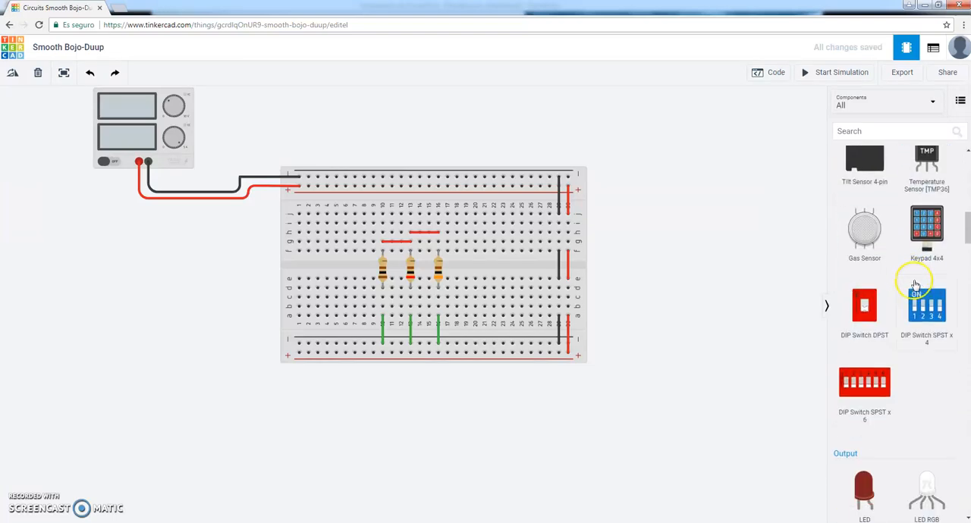
scroll(913, 287, down, 8)
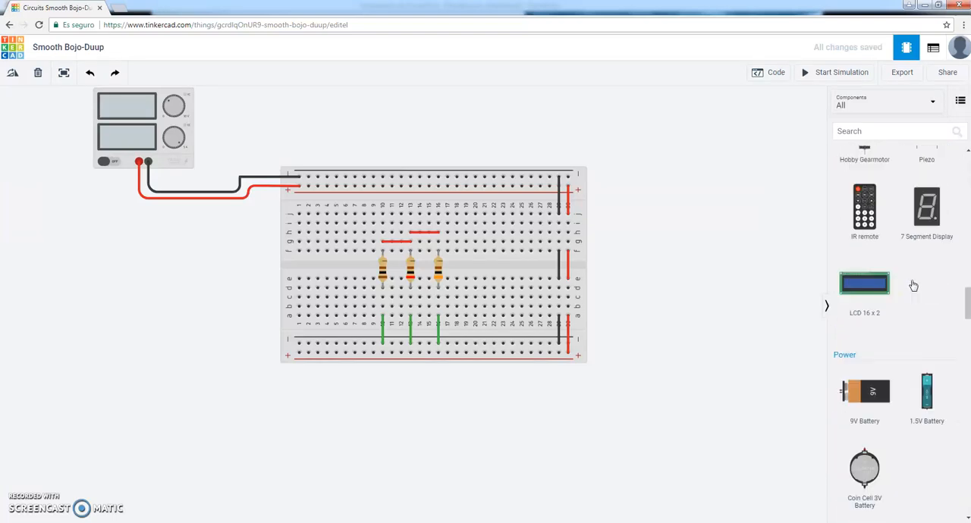
scroll(913, 292, down, 7)
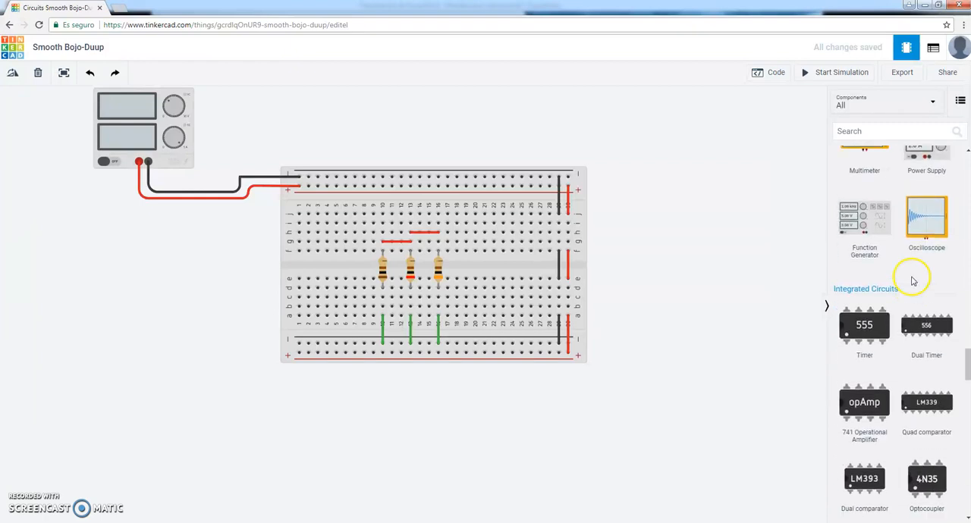
drag(874, 188, 369, 196)
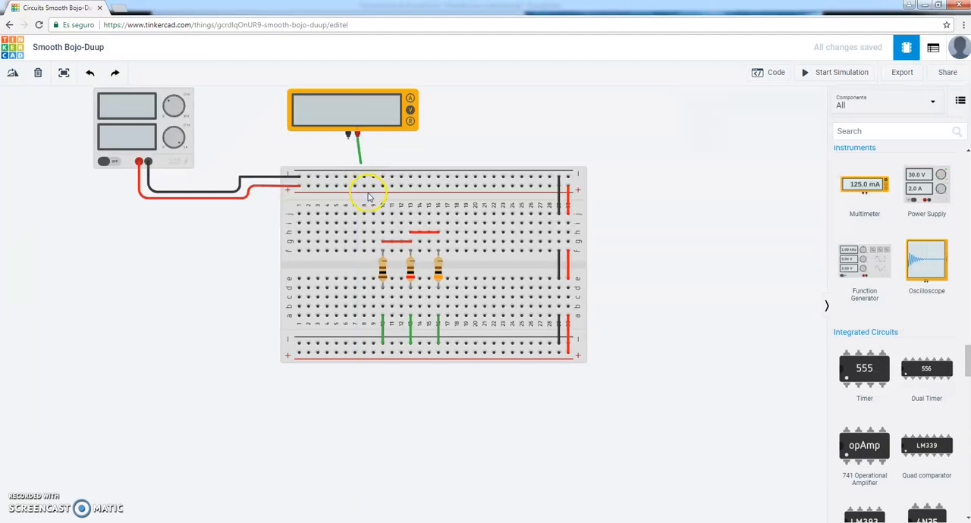
Wire the multimeter's red probe to column 10 row h and its black probe to column 10 row b.
click(380, 232)
click(347, 135)
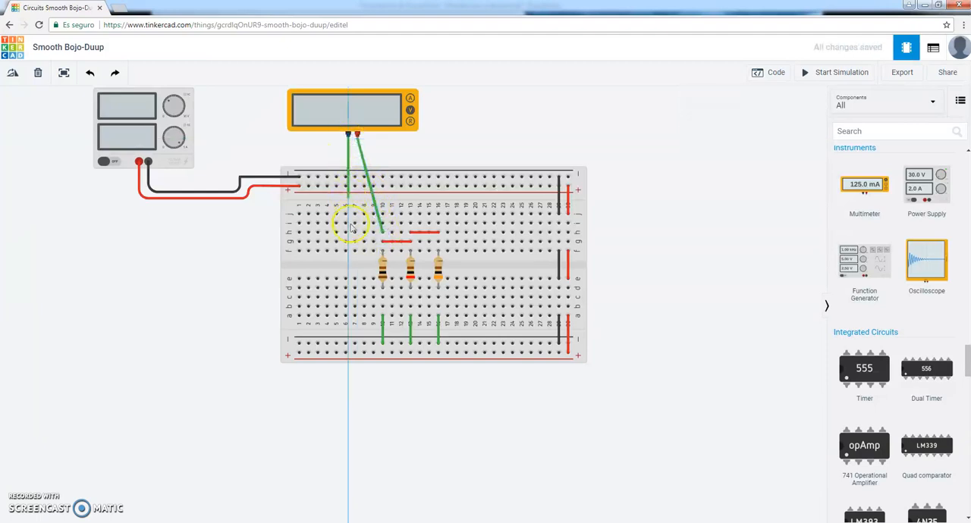
click(382, 307)
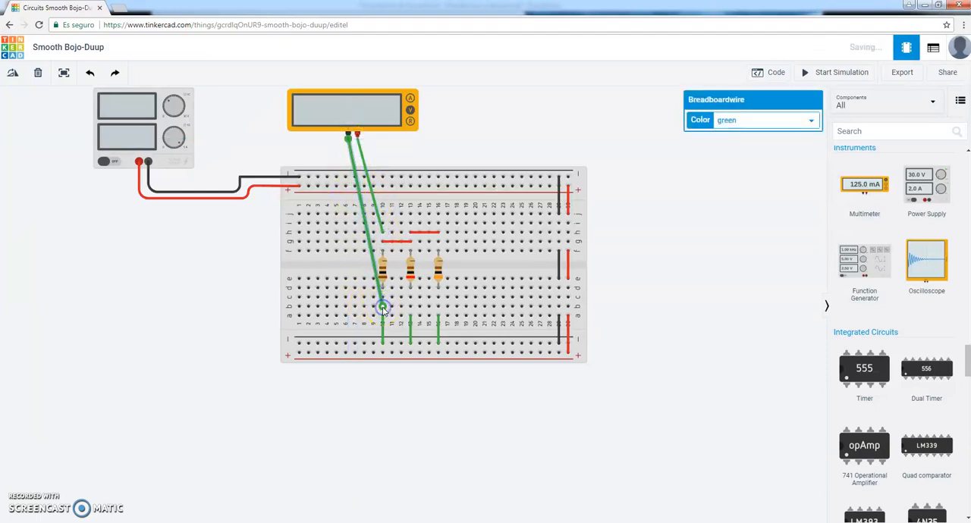
Set the multimeter's mode to Resistance.
click(373, 103)
click(758, 140)
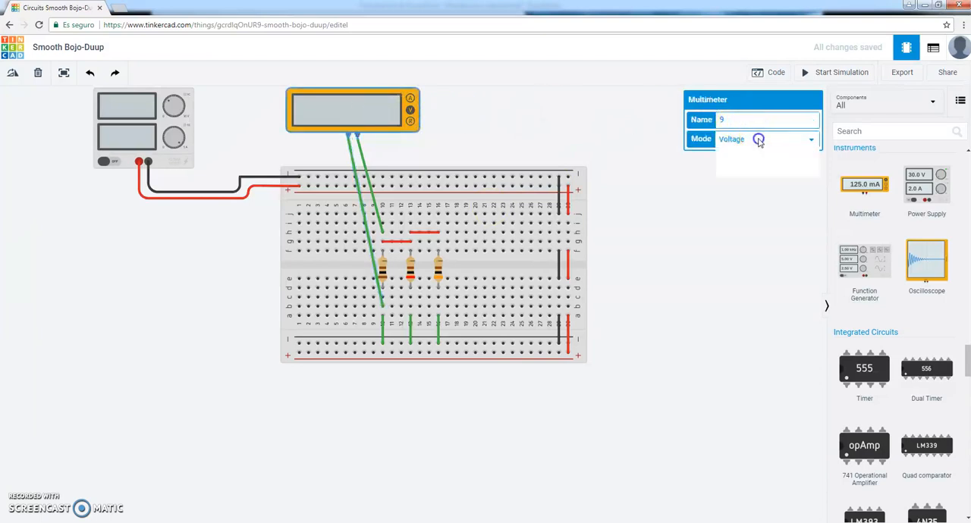
click(747, 165)
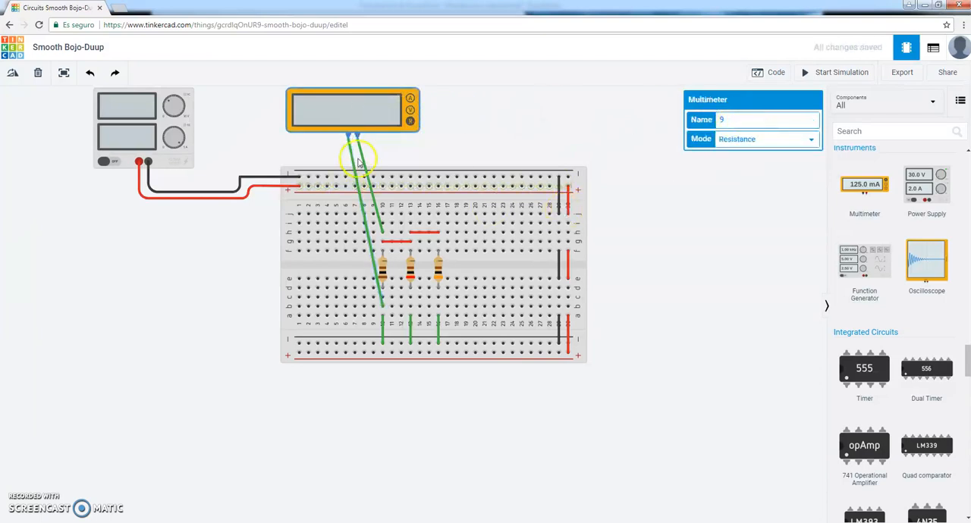
Run the simulation to measure the total resistance, check it against the example in the PowerPoint presentation, and stop the simulation.
click(842, 72)
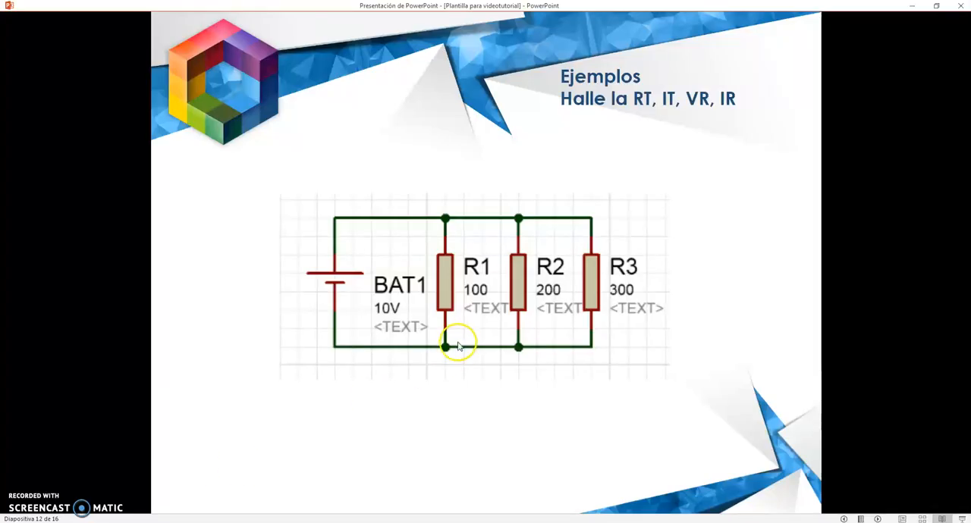
click(456, 351)
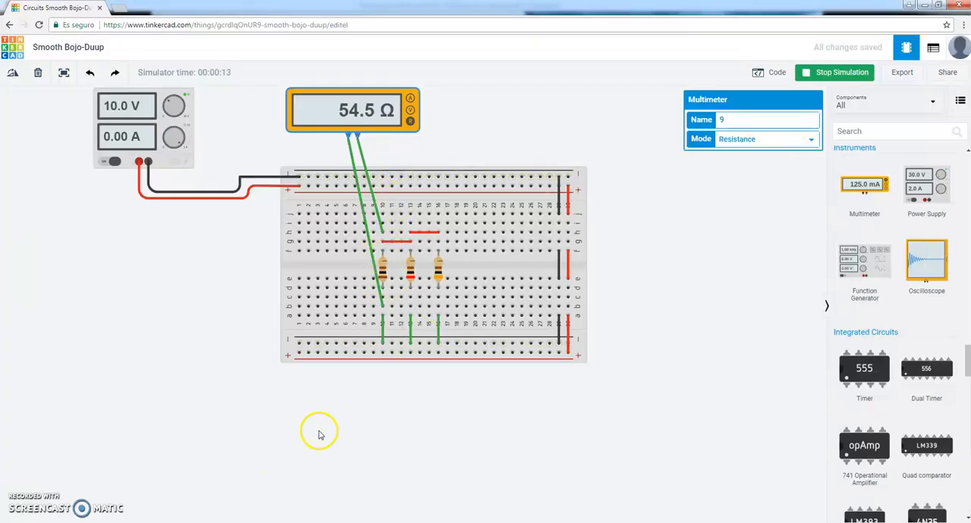
click(831, 72)
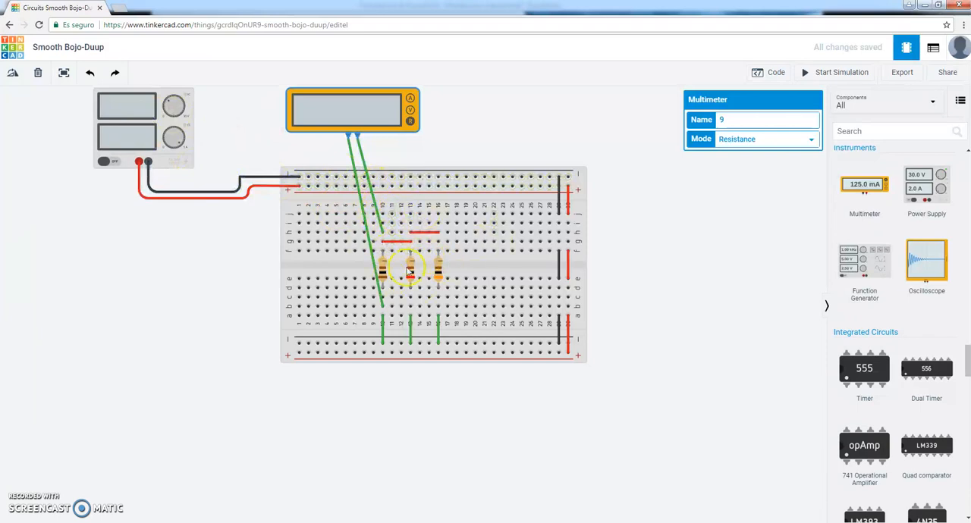
Delete both green wires from the multimeter's probes and move the multimeter aside above the breadboard.
click(362, 151)
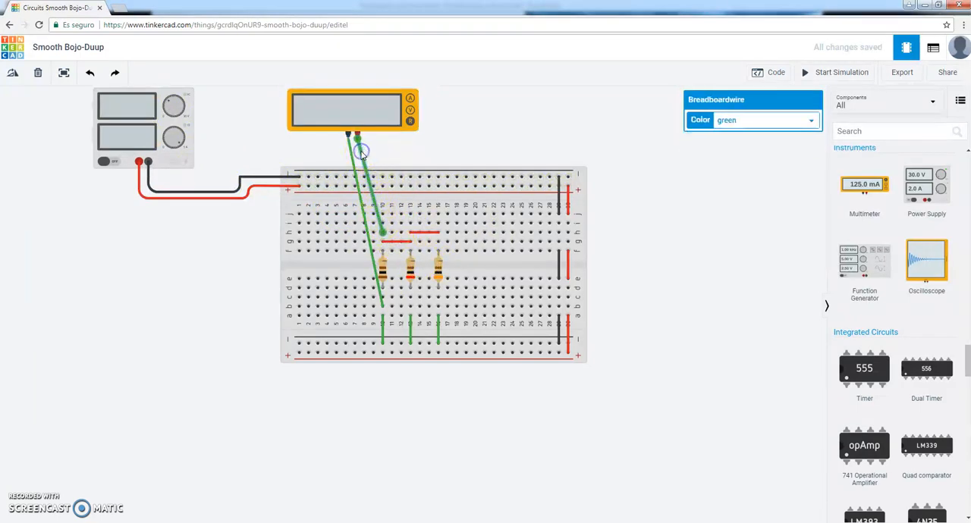
key(Delete)
click(350, 157)
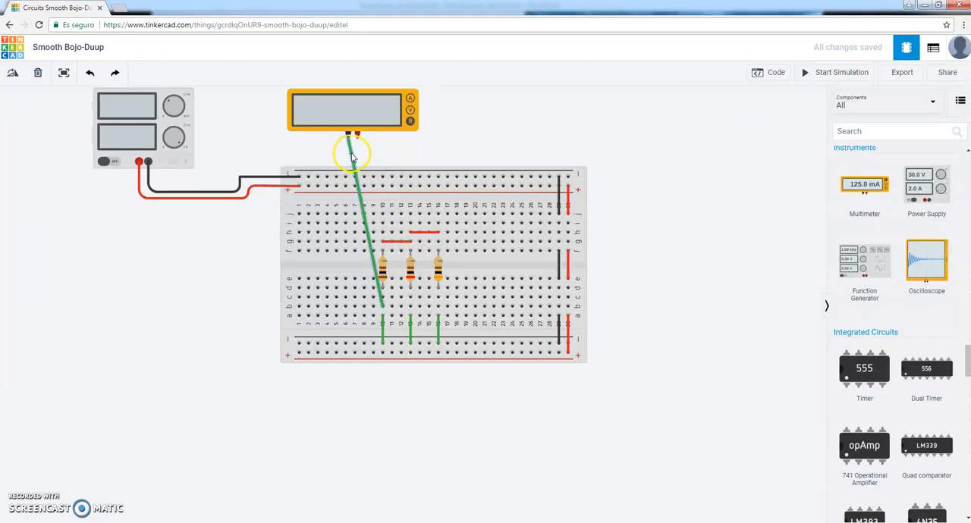
key(Delete)
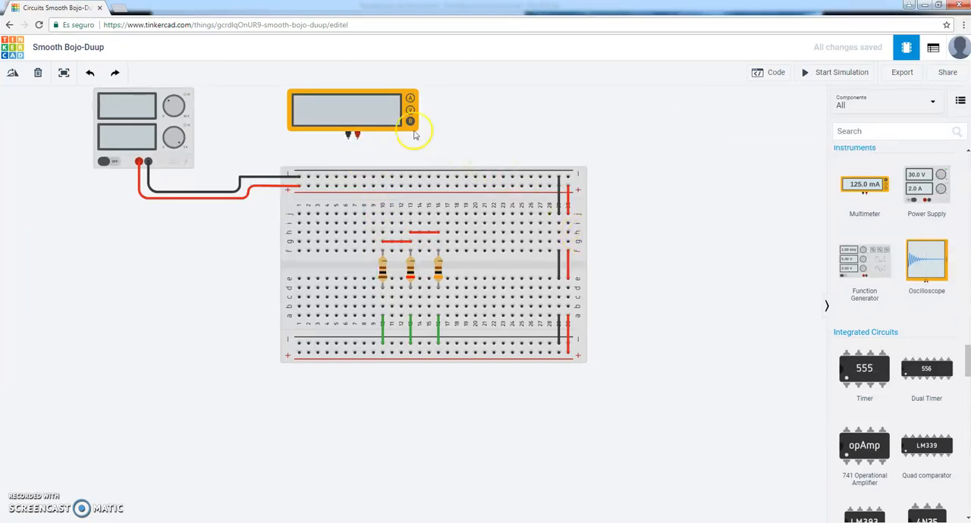
click(395, 114)
drag(394, 114, 539, 114)
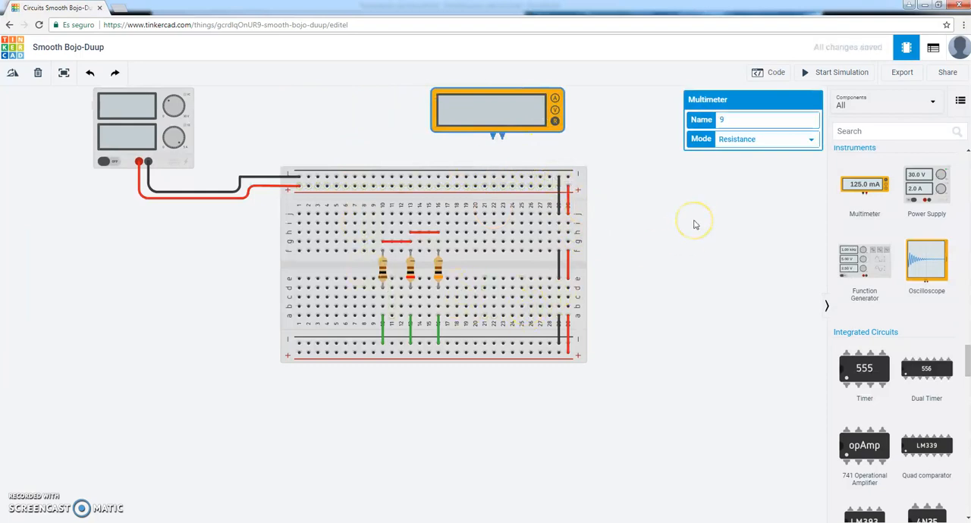
Connect column 10 row j to the upper positive rail with a wire and color it red.
drag(383, 214, 382, 186)
click(789, 124)
click(758, 144)
Move the multimeter beside the breadboard, below the power supply, and wire its red probe to column 10 row c.
drag(497, 115, 184, 273)
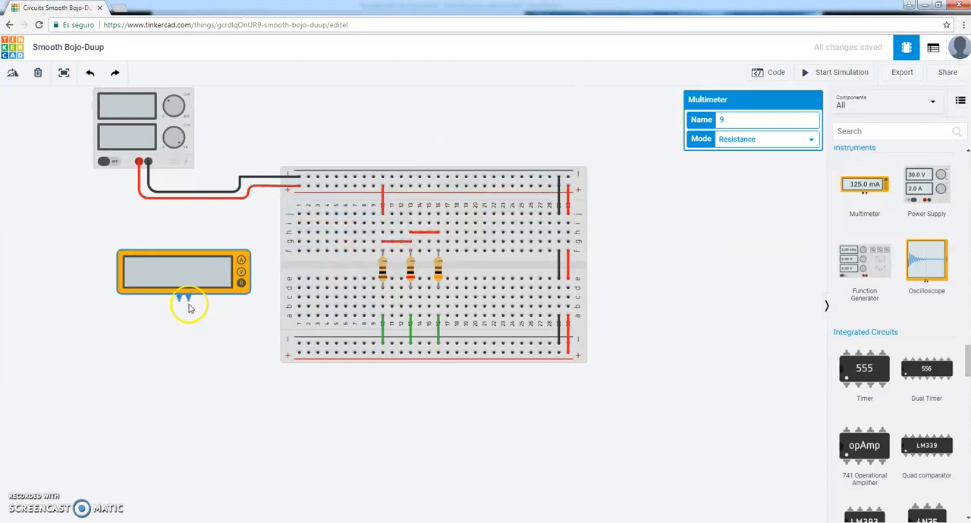
click(188, 297)
click(373, 297)
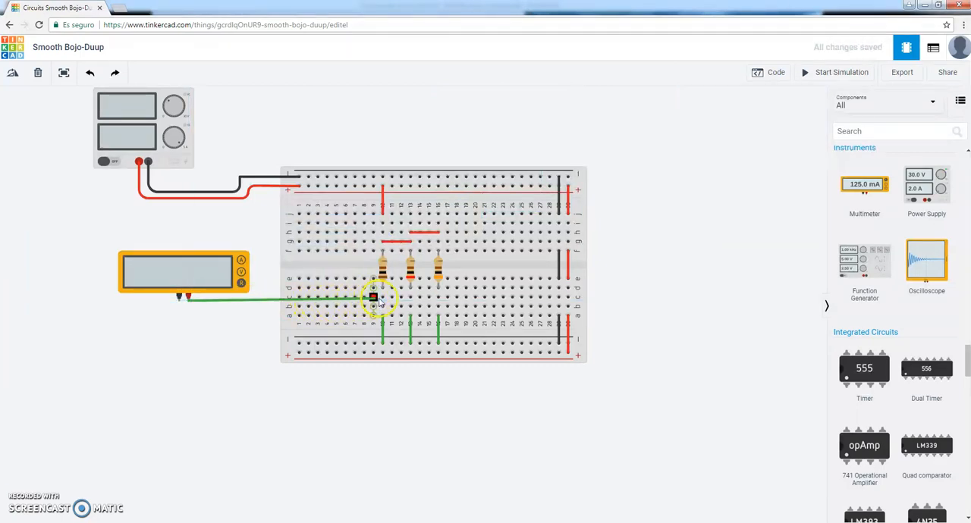
click(383, 298)
Delete the green wire from column 10 to the lower negative rail and wire the multimeter's black probe to that rail at column 10.
click(383, 339)
key(Delete)
click(180, 304)
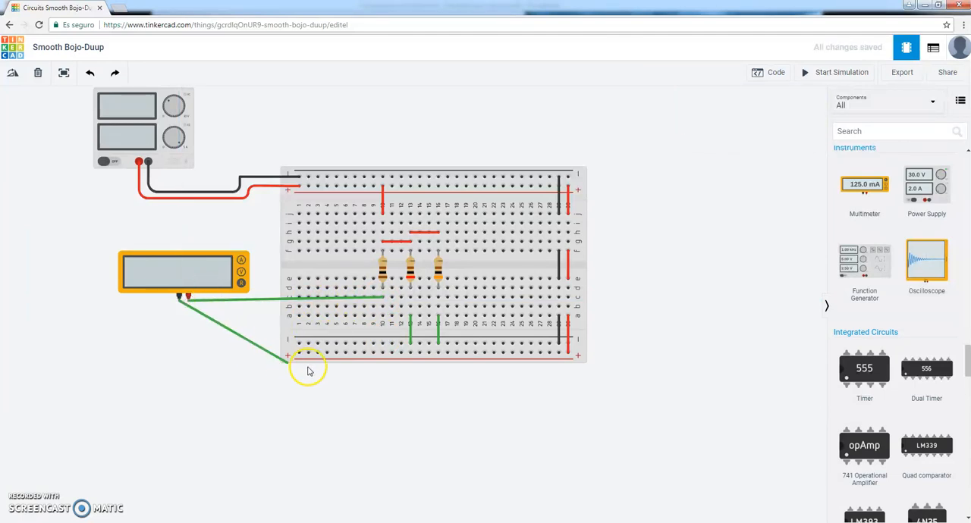
click(383, 344)
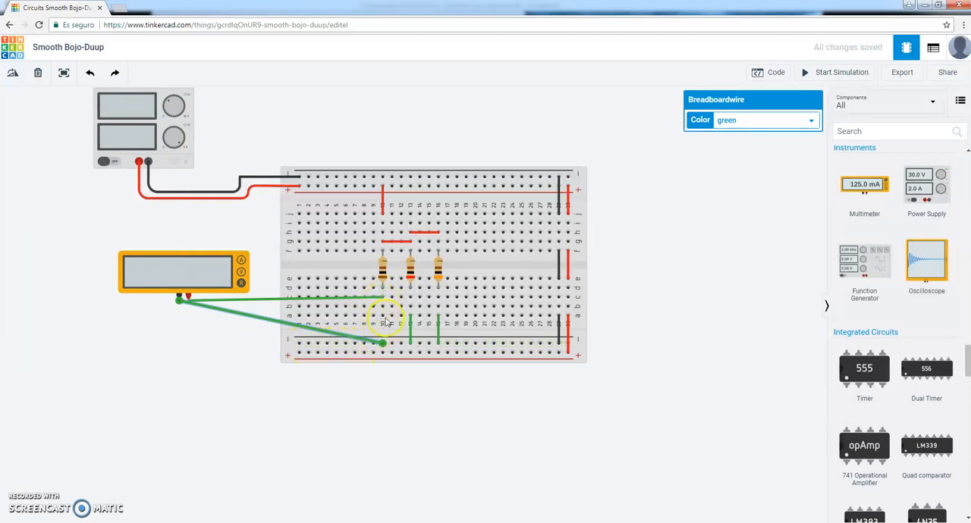
Place a second multimeter below the breadboard and wire its red probe to column 13 row b.
drag(872, 188, 319, 444)
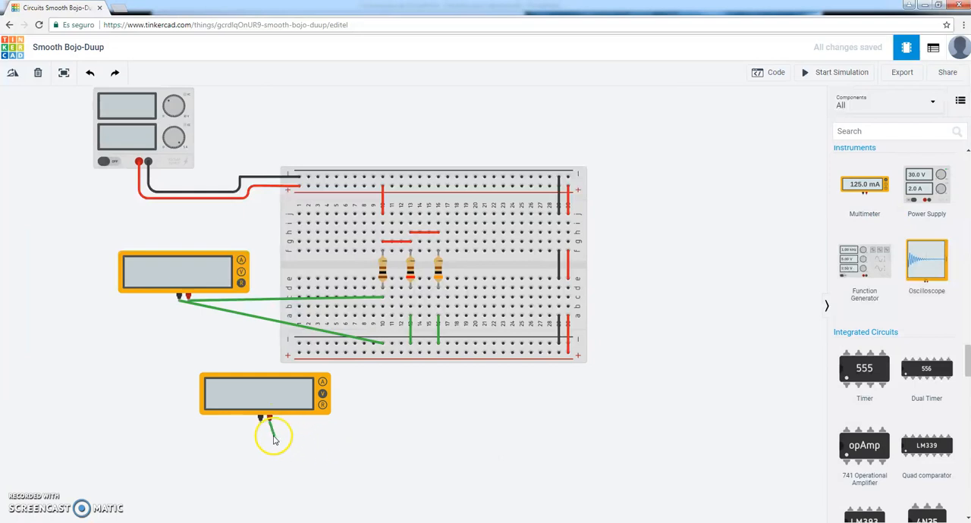
click(270, 434)
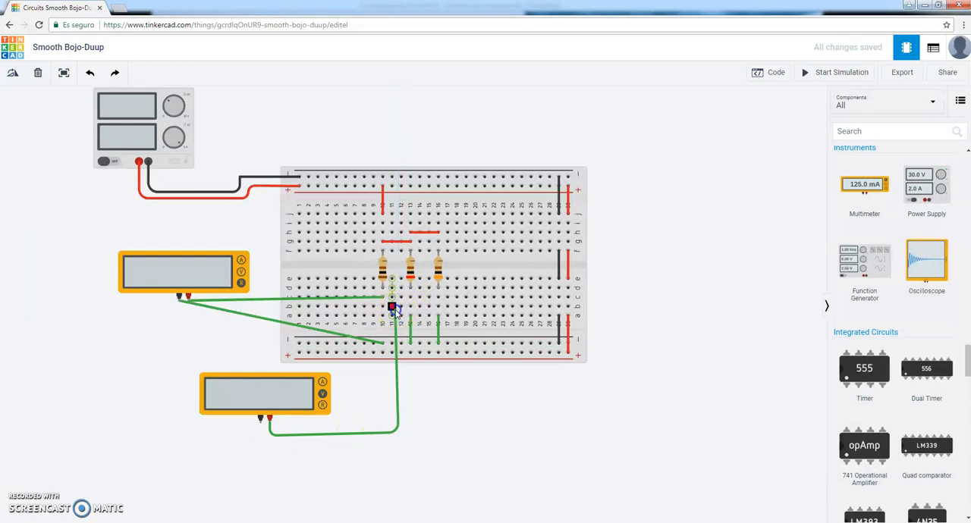
click(392, 309)
drag(391, 308, 410, 314)
Delete the green wire from column 13 to the lower negative rail and move the red probe wire's bend closer to the second multimeter.
key(Delete)
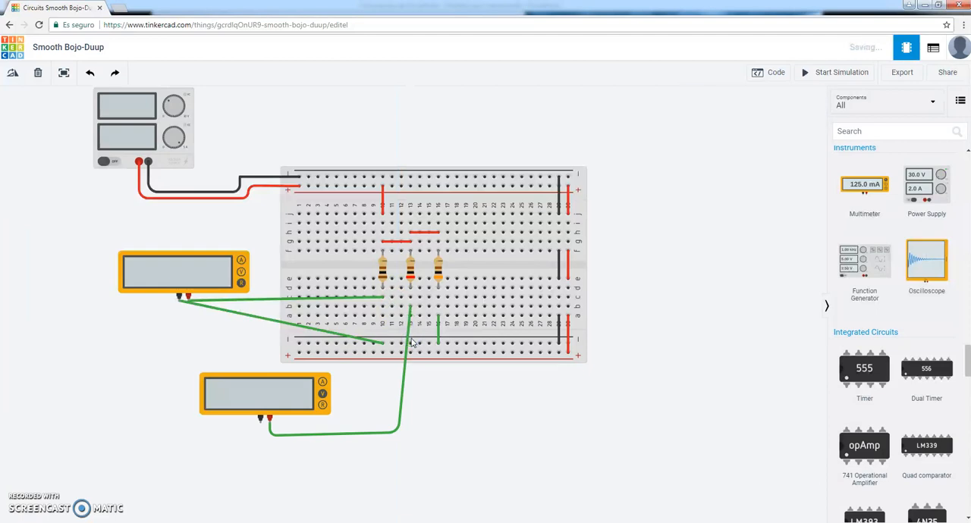
click(405, 377)
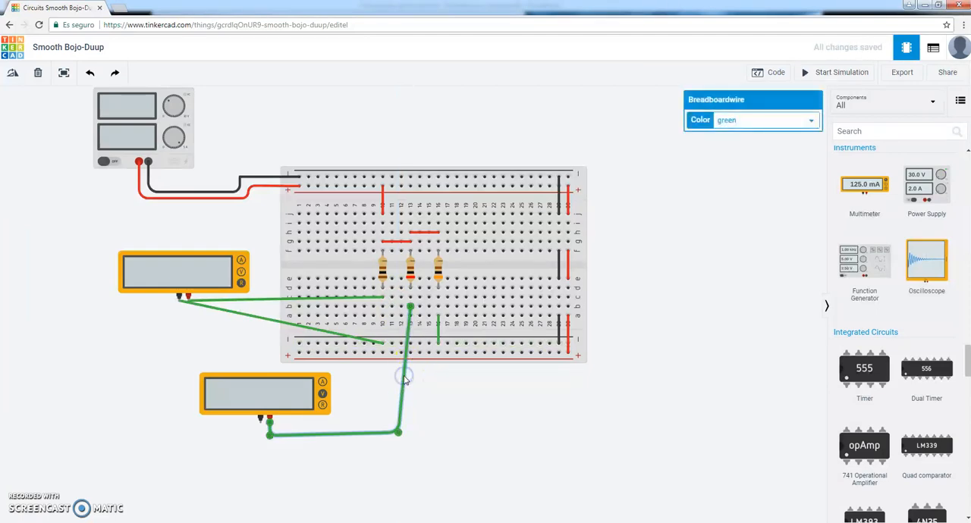
drag(382, 426, 377, 421)
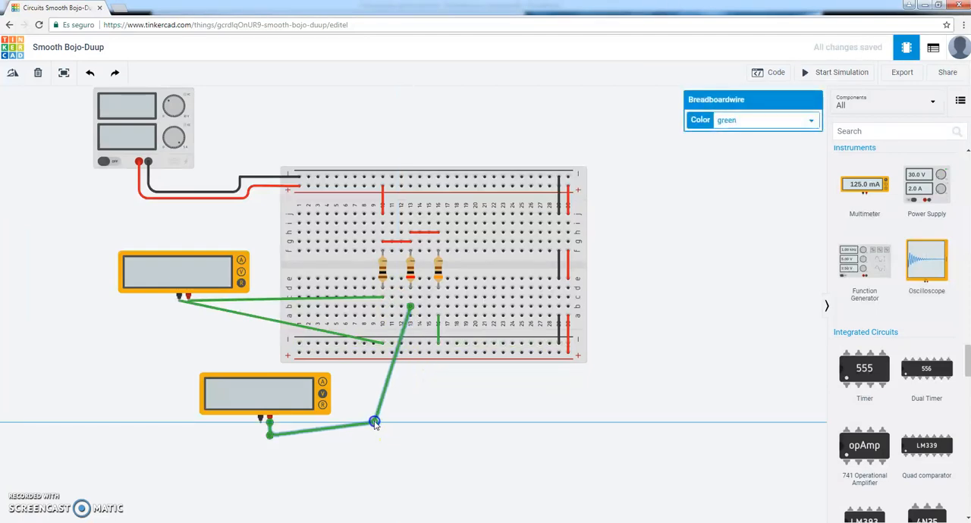
Wire the second multimeter's black probe around below its red probe wire and up to the lower negative rail at column 13.
click(261, 419)
click(258, 464)
click(410, 465)
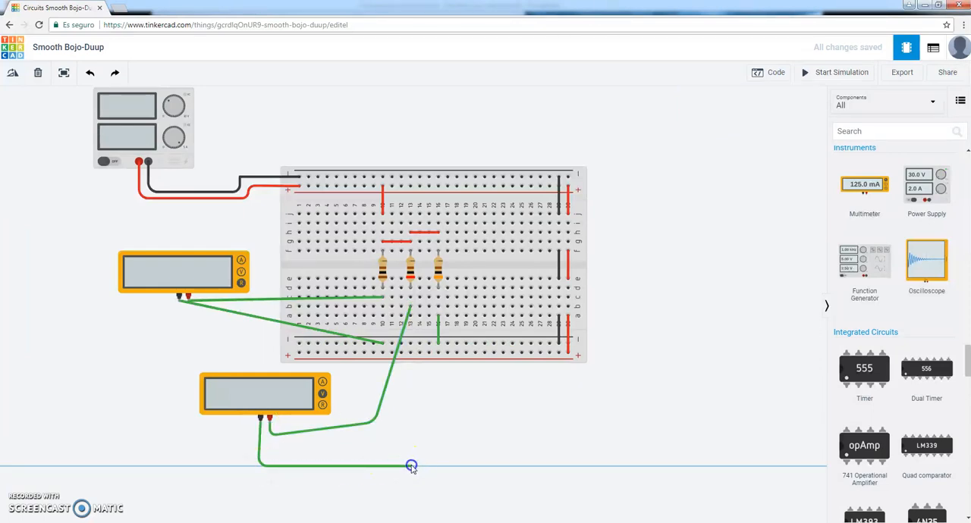
click(410, 345)
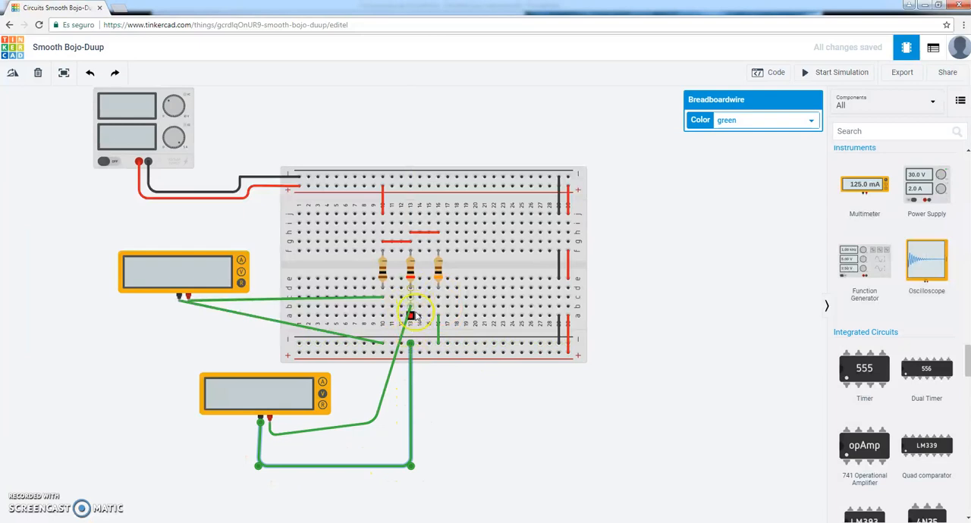
click(517, 402)
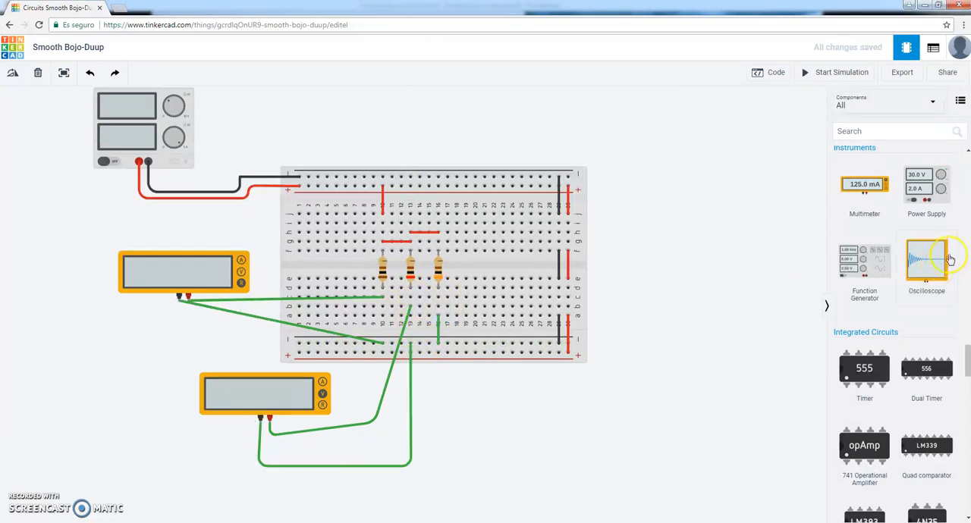
Place a third multimeter below the breadboard's far end and delete the green wire from column 16 to the lower negative rail.
drag(882, 188, 596, 433)
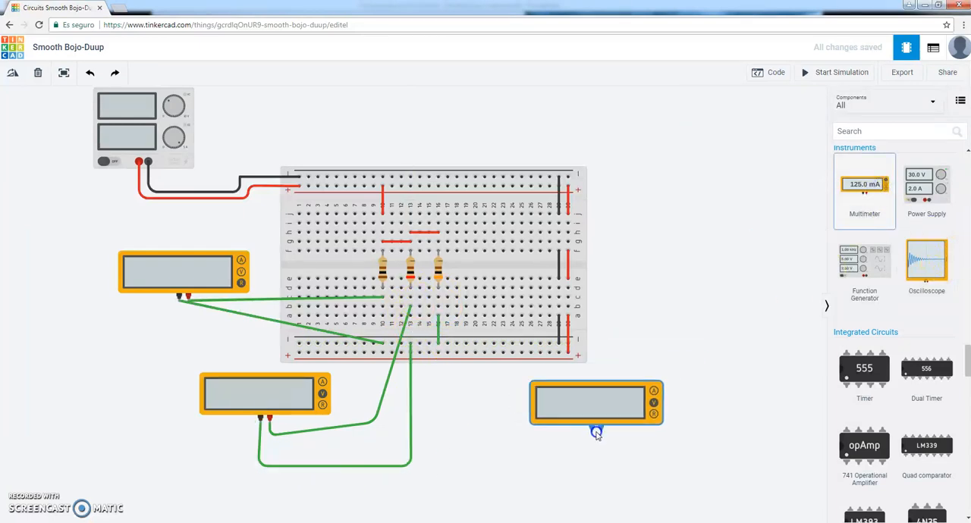
click(437, 327)
key(Delete)
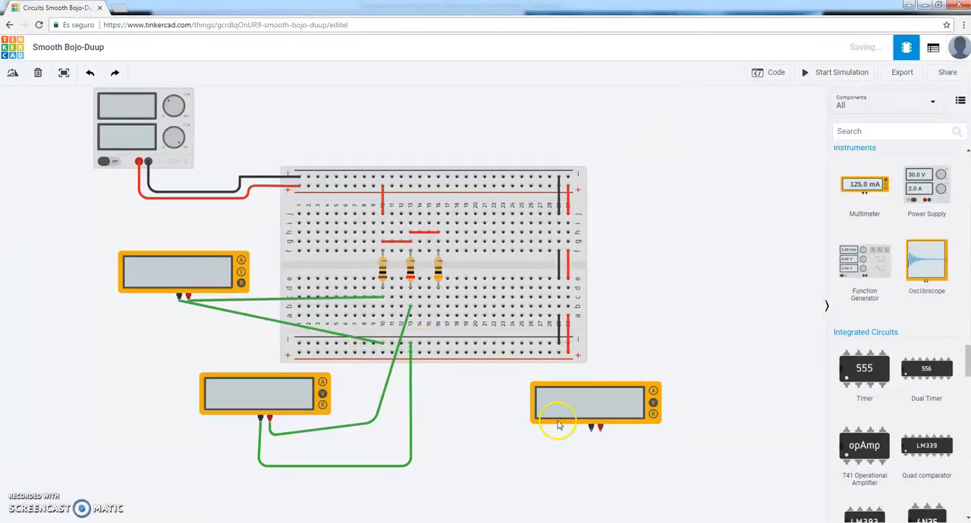
Wire the third multimeter's black probe to the lower negative rail at column 16.
drag(591, 432, 492, 437)
click(492, 435)
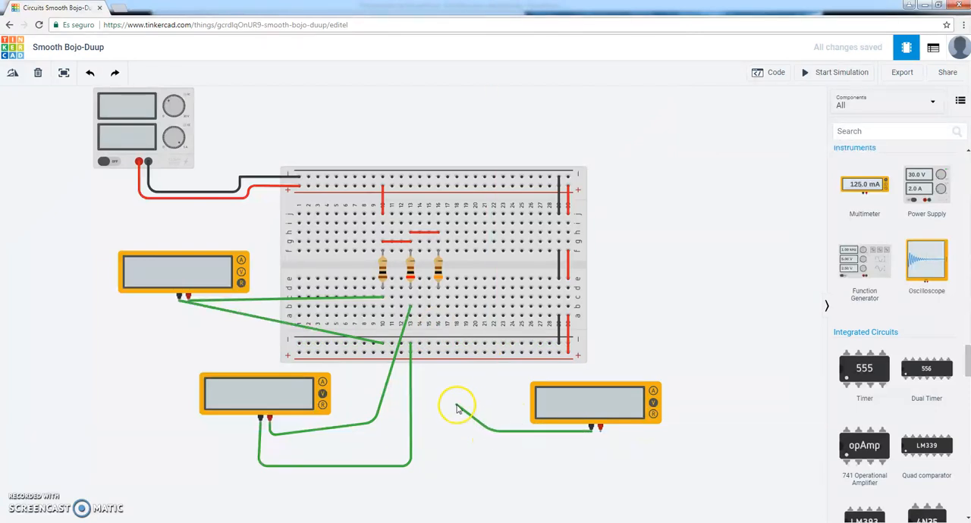
click(438, 346)
Wire the third multimeter's red probe to column 16 row b, routing it below and around the black probe's wire.
click(600, 429)
click(600, 458)
click(508, 458)
click(508, 394)
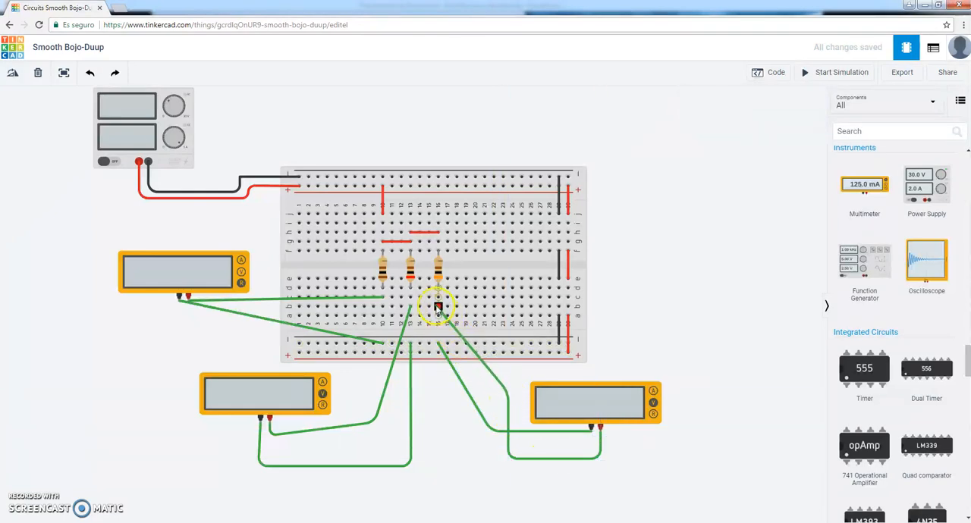
click(438, 308)
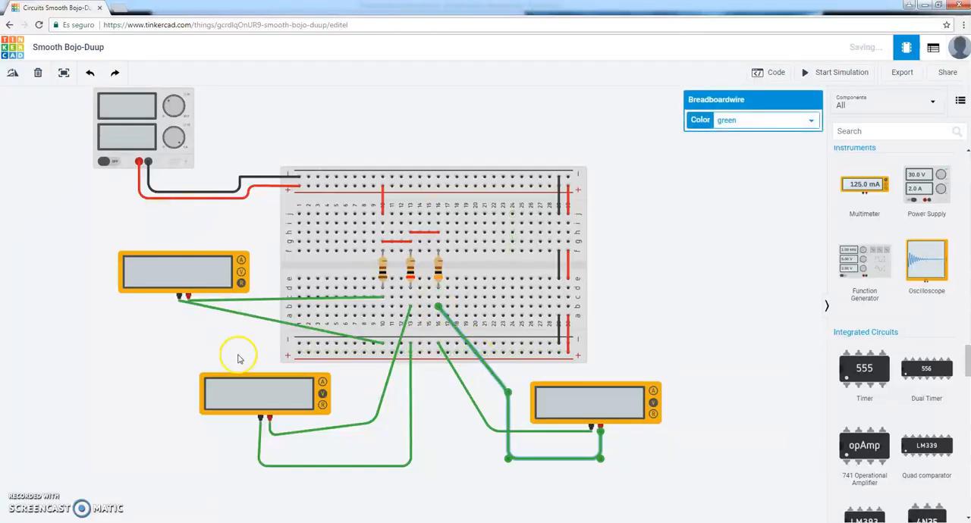
Set the mode of all three multimeters to Amperage.
click(212, 284)
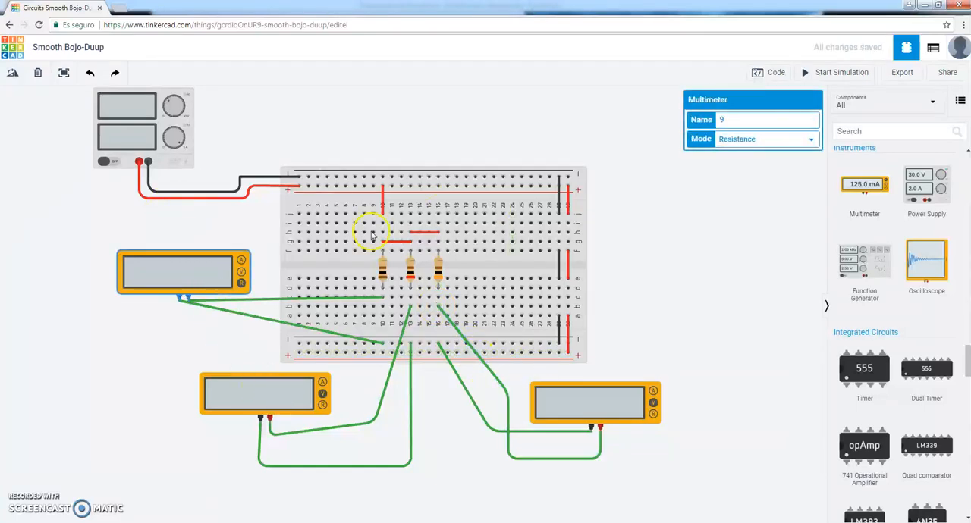
click(749, 140)
click(747, 151)
click(303, 396)
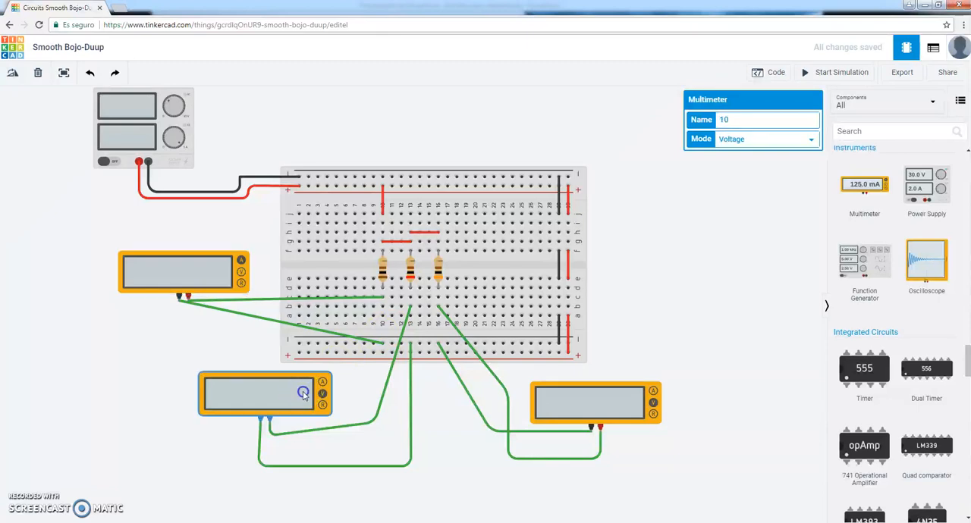
click(742, 141)
click(739, 161)
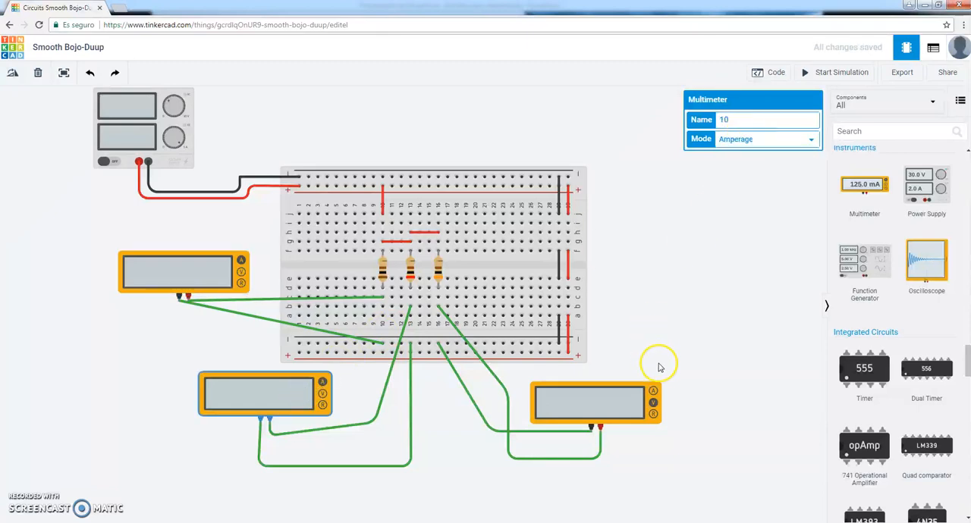
click(628, 405)
click(732, 140)
click(735, 151)
click(687, 253)
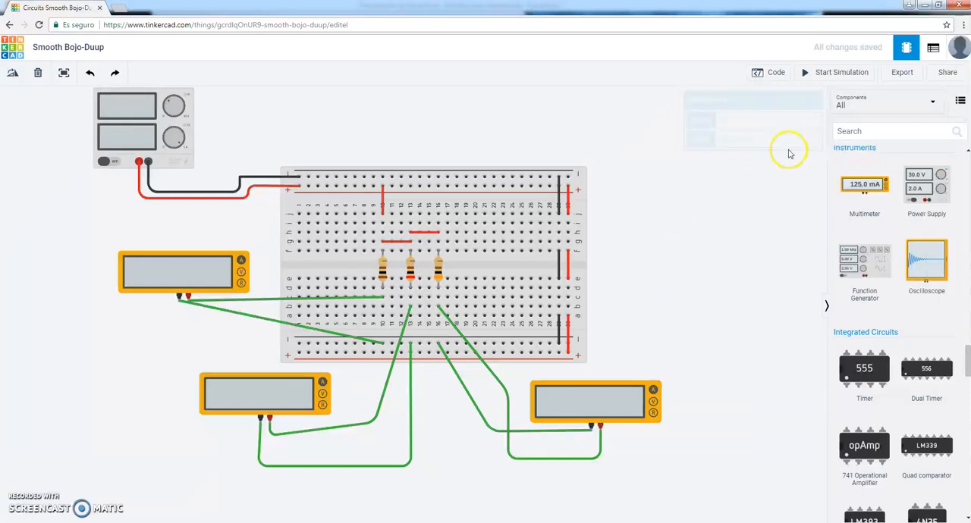
Run the simulation to measure each resistor's current and compare the readings with the Ohm's law calculations in the PowerPoint presentation.
click(829, 76)
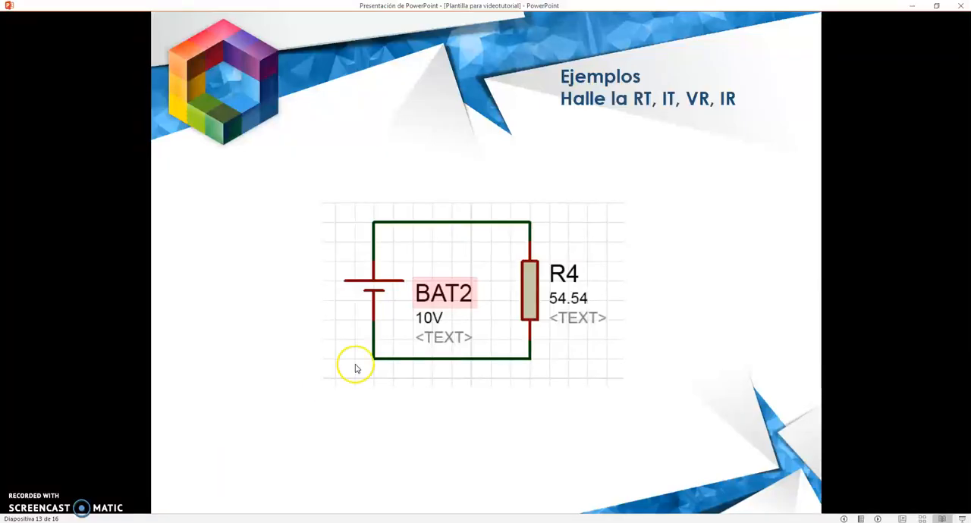
click(372, 353)
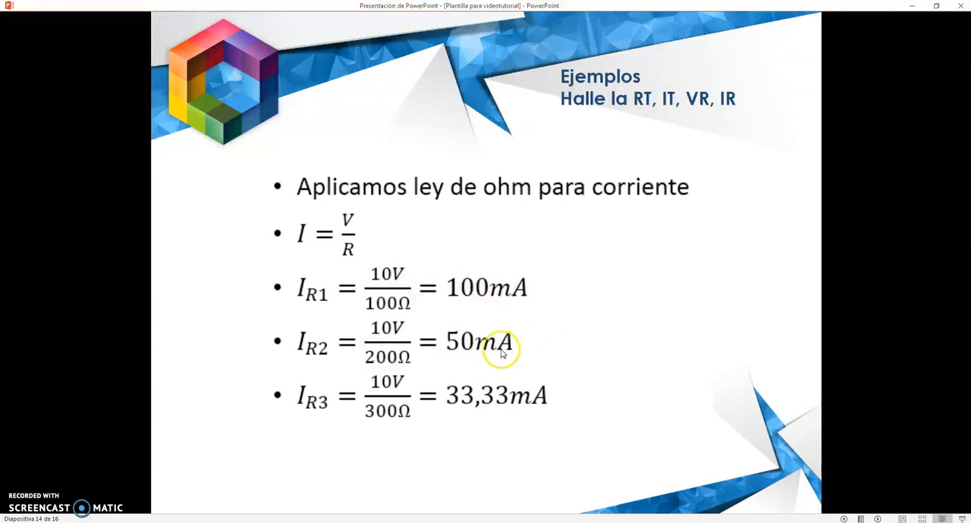
Switch back to Tinkercad, stop the simulation and place a fourth multimeter above the breadboard on its right side.
mouse_move(245, 520)
click(246, 466)
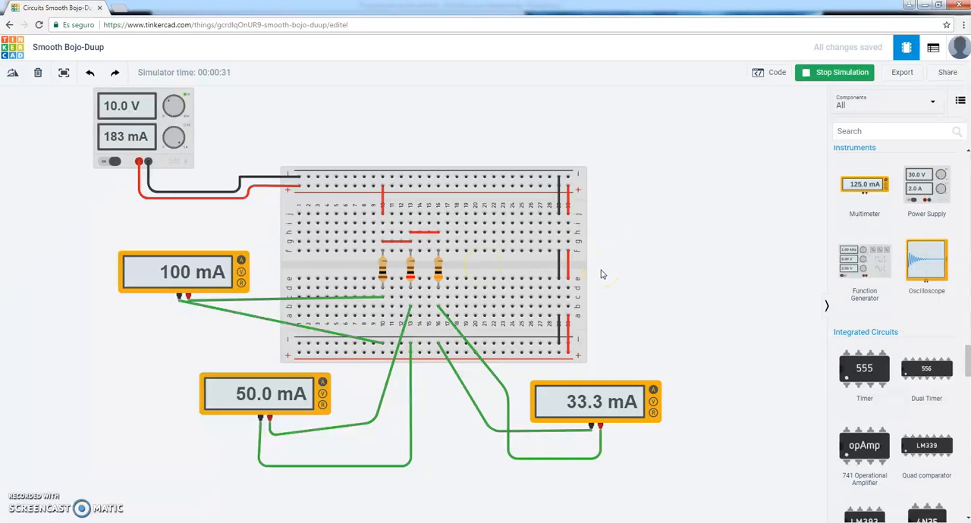
click(810, 72)
drag(867, 188, 651, 162)
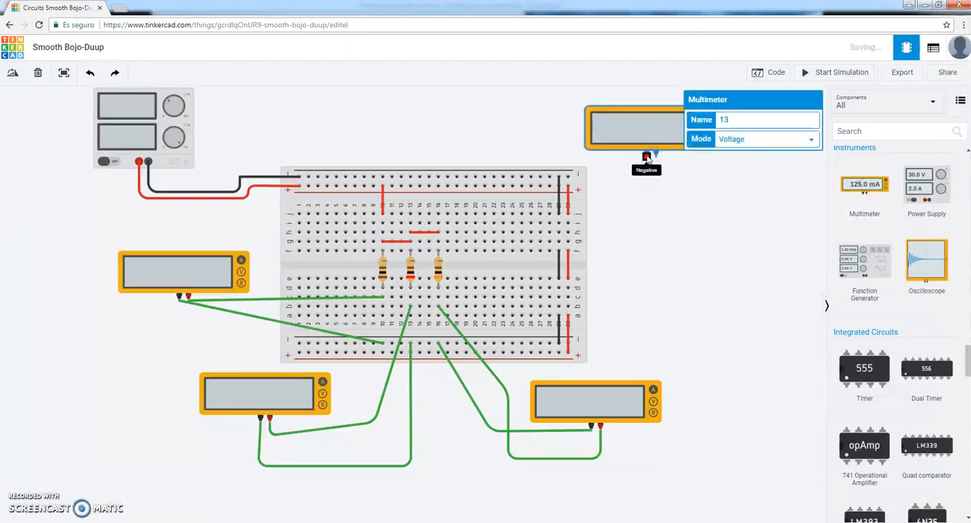
Wire the fourth multimeter's black probe to column 16 row c and its red probe to column 16 row g.
click(647, 155)
click(447, 242)
drag(448, 241, 439, 298)
click(438, 298)
click(656, 154)
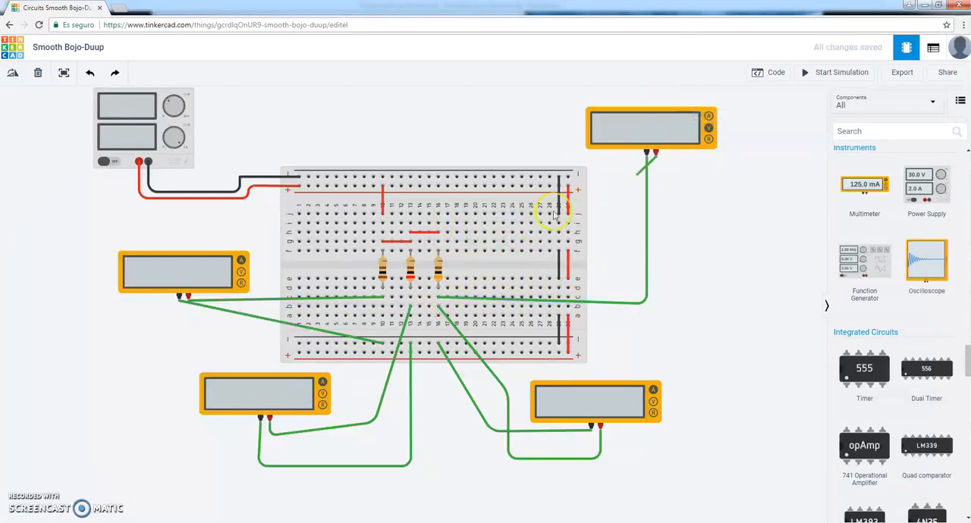
click(438, 241)
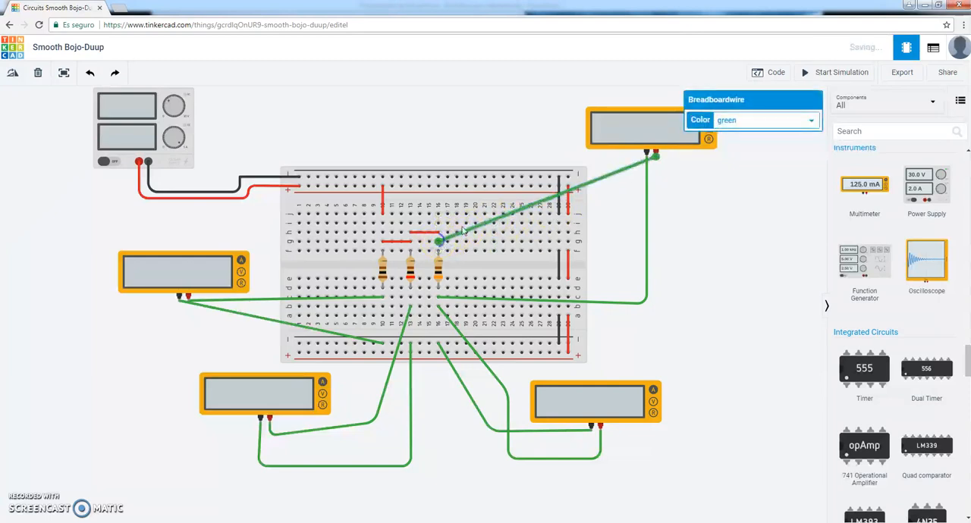
Leave the fourth multimeter in Voltage mode and run the simulation to measure the voltage across the 300 Ω resistor, stopping it after the reading.
click(674, 142)
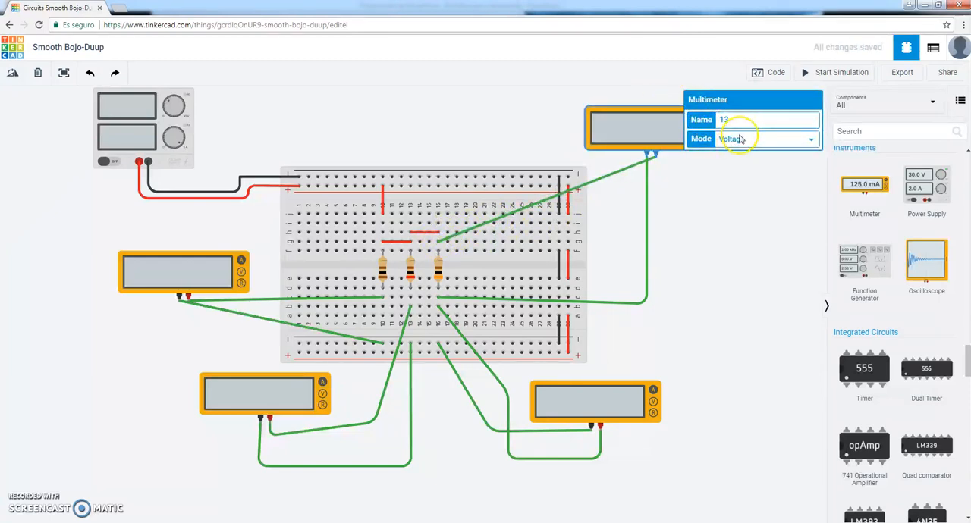
click(734, 260)
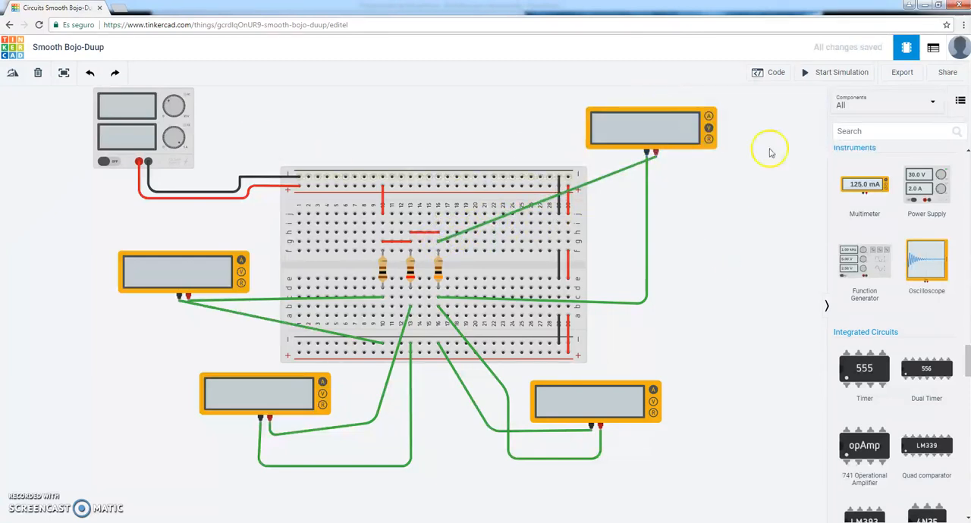
click(823, 73)
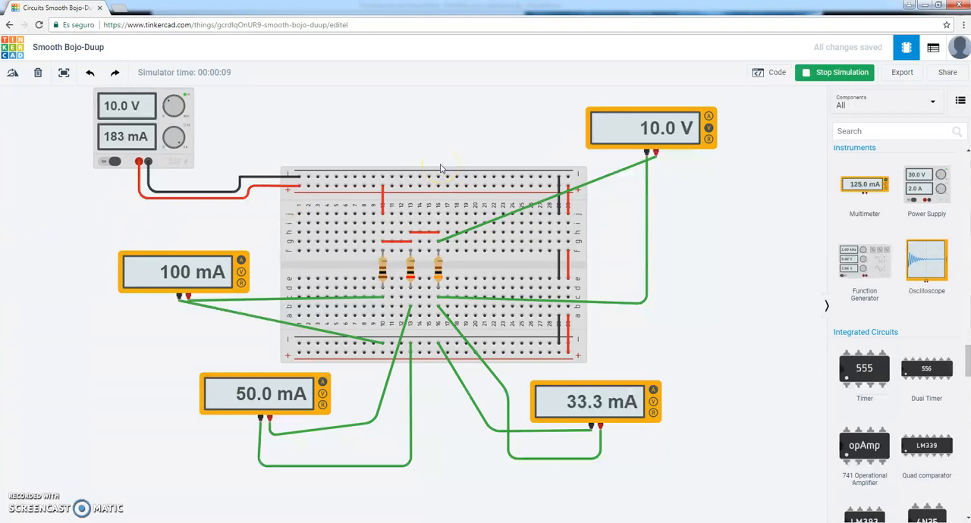
click(834, 73)
Delete all four multimeters and the leftover green probe wire from the circuit.
click(631, 134)
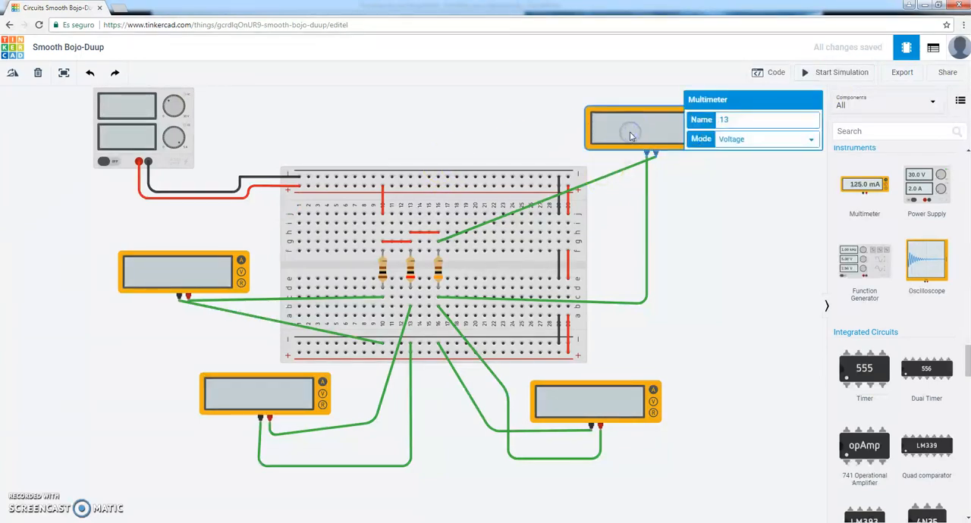
key(Delete)
click(612, 406)
key(Delete)
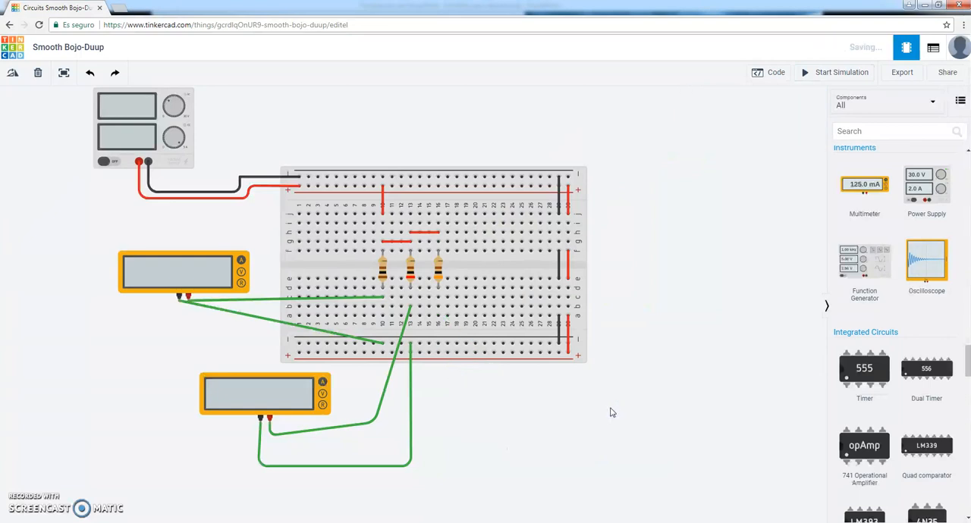
click(300, 395)
key(Delete)
click(226, 275)
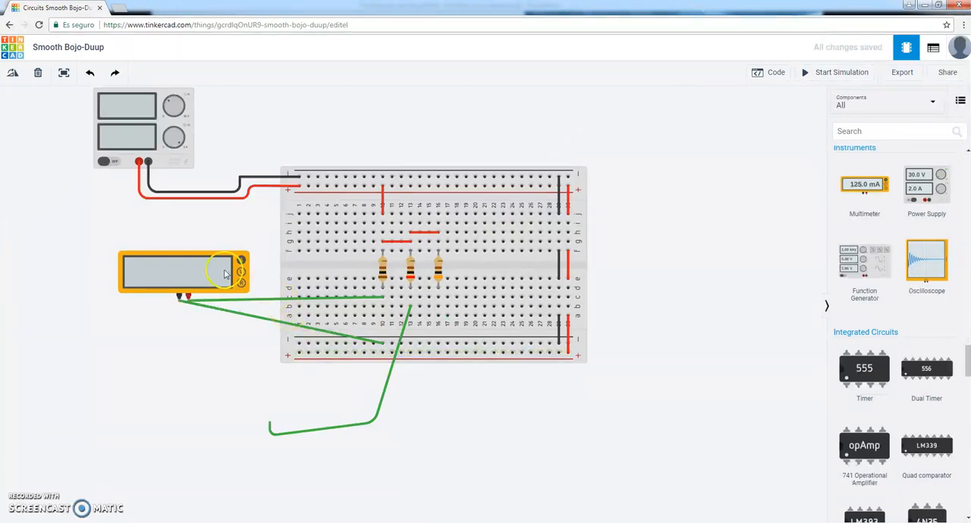
key(Delete)
click(390, 385)
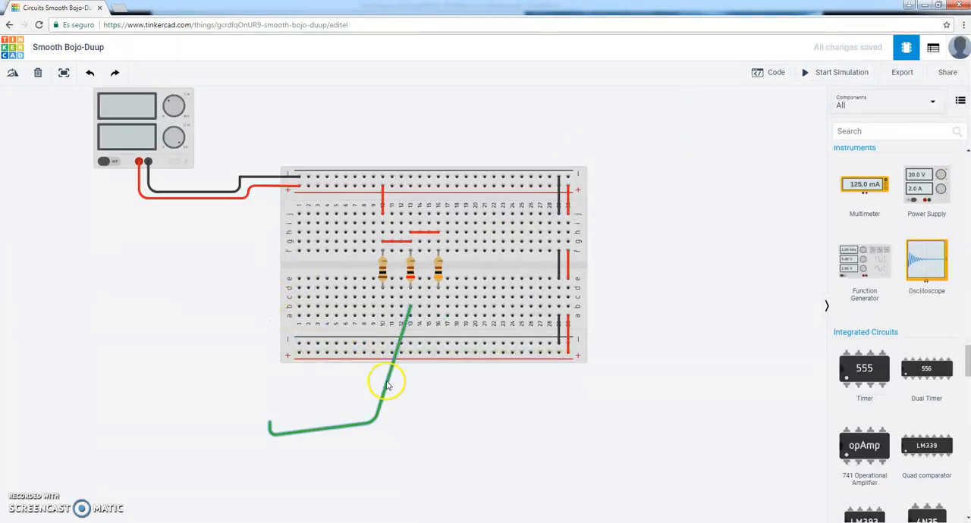
key(Delete)
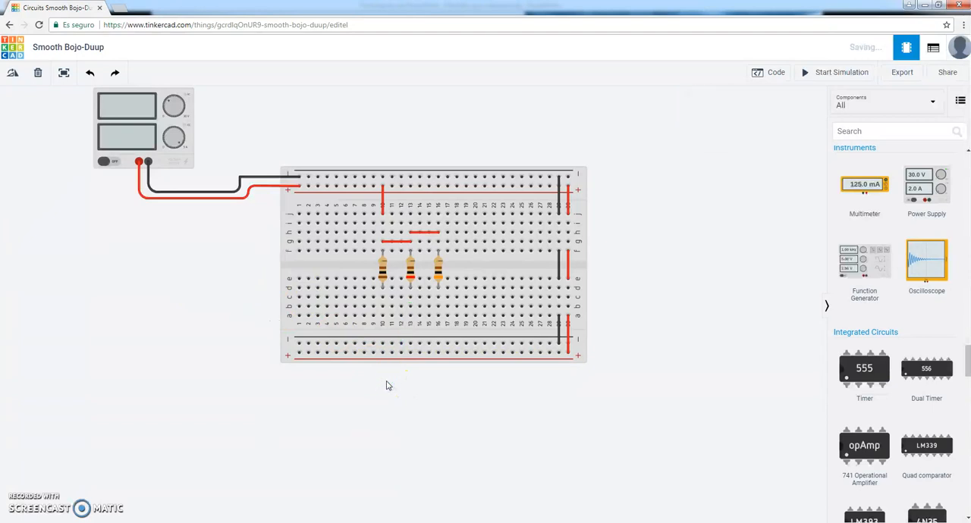
Delete the three red jumpers that feed the resistors in columns 10, 13 and 16 from the upper positive rail.
click(382, 204)
click(382, 203)
key(Delete)
click(405, 241)
key(Delete)
click(416, 238)
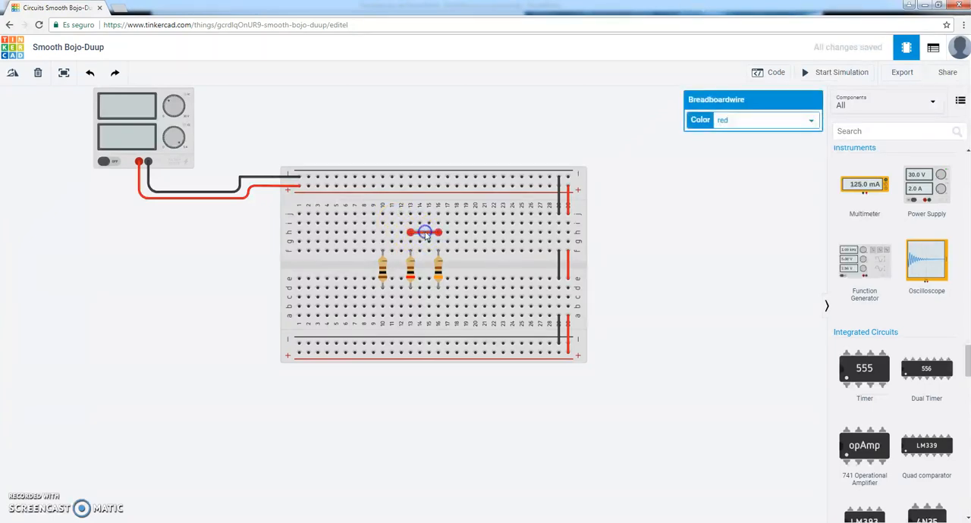
key(Delete)
Consult the next circuit example in PowerPoint, and lay the 100 Ω resistor horizontally in row g from column 6 to column 10.
click(126, 511)
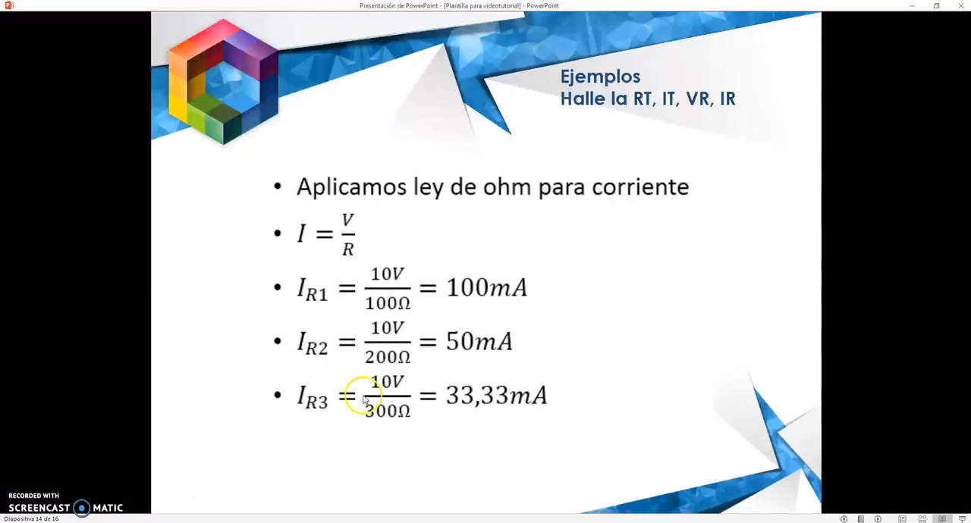
scroll(418, 340, down, 1)
scroll(419, 342, up, 1)
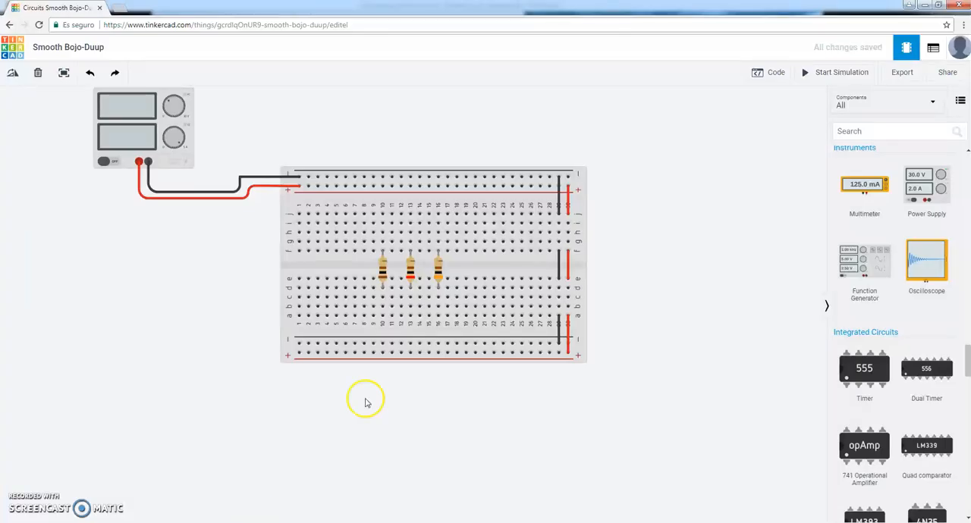
click(383, 269)
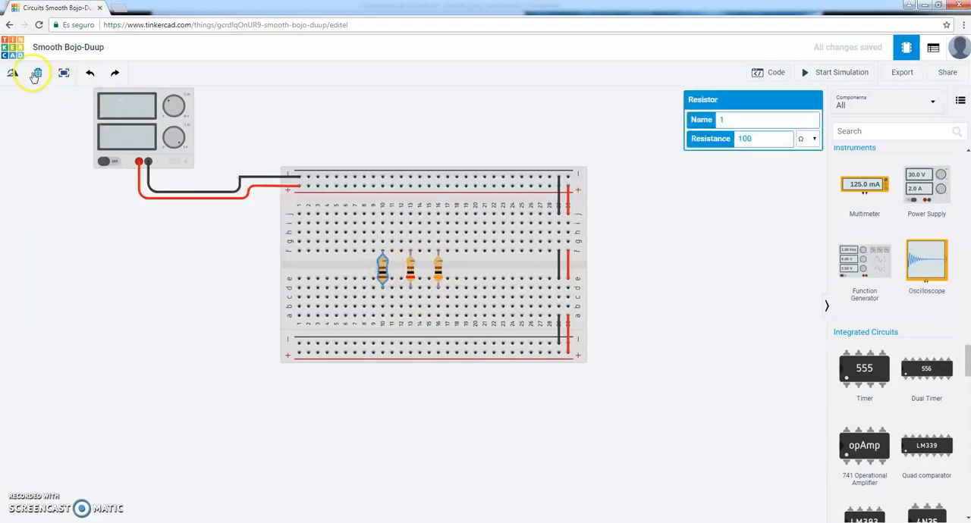
click(12, 73)
click(12, 73)
drag(387, 273, 367, 245)
click(352, 384)
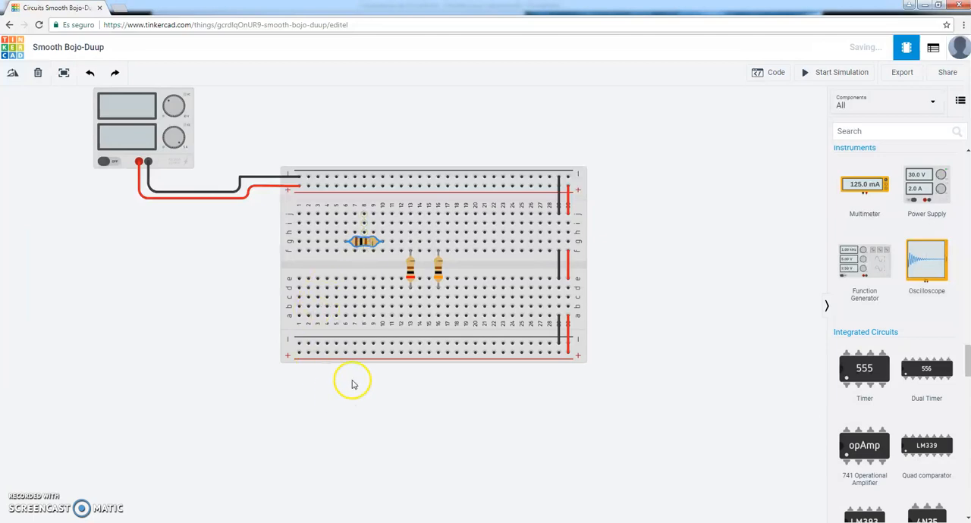
Following the schematic, move the 200 Ω resistor to column 10 and lay the 300 Ω resistor horizontally in row h from column 10 to 14.
click(174, 522)
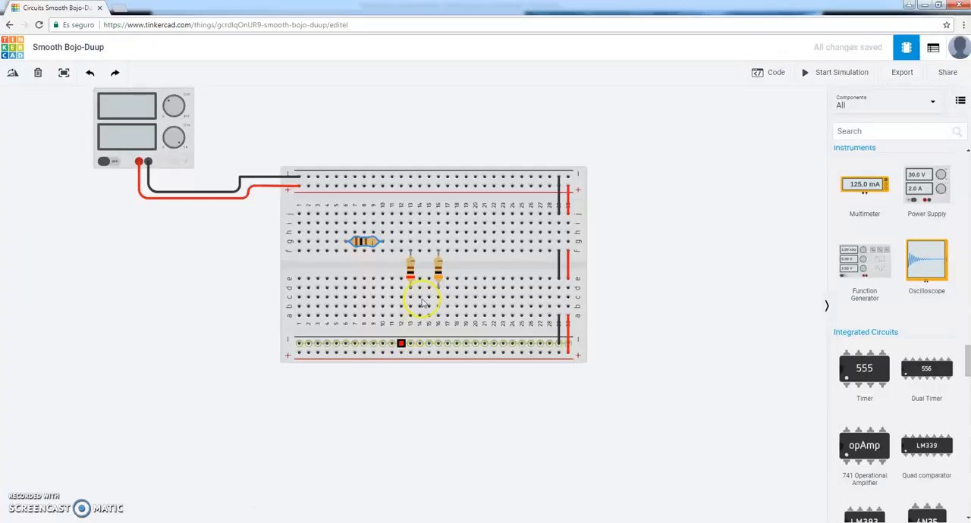
drag(417, 293, 383, 273)
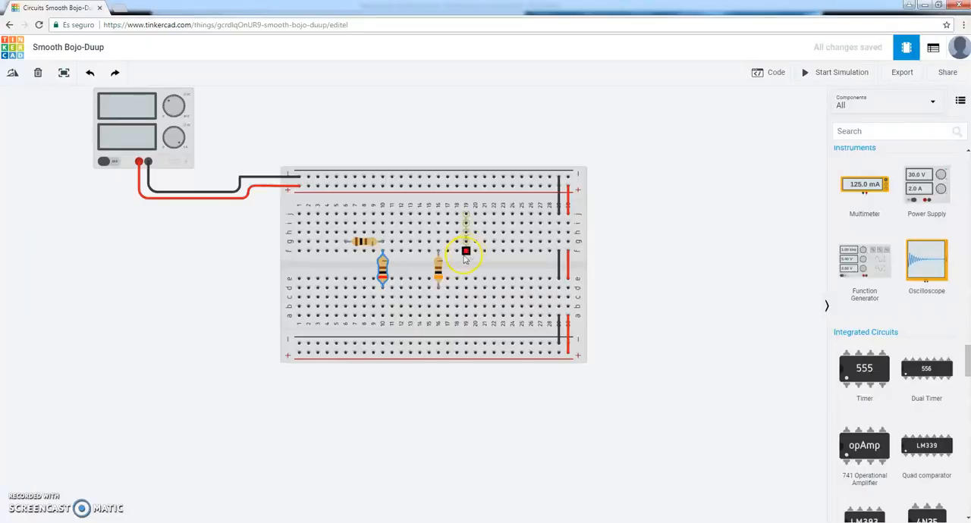
drag(461, 255, 438, 261)
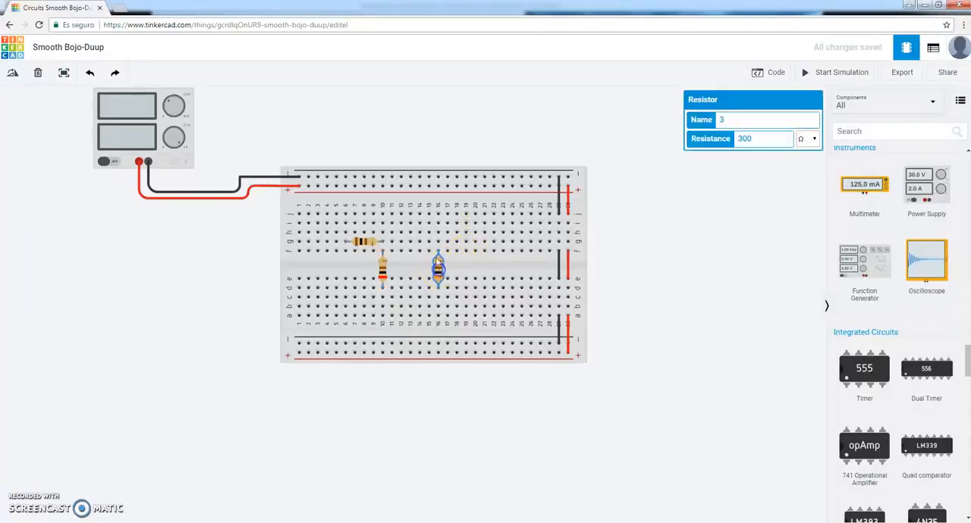
click(12, 72)
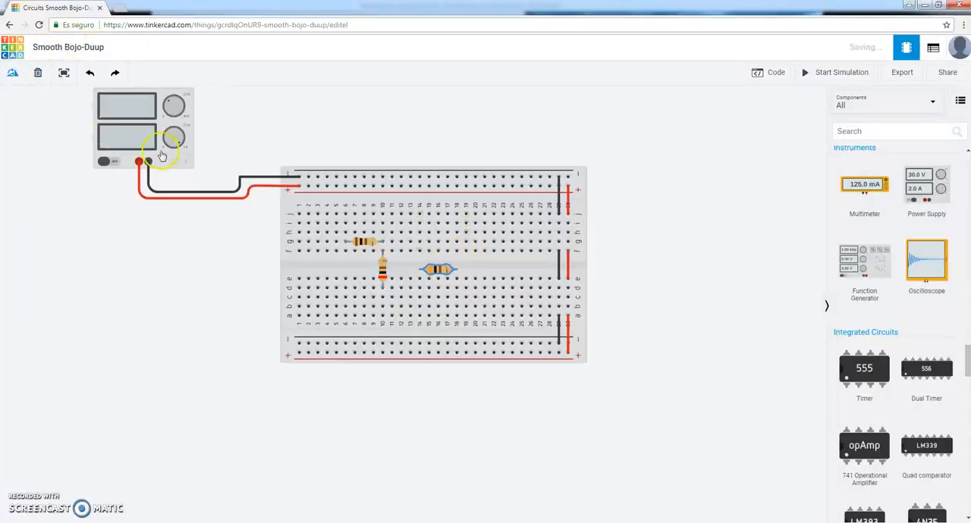
click(12, 72)
click(12, 73)
drag(447, 270, 409, 232)
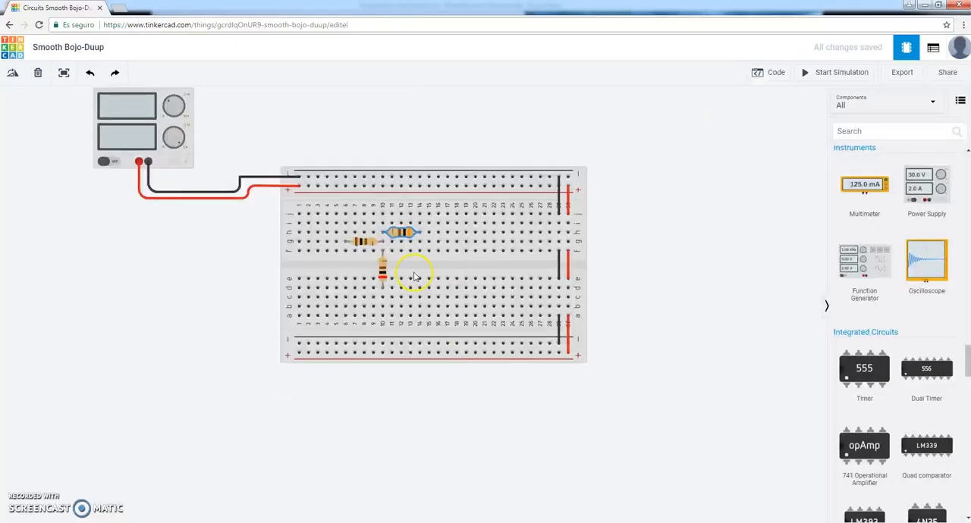
Add a fourth resistor across the centre gap at column 14 and set its resistance to 400 Ω, as in the schematic.
scroll(962, 250, up, 15)
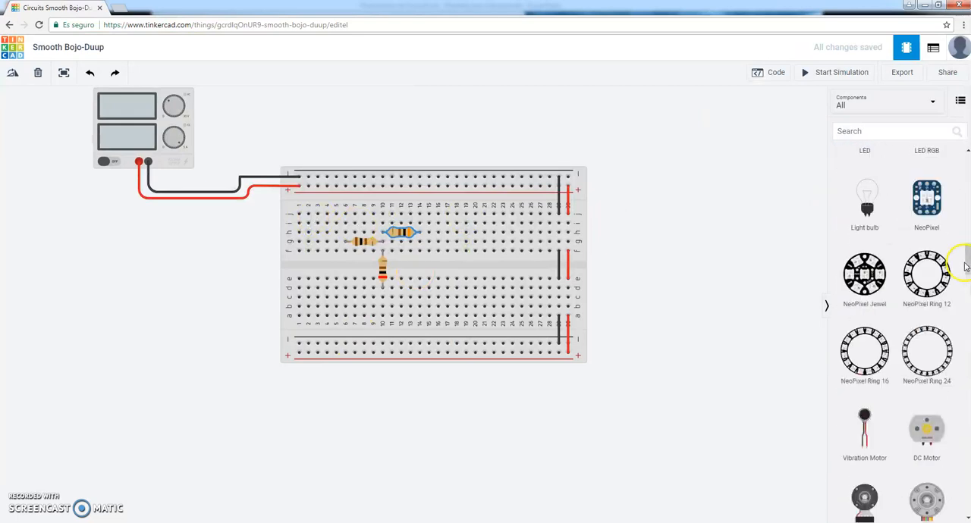
drag(866, 193, 419, 271)
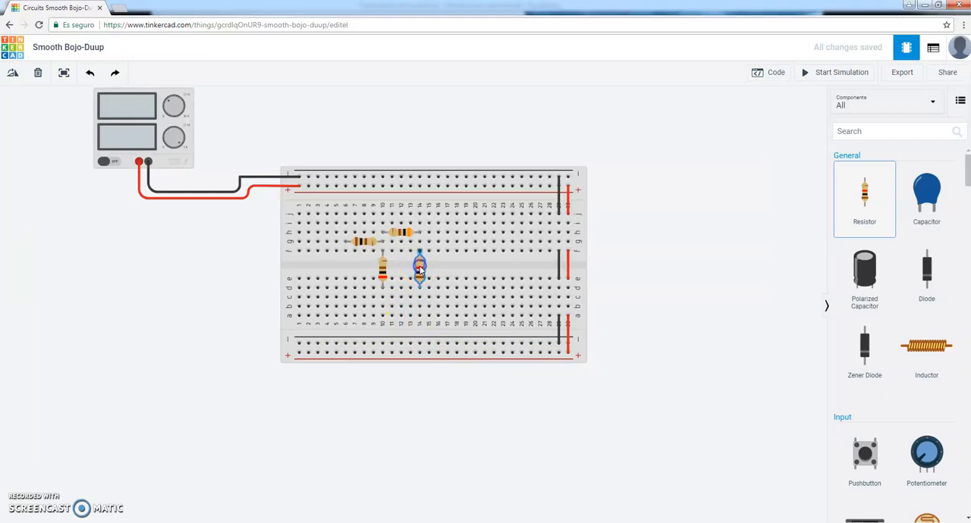
click(281, 522)
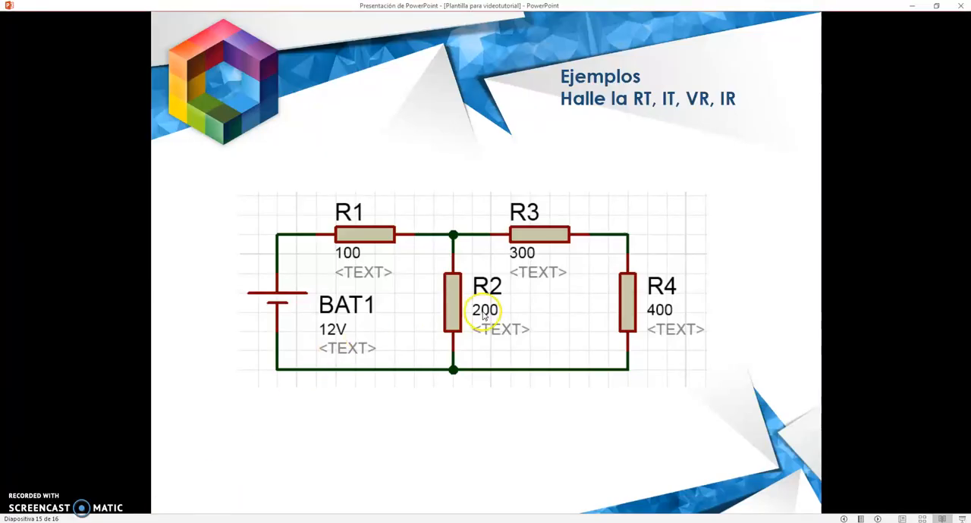
click(304, 522)
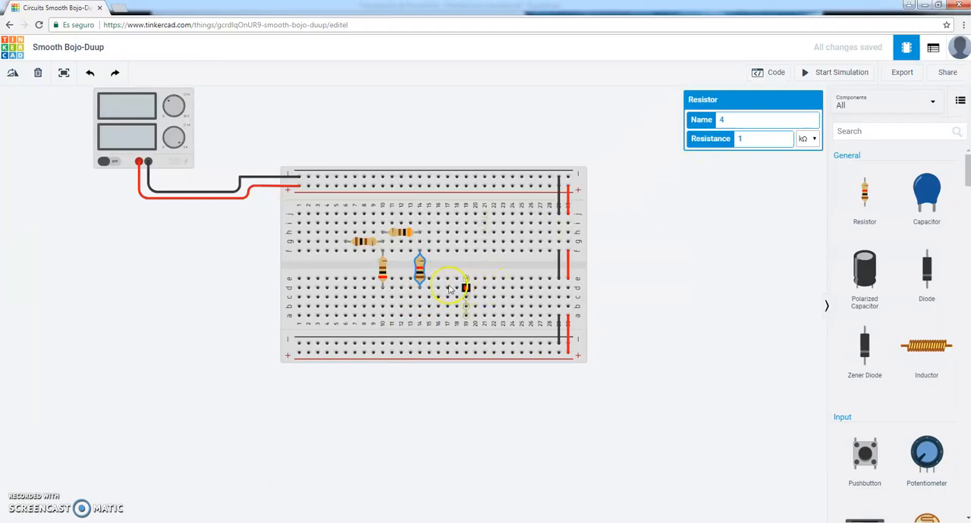
click(810, 140)
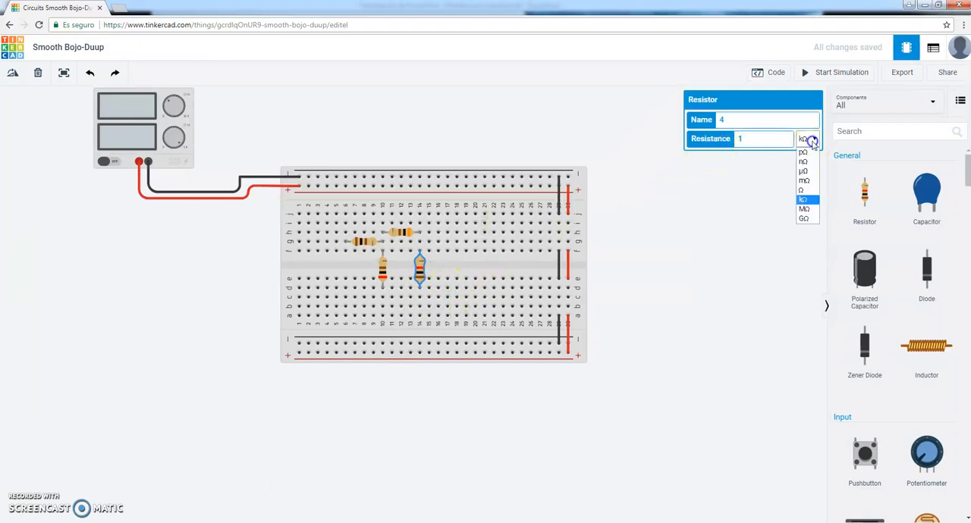
click(803, 190)
drag(755, 139, 716, 133)
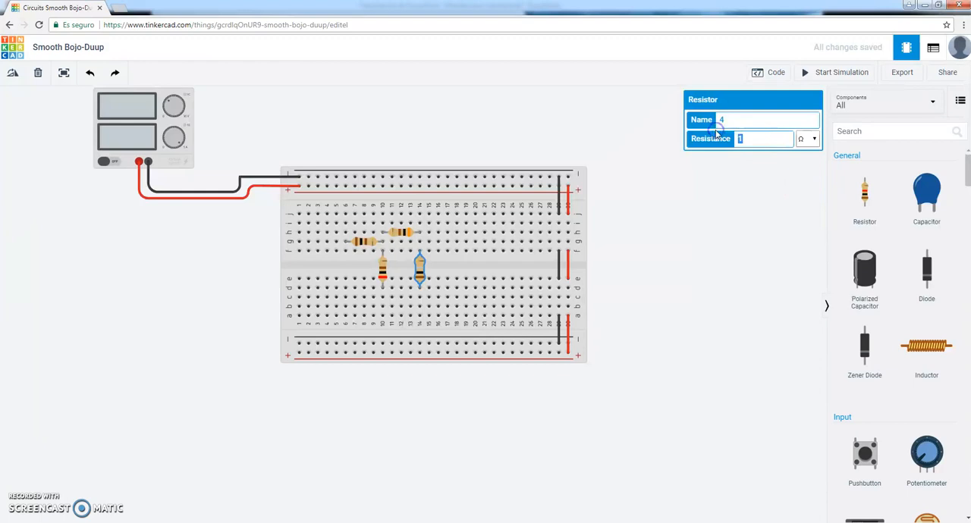
click(655, 299)
Wire row a of columns 10 and 14 to the lower negative rail.
click(334, 233)
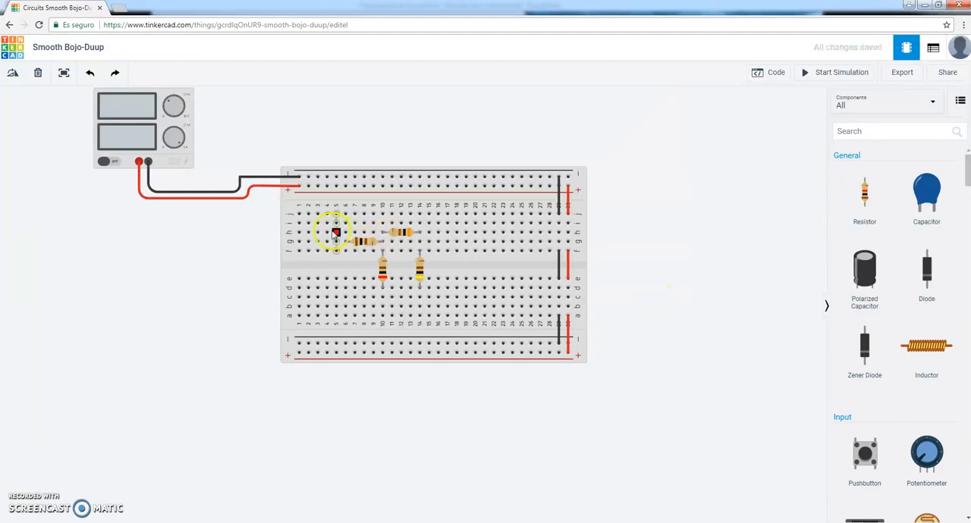
click(403, 336)
click(382, 344)
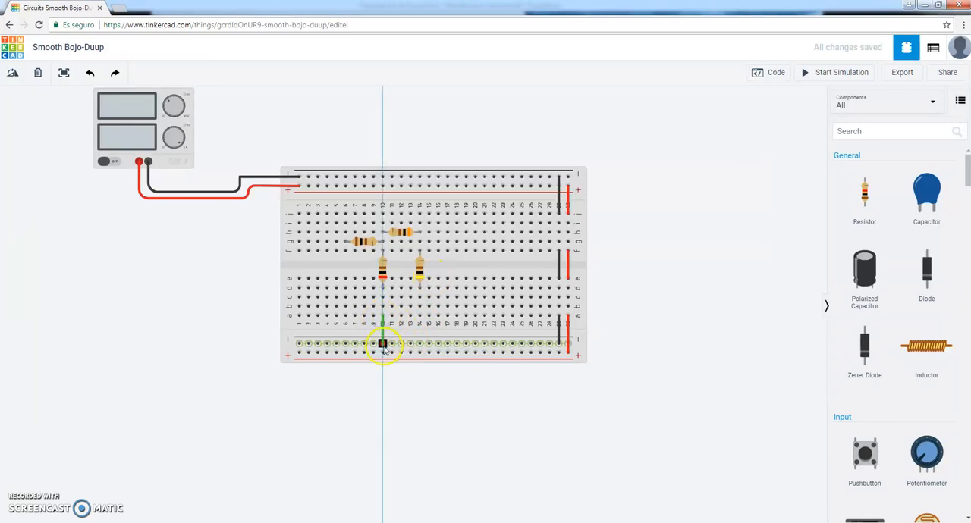
click(419, 316)
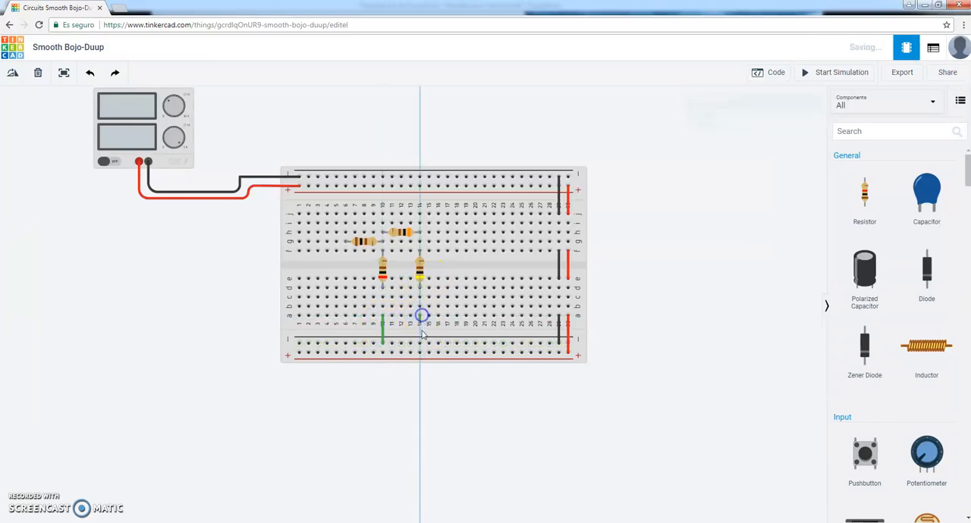
click(421, 344)
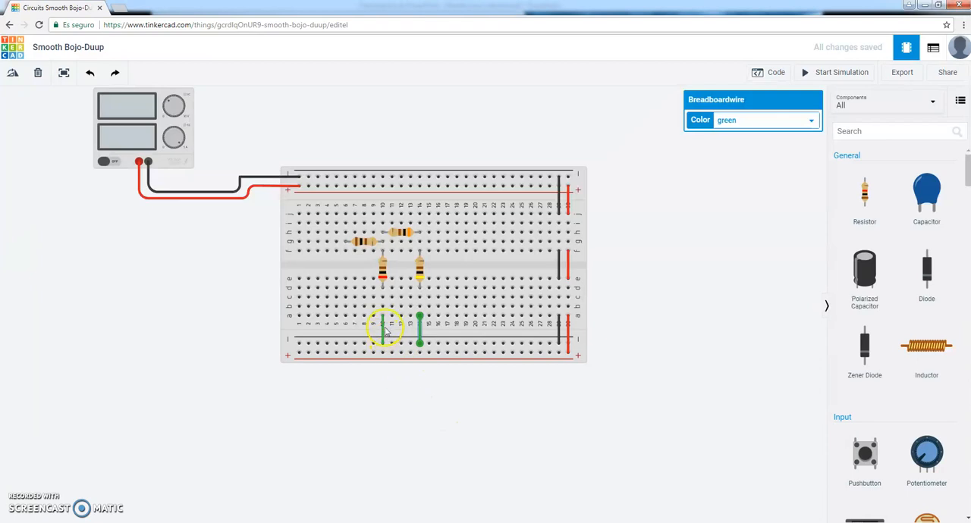
Change the color of the two ground wires at columns 10 and 14 to black.
click(386, 327)
click(417, 328)
click(804, 124)
click(763, 135)
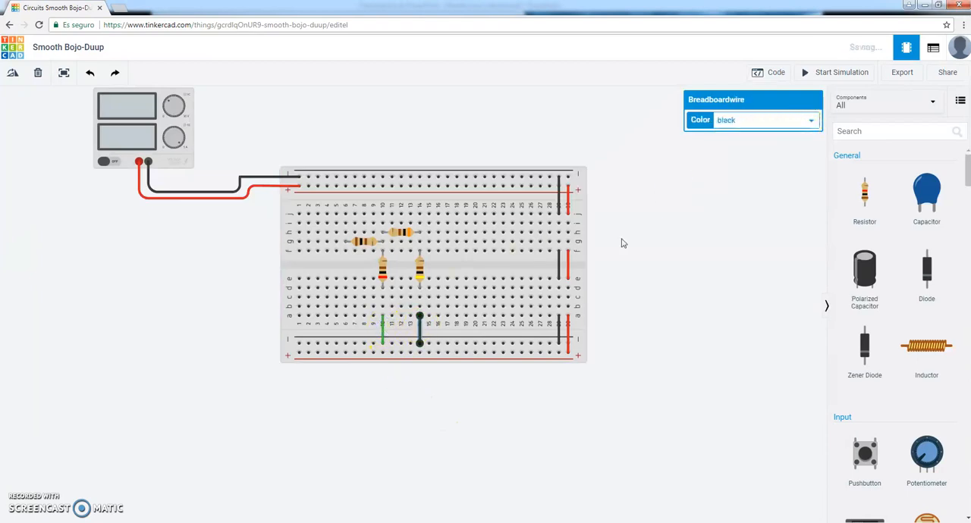
click(385, 334)
click(756, 120)
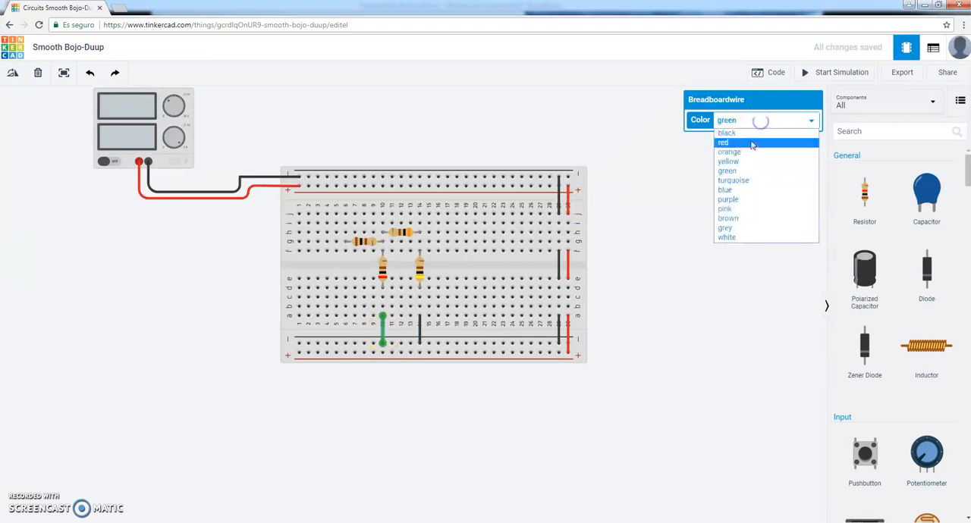
click(748, 136)
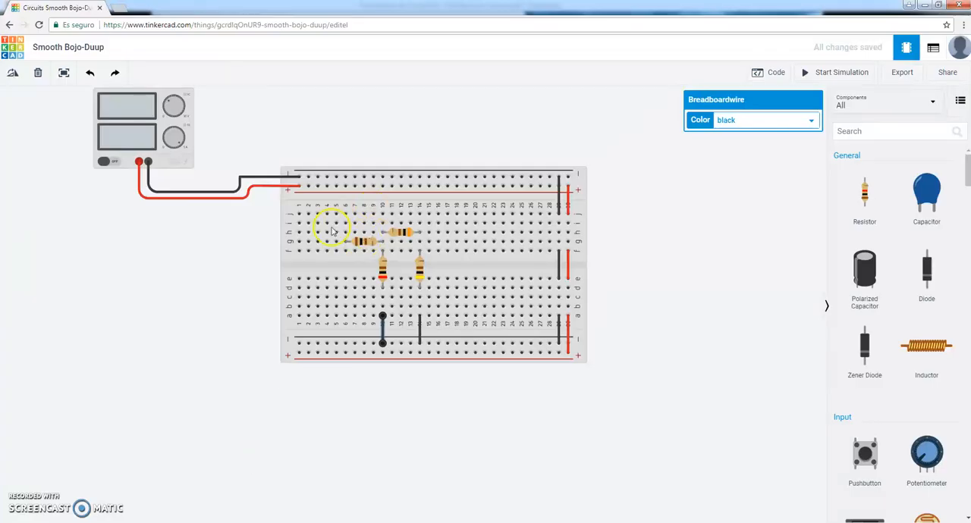
Wire row j of column 6 to the upper positive rail and set the wire's color to red.
click(345, 214)
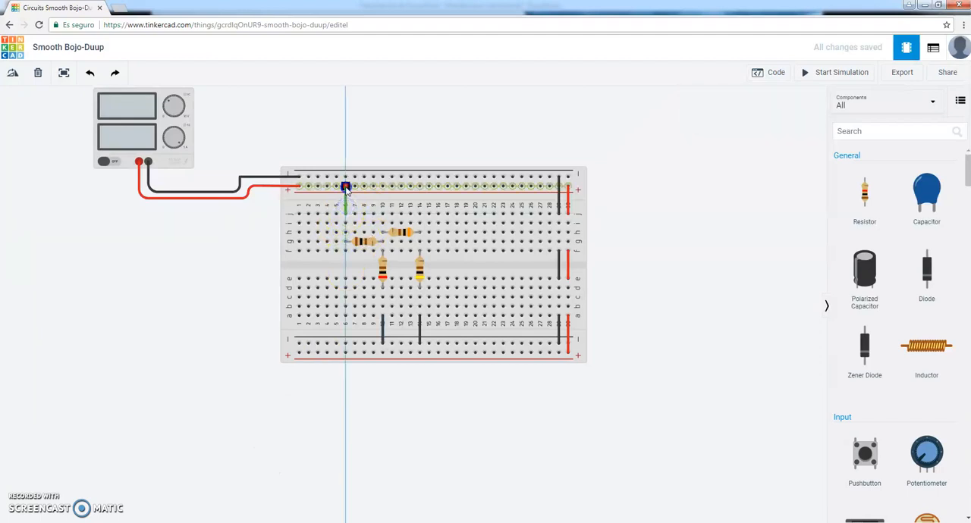
click(345, 187)
click(802, 123)
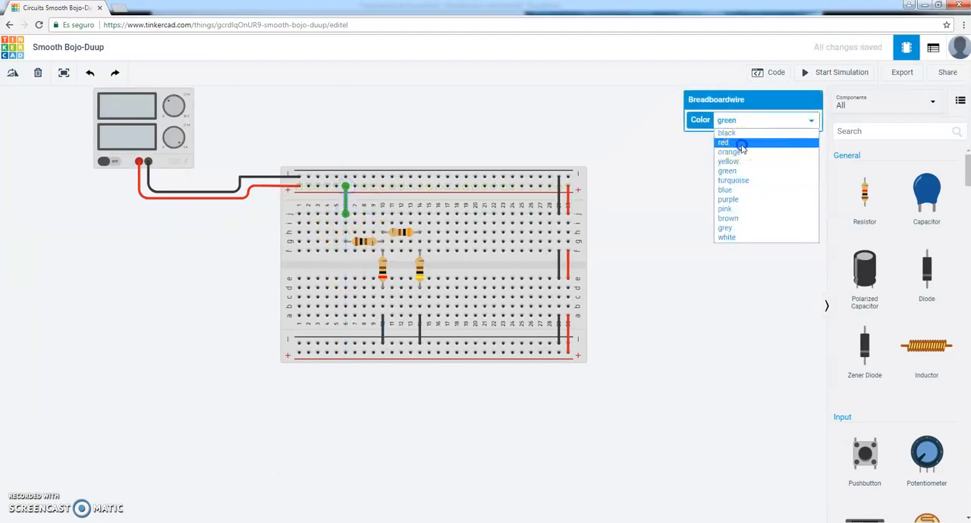
click(749, 143)
click(705, 210)
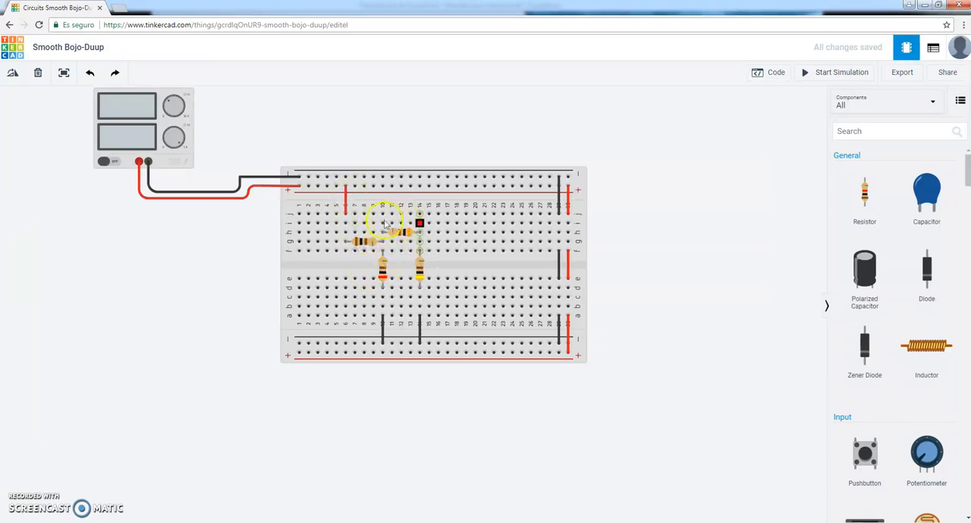
Delete the red wire between column 6 and the upper positive rail.
click(345, 205)
click(345, 197)
key(Delete)
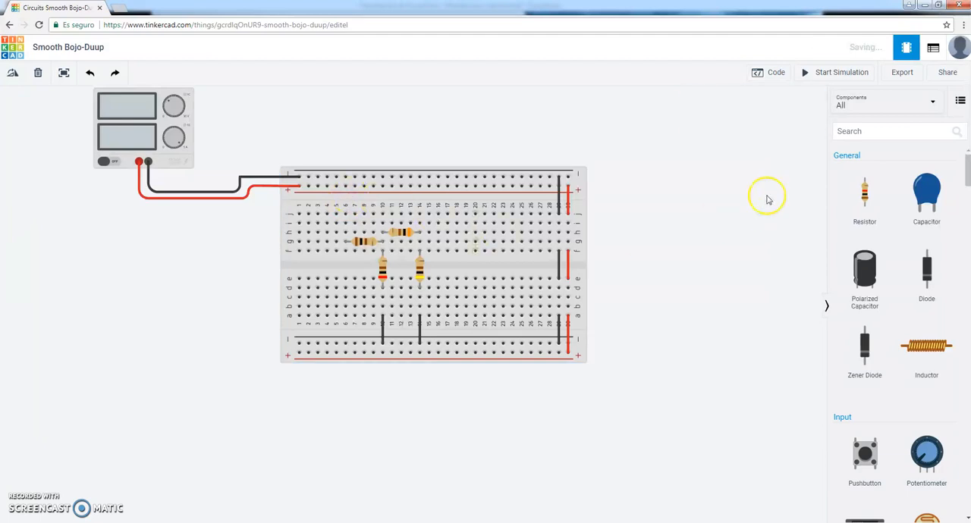
Add a multimeter below the power supply and wire its positive lead to row h, column 6 and its negative lead to row b, column 10.
scroll(929, 296, down, 10)
scroll(926, 324, down, 8)
scroll(926, 374, down, 5)
drag(876, 292, 125, 260)
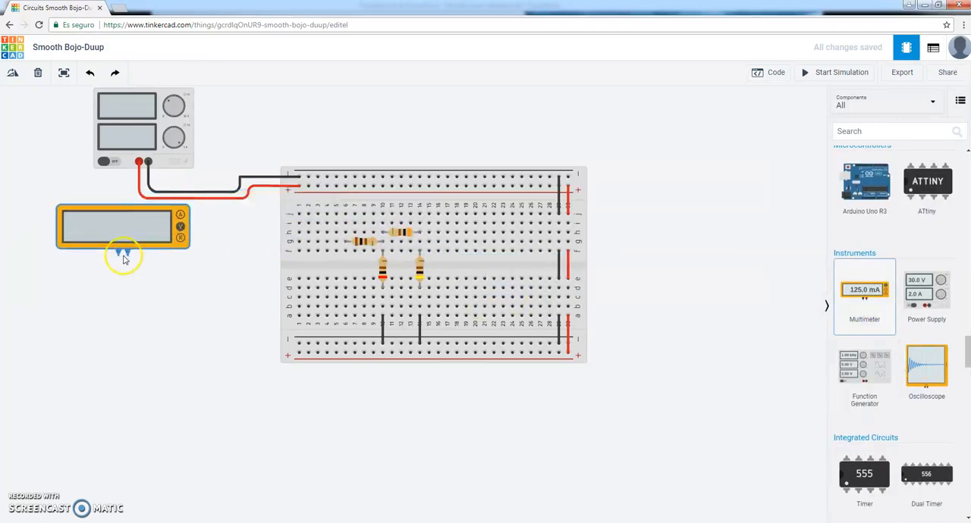
click(125, 258)
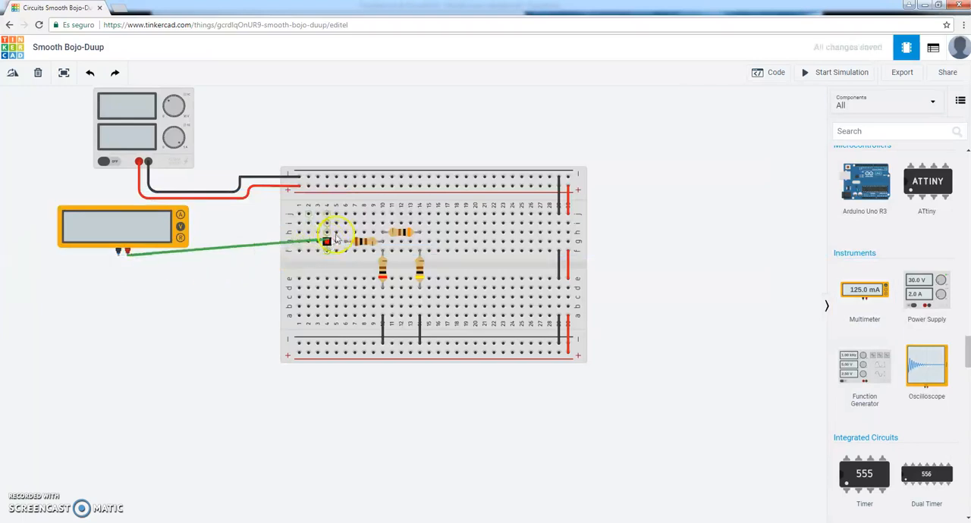
click(345, 232)
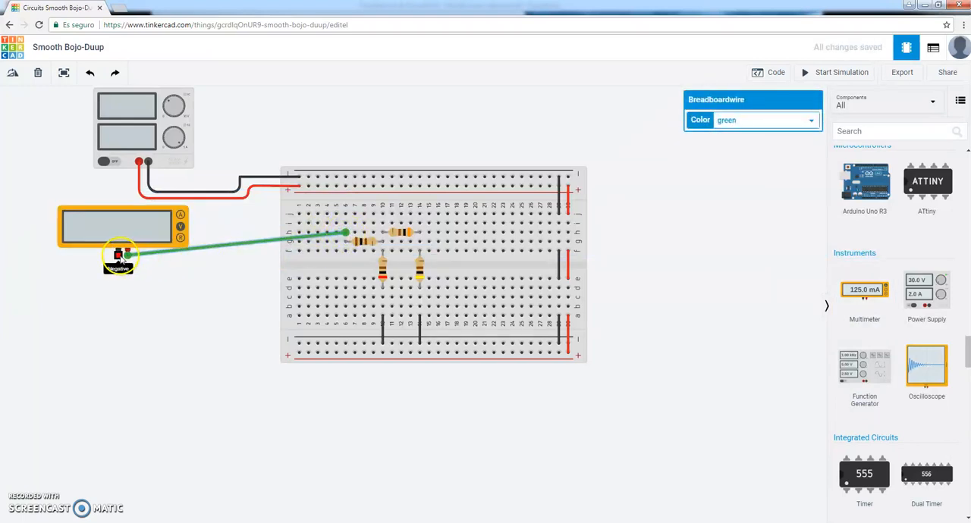
click(119, 257)
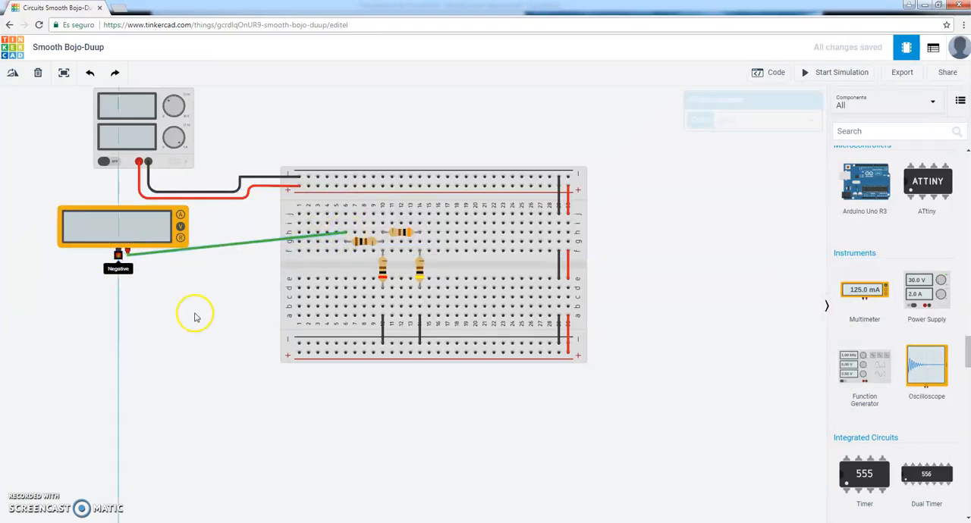
click(381, 305)
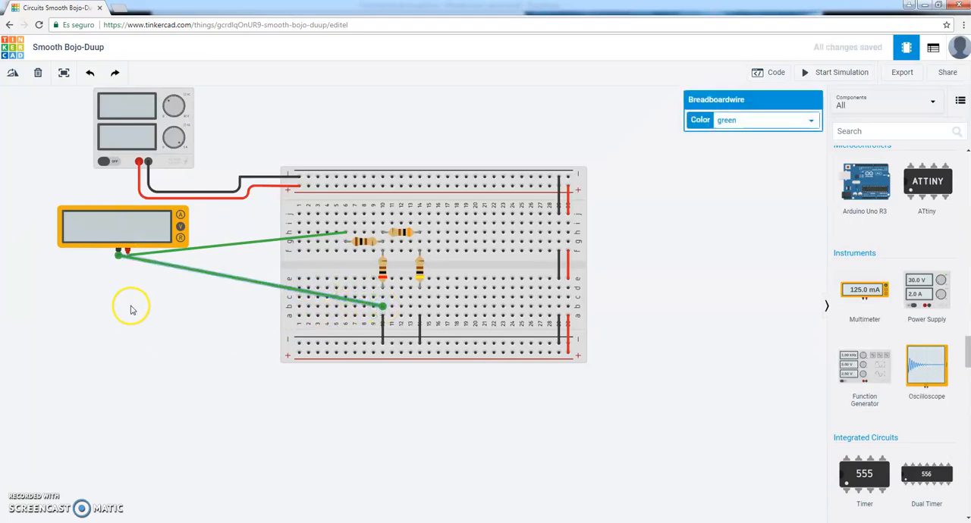
Set the multimeter's mode to Resistance.
click(122, 228)
click(736, 141)
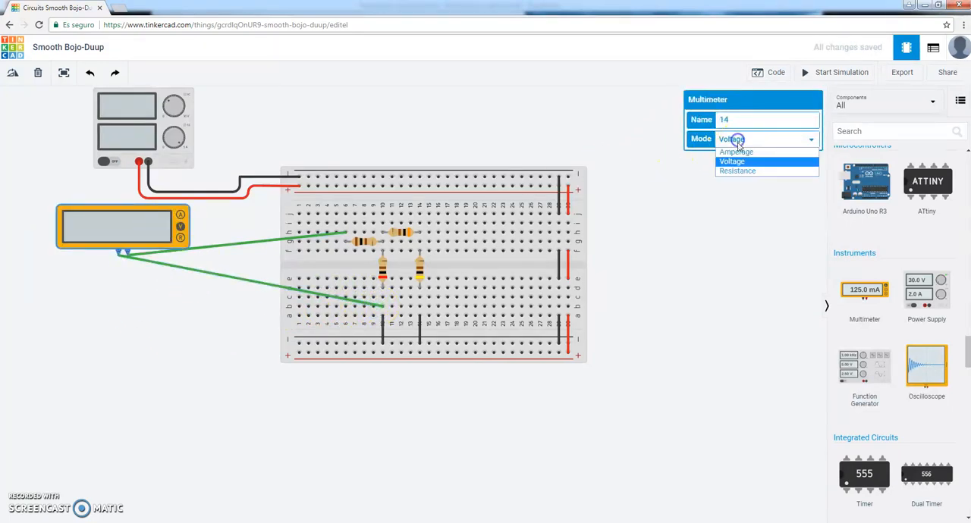
click(737, 173)
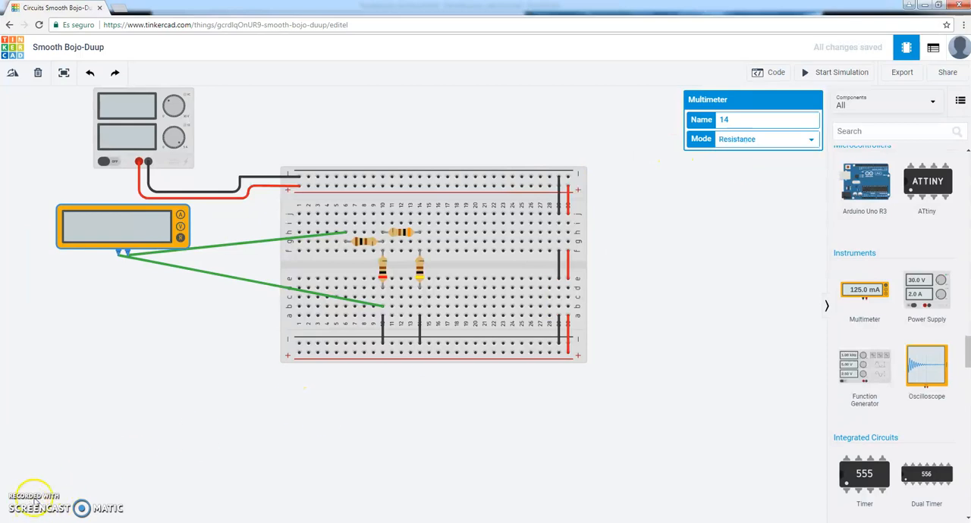
Run the simulation to read the total resistance, check it against the slide's schematic, and stop the simulation.
click(819, 73)
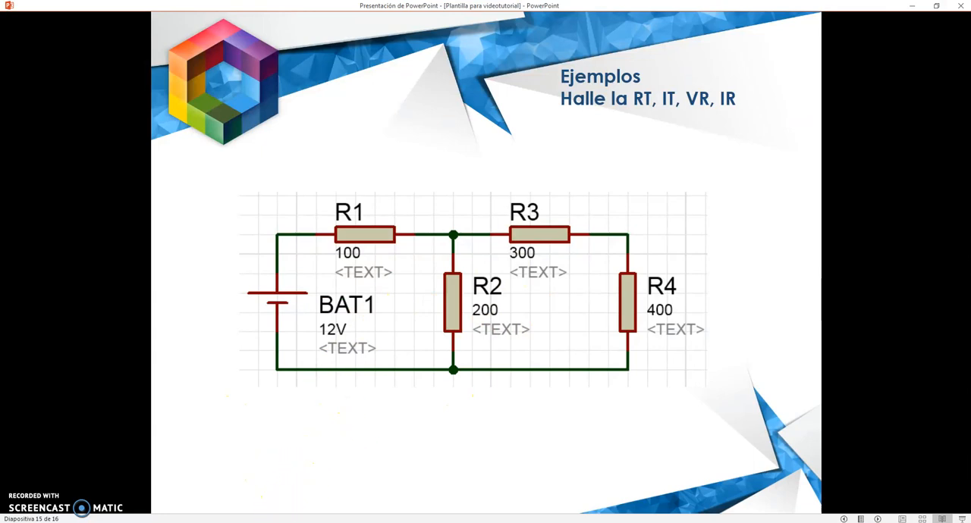
key(alt+Tab)
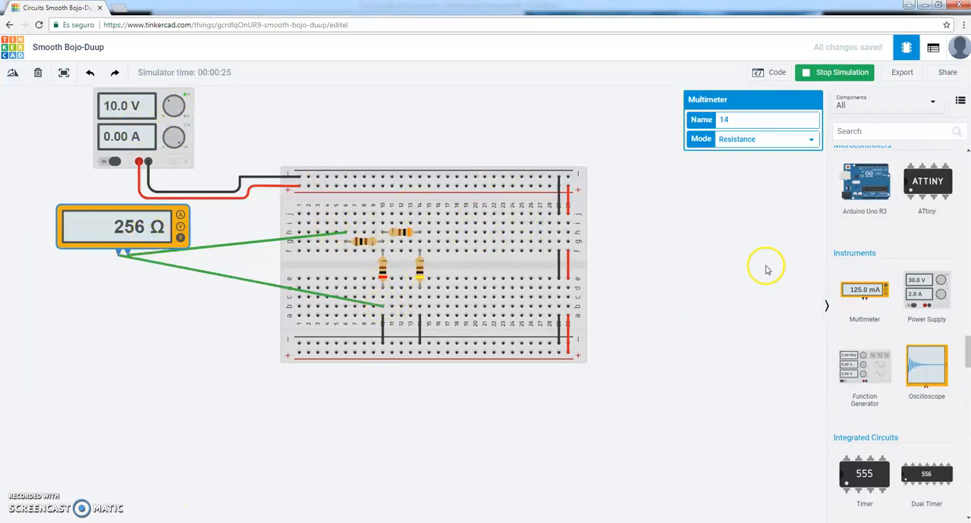
click(832, 77)
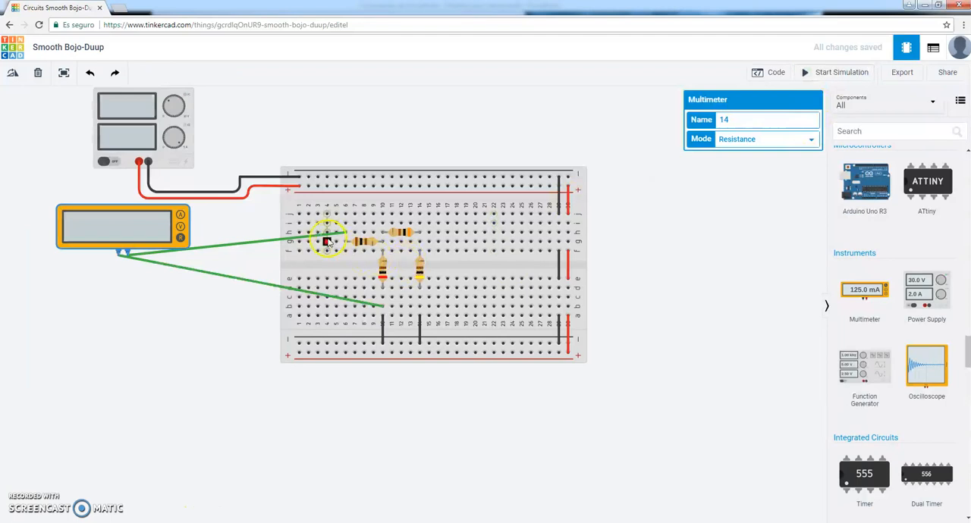
Delete both green multimeter leads and move the multimeter above the breadboard.
click(327, 241)
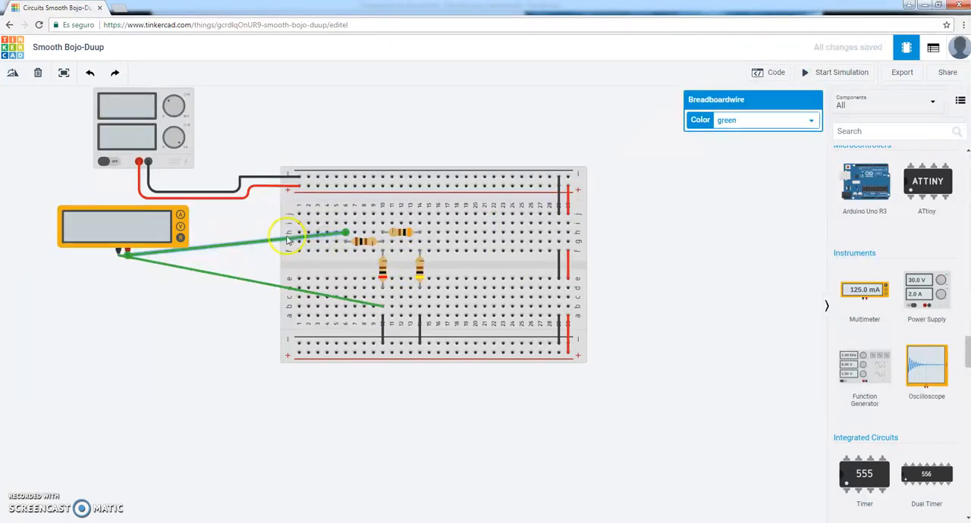
key(Delete)
click(268, 285)
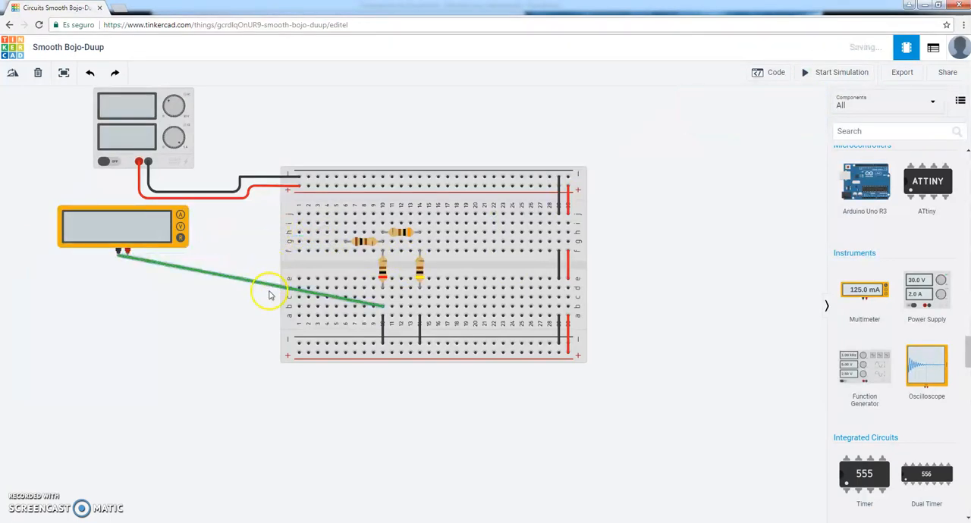
key(Delete)
click(180, 226)
drag(181, 225, 236, 202)
drag(475, 101, 598, 111)
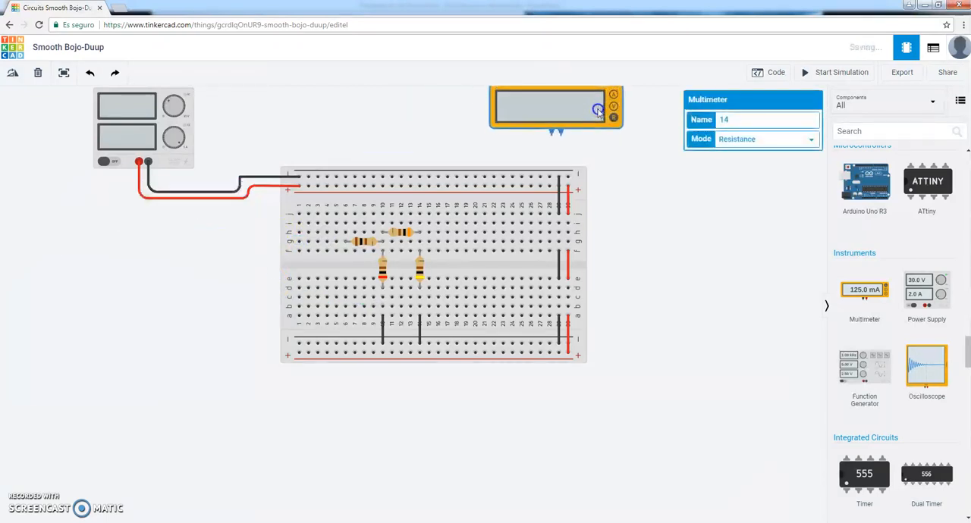
Connect row j of column 6 to the upper positive rail with a red wire.
click(346, 216)
click(346, 185)
click(732, 122)
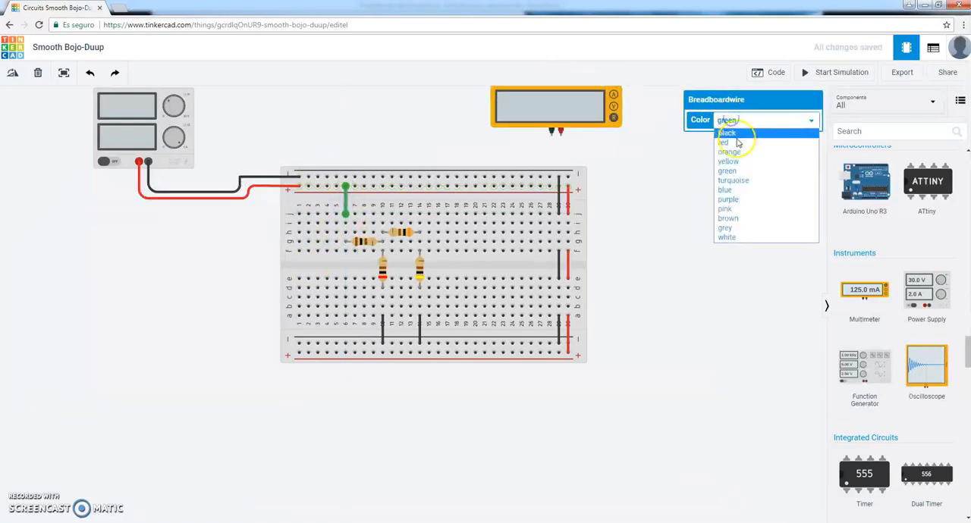
click(737, 140)
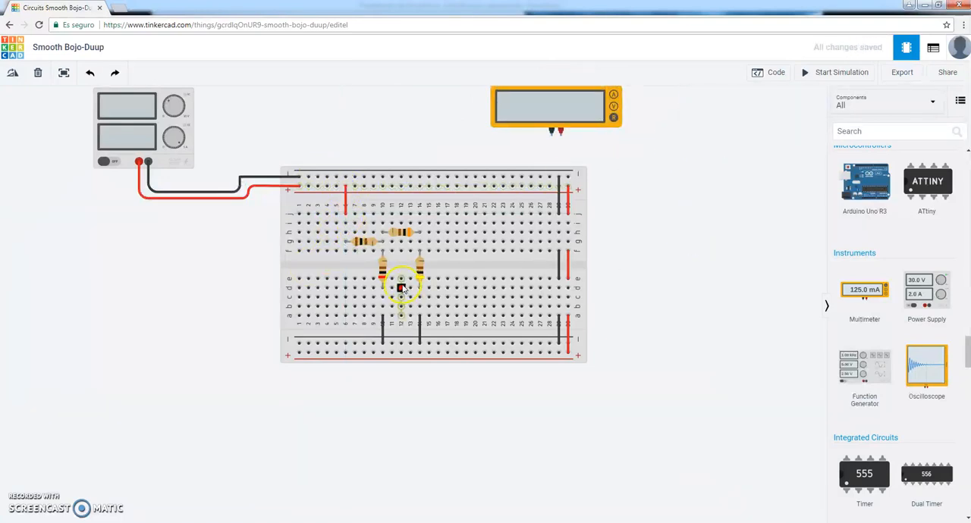
Place the multimeter above the 100 Ω resistor and wire its negative lead to row h, column 6 and positive lead to row i, column 10.
click(559, 110)
drag(433, 136, 346, 215)
click(363, 142)
click(374, 215)
drag(376, 224, 383, 223)
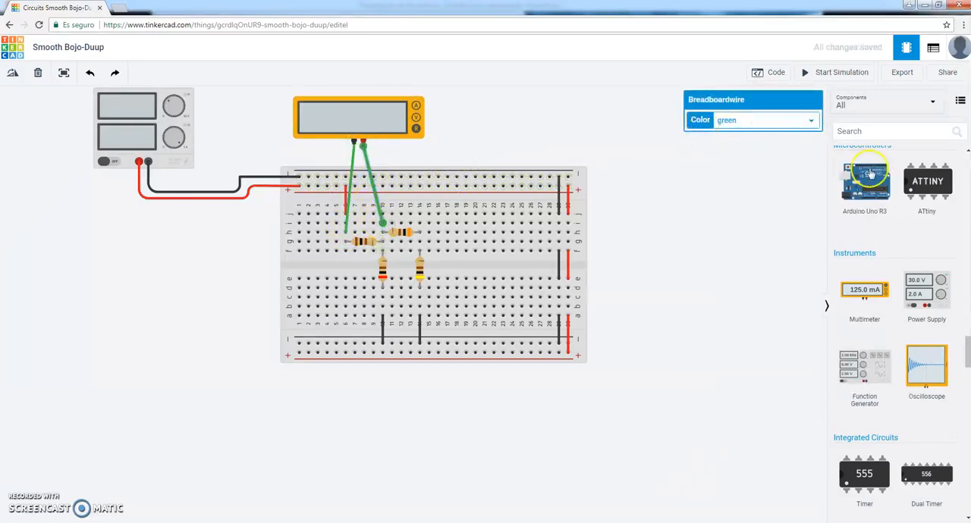
Add a second multimeter across the 300 Ω resistor, with its negative lead at row j, column 10 and positive lead at row i, column 14.
drag(864, 296, 528, 136)
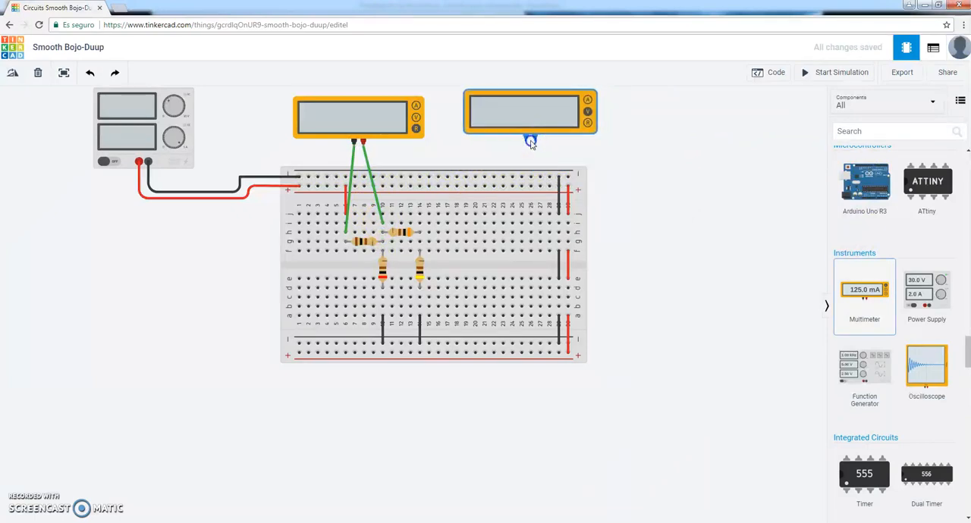
click(525, 137)
click(410, 205)
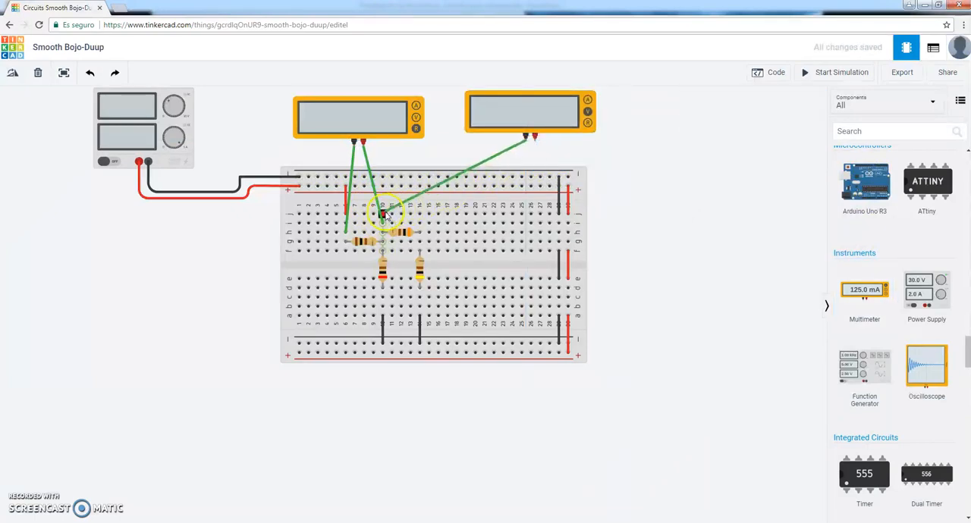
click(535, 137)
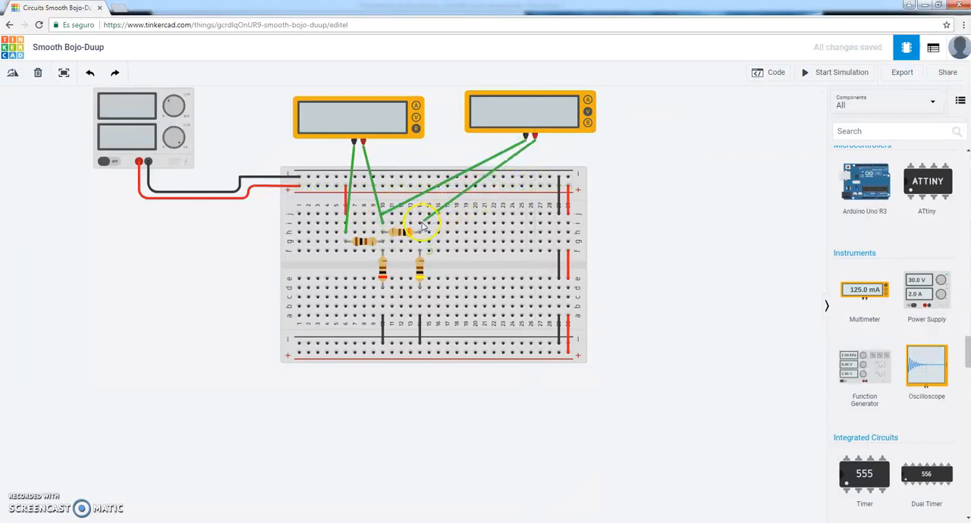
click(419, 222)
Add a third multimeter across the 400 Ω resistor, wiring negative to row g and positive to row c of column 14.
drag(865, 290, 660, 211)
click(655, 207)
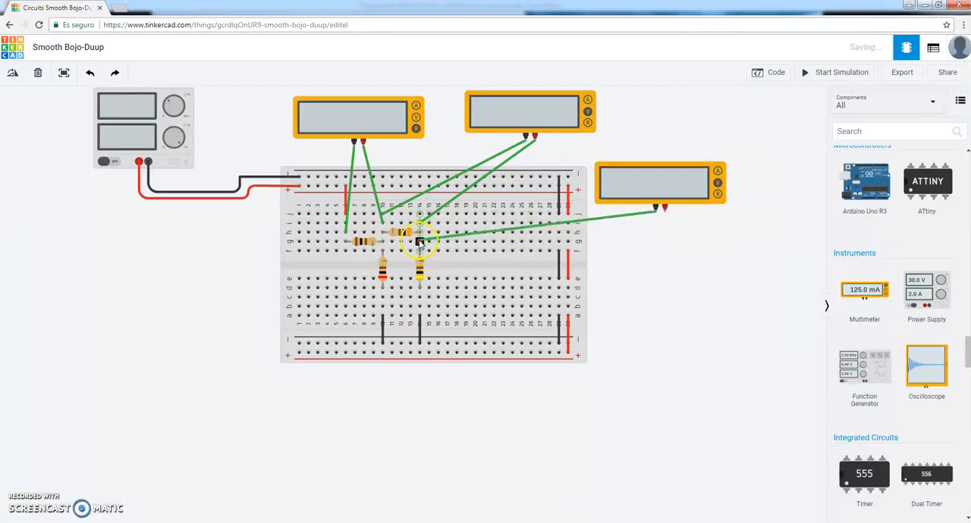
click(664, 207)
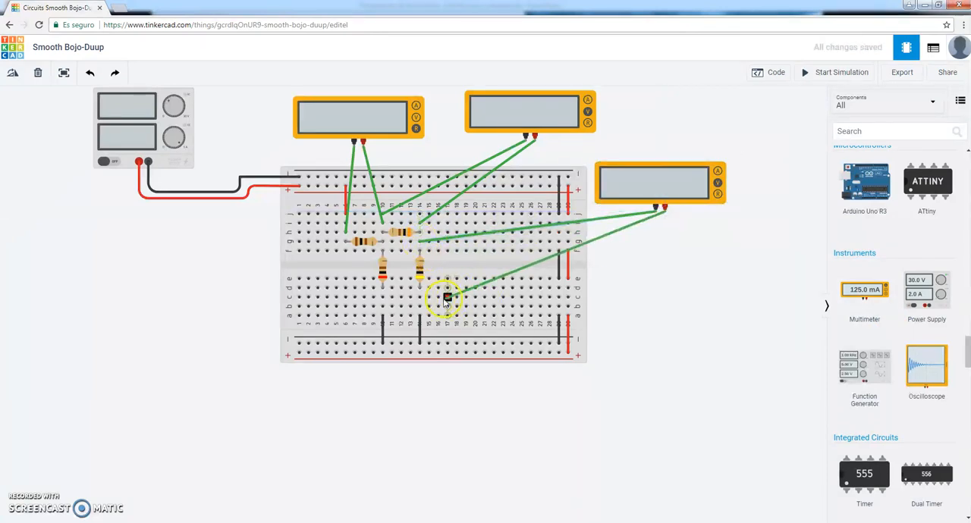
click(419, 296)
click(156, 310)
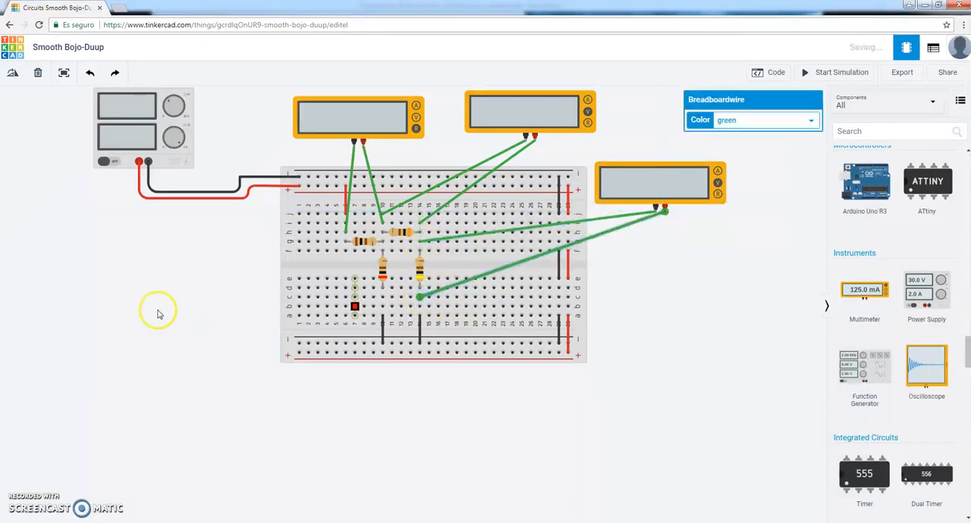
Add a fourth multimeter across the 200 Ω resistor, wiring positive to row i and negative to row b of column 10.
drag(868, 298, 107, 273)
click(102, 266)
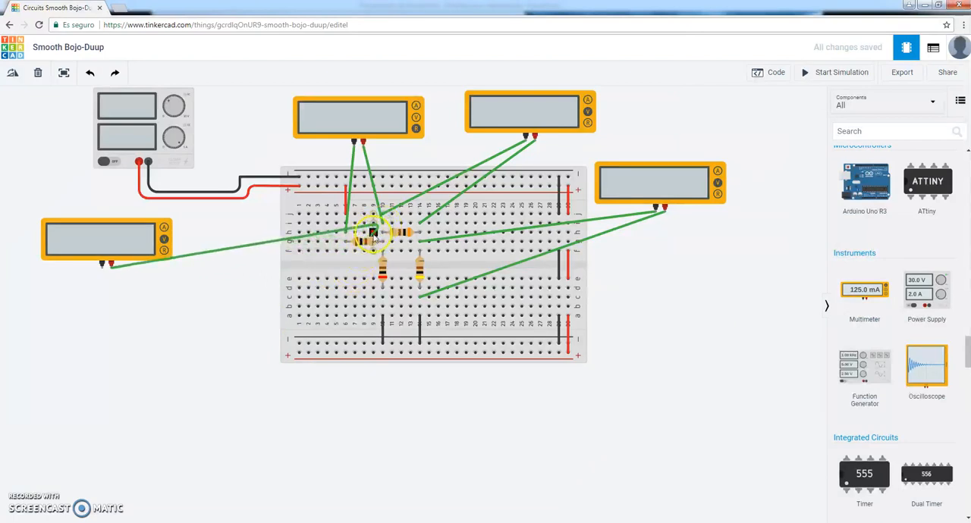
click(381, 223)
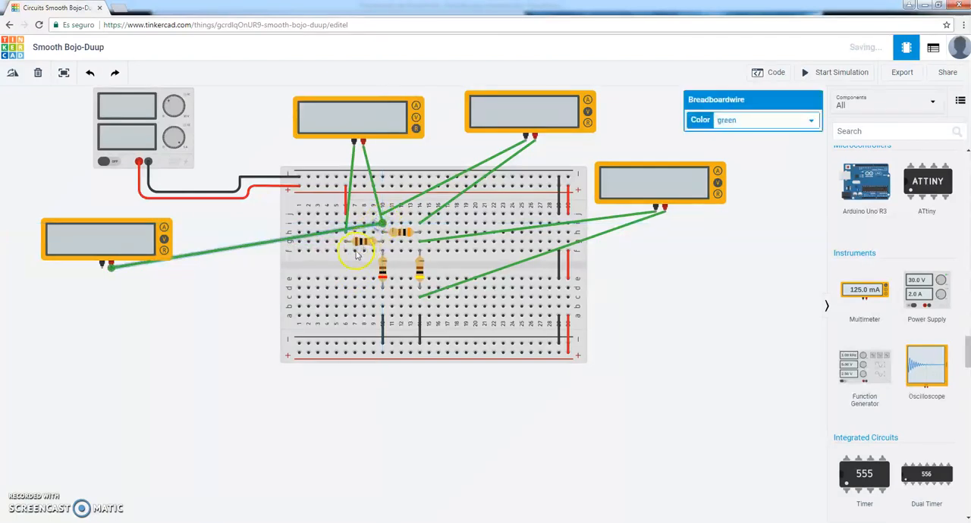
drag(102, 269, 382, 306)
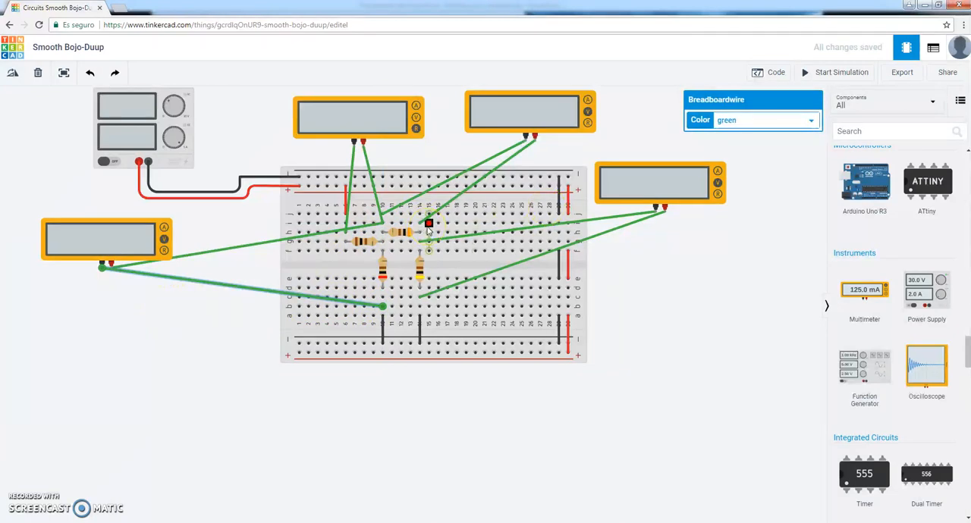
Set the 100 Ω resistor's multimeter to Voltage, run the simulation to read all four resistor voltages, and stop it.
click(393, 113)
click(776, 140)
click(759, 162)
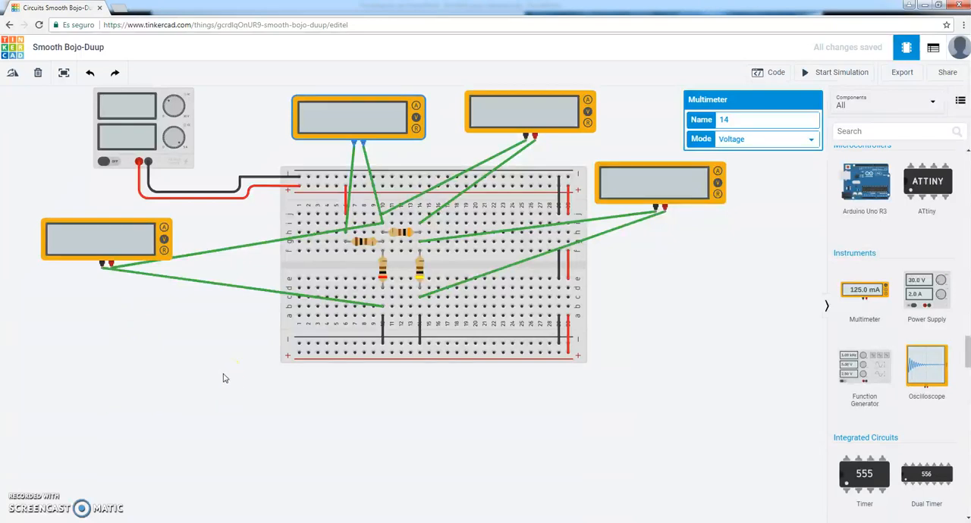
click(839, 74)
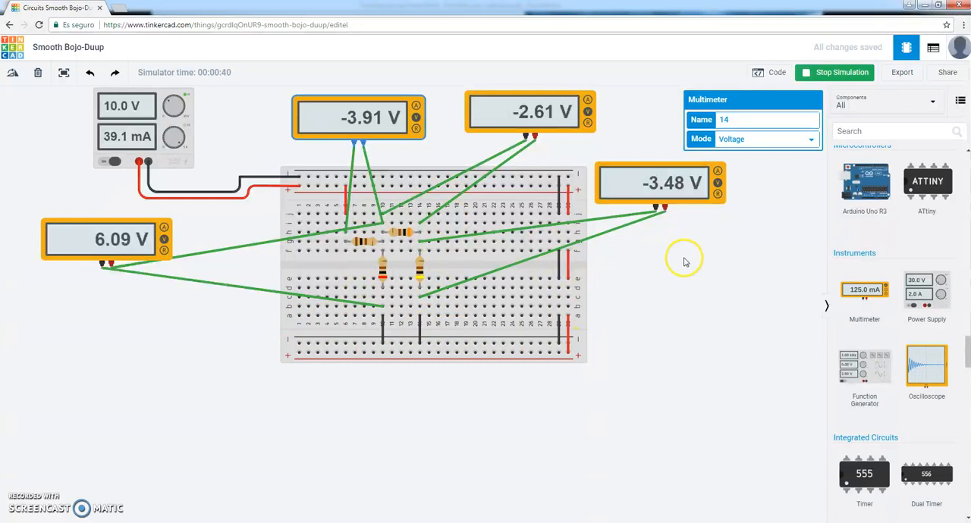
click(841, 74)
Delete the multimeters across the 400 Ω, 300 Ω and 100 Ω resistors.
click(131, 245)
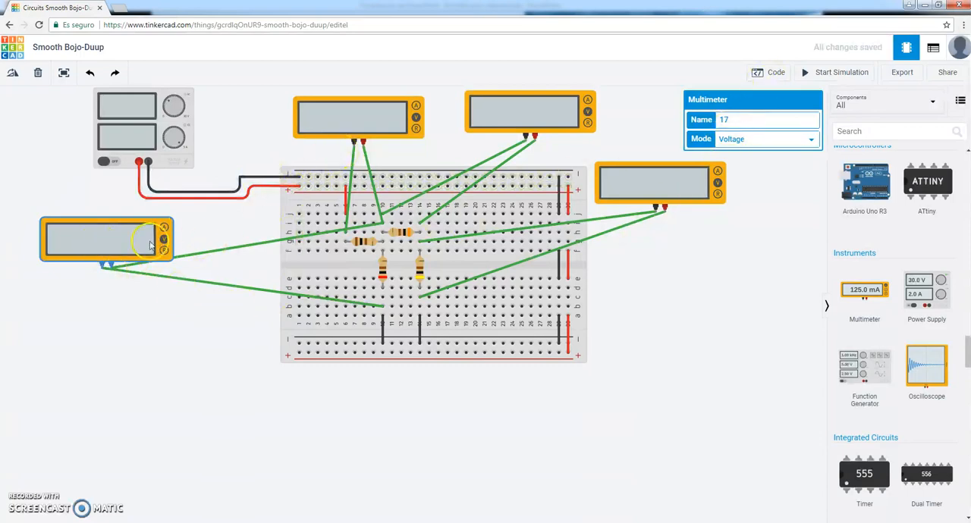
click(622, 192)
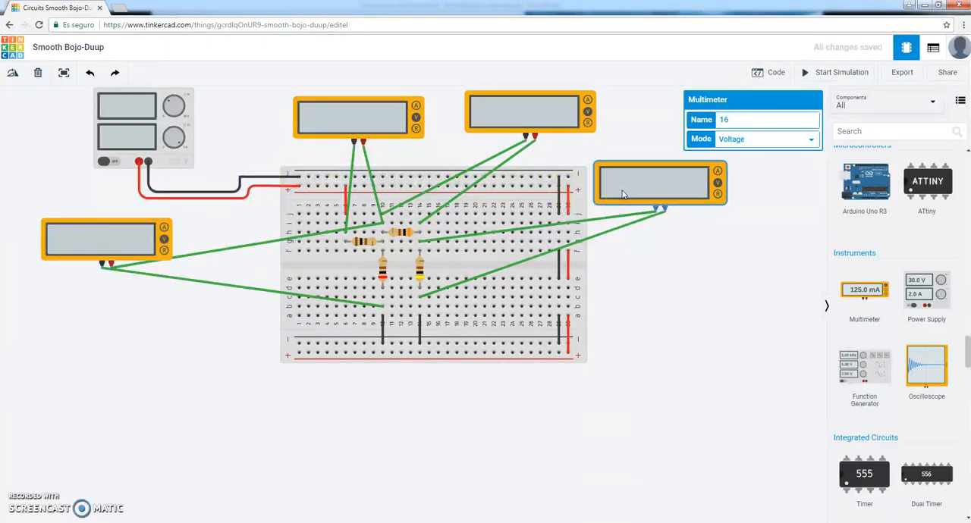
key(Delete)
click(566, 123)
key(Delete)
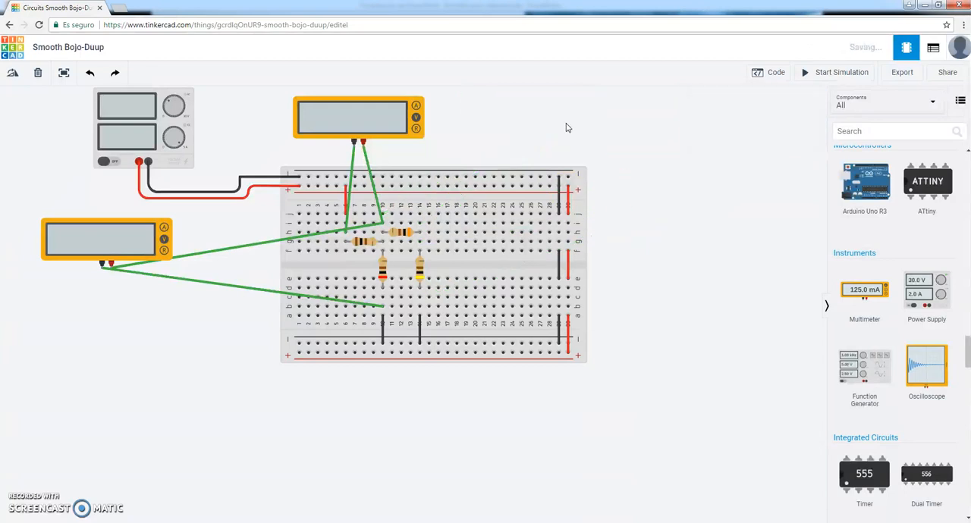
click(383, 121)
key(Delete)
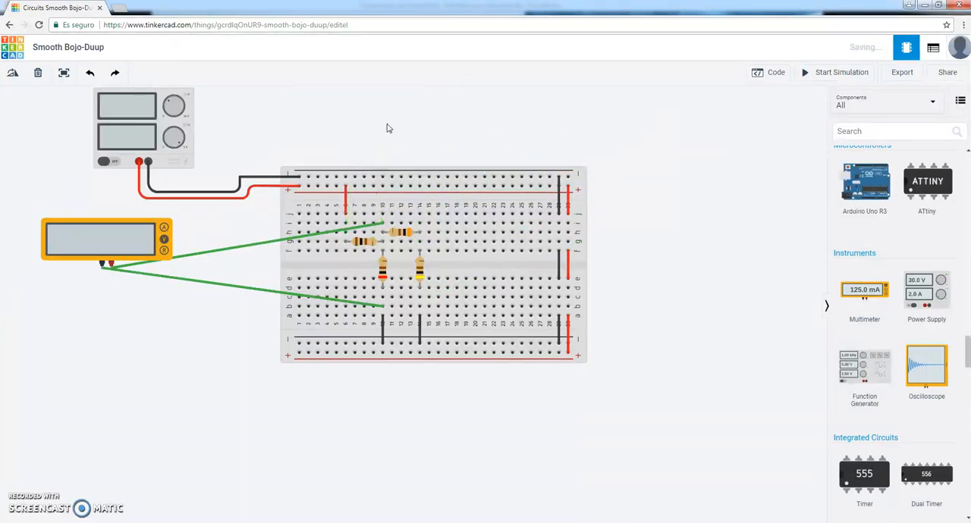
Delete the multimeter across the 200 Ω resistor and rotate the 100 Ω resistor 180° in its place.
click(142, 234)
key(Delete)
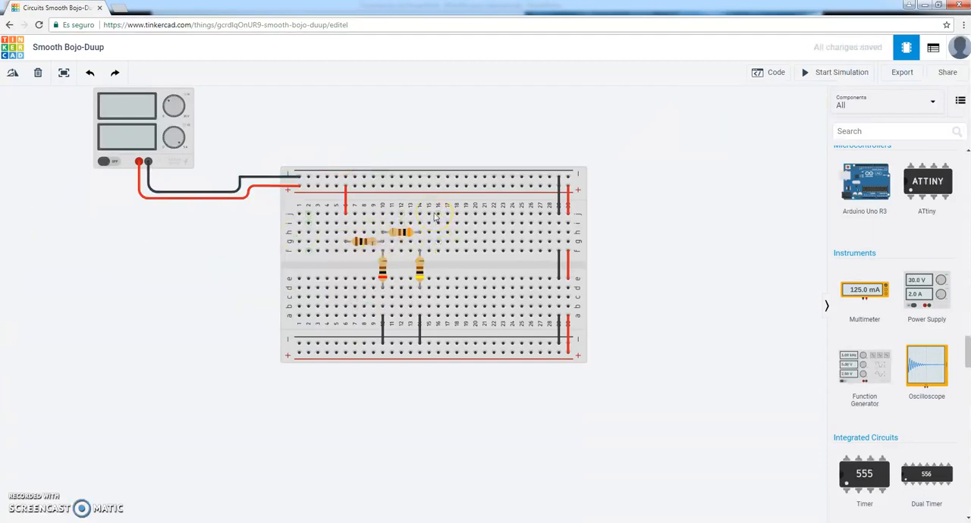
click(367, 242)
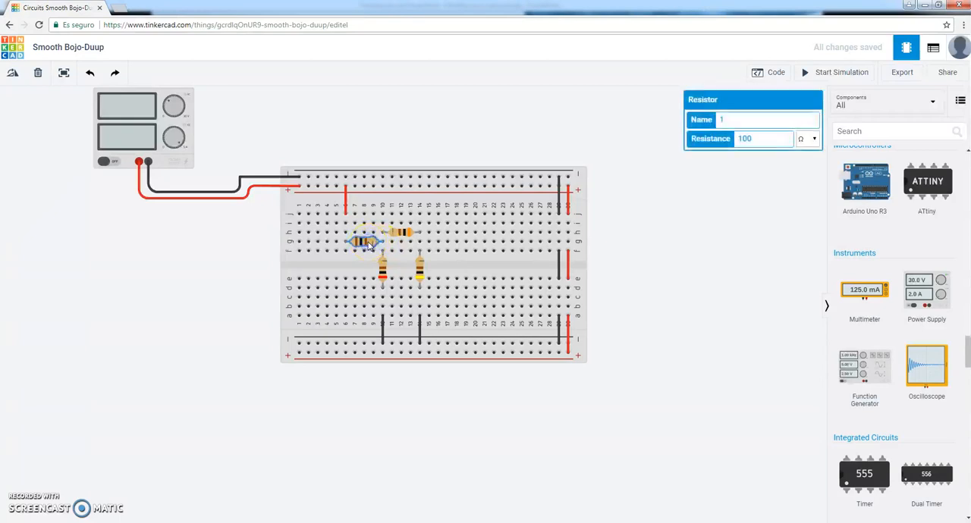
click(10, 72)
click(11, 72)
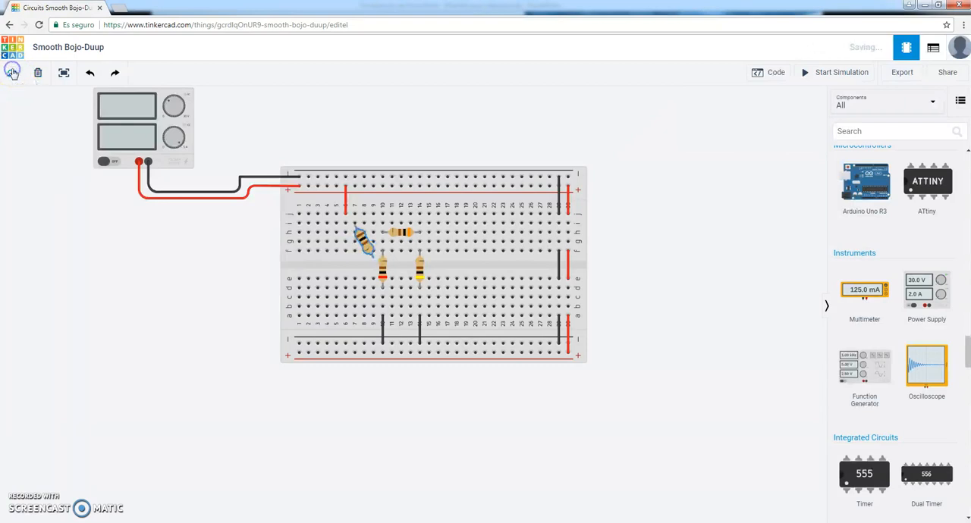
click(12, 72)
click(11, 72)
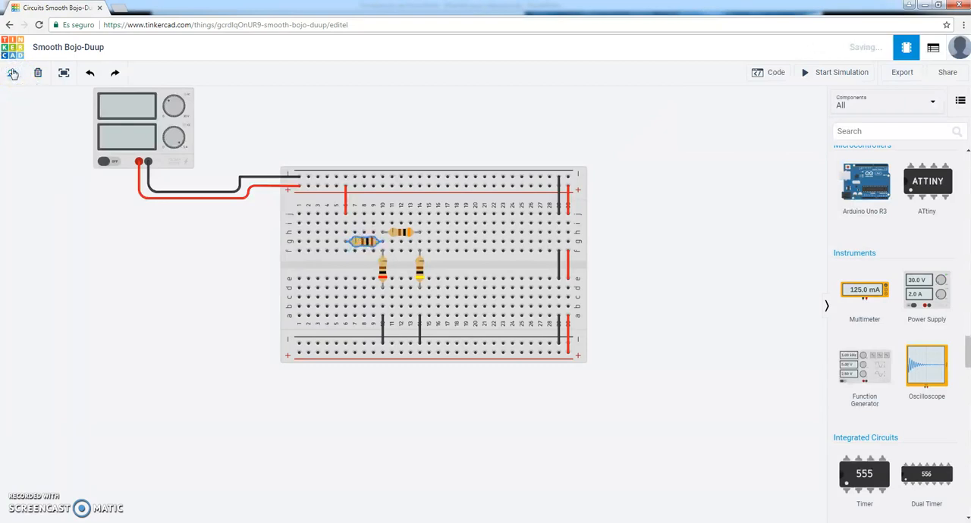
Delete the red jumper linking the upper positive rail to column 6, leaving the 100 Ω resistor in row g.
click(344, 201)
key(Delete)
click(369, 241)
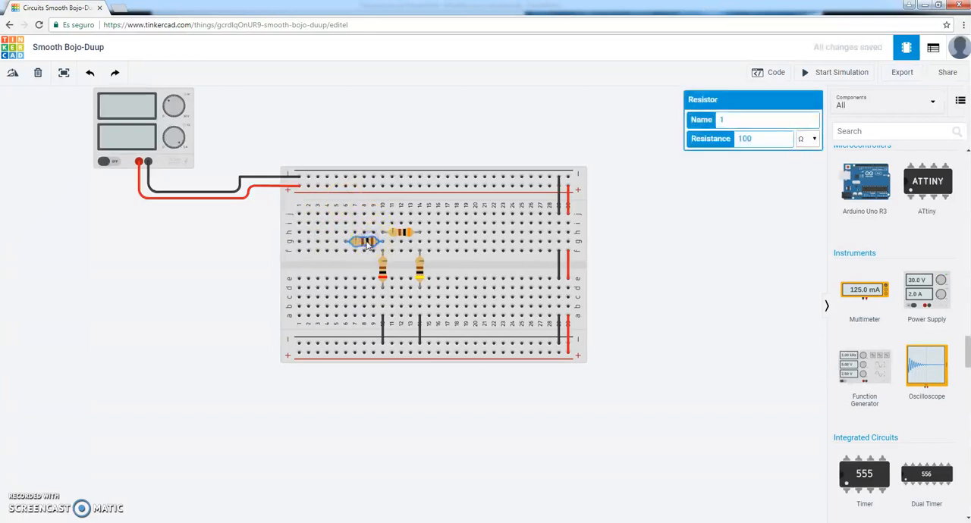
mouse_move(364, 244)
mouse_down()
mouse_move(352, 244)
mouse_move(369, 242)
mouse_up()
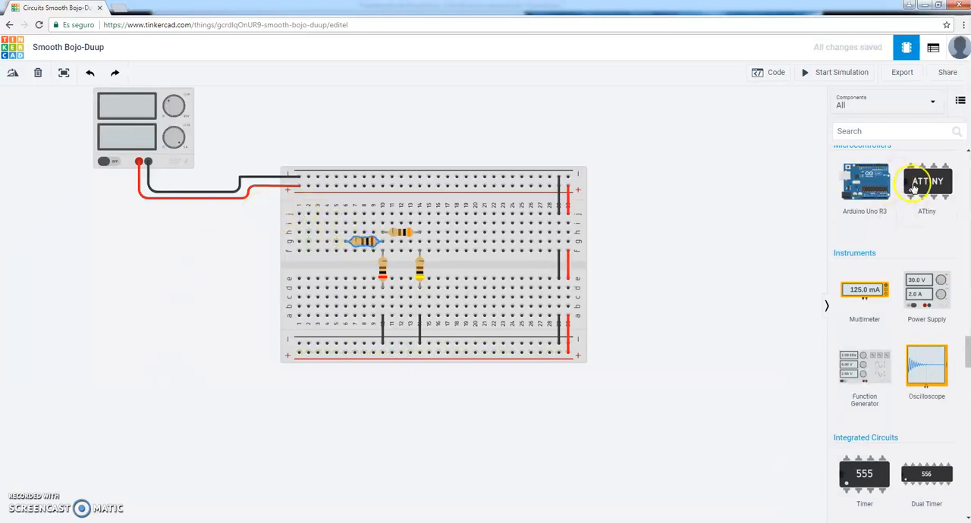
Add a multimeter above the breadboard, wiring negative to the upper positive rail and positive to row h of column 6.
drag(884, 290, 406, 139)
click(405, 139)
click(336, 186)
click(413, 134)
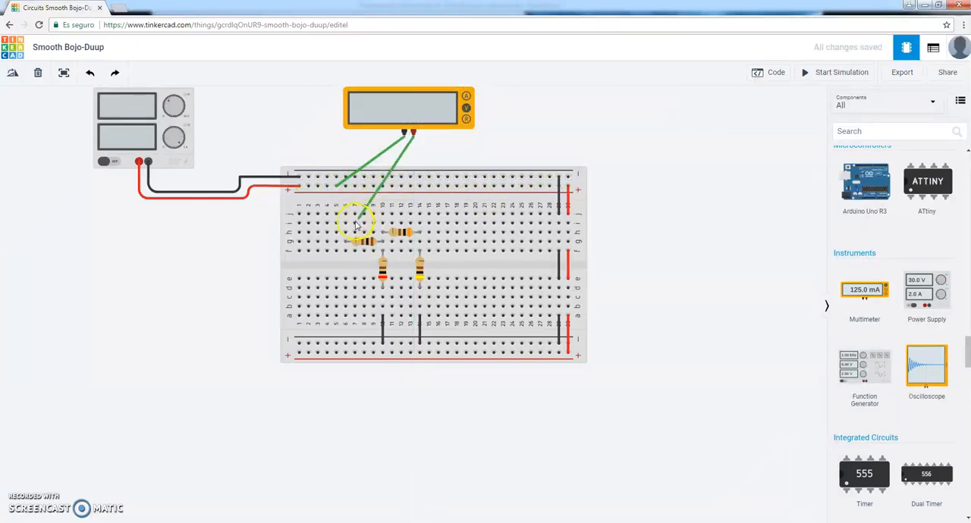
click(345, 233)
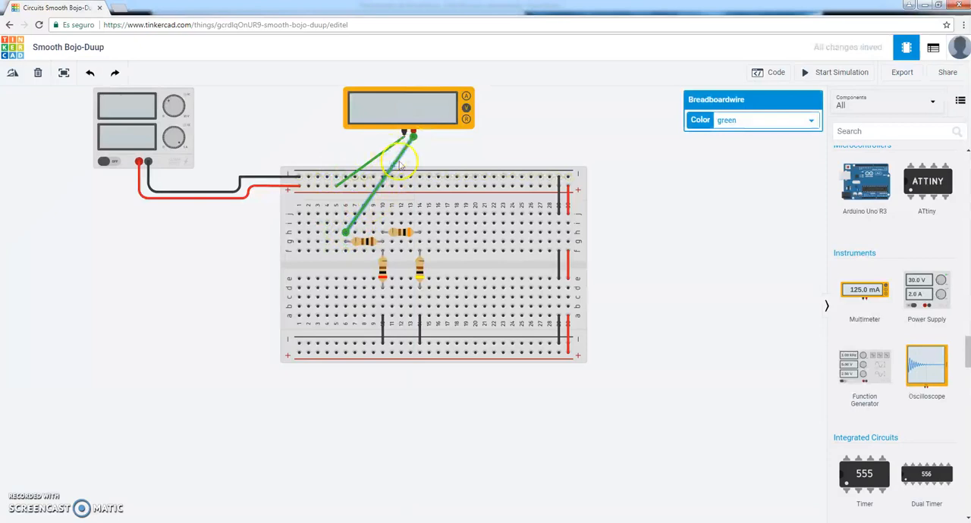
Set the multimeter to Amperage, run the simulation to read the current through the 100 Ω resistor, and stop it.
click(418, 113)
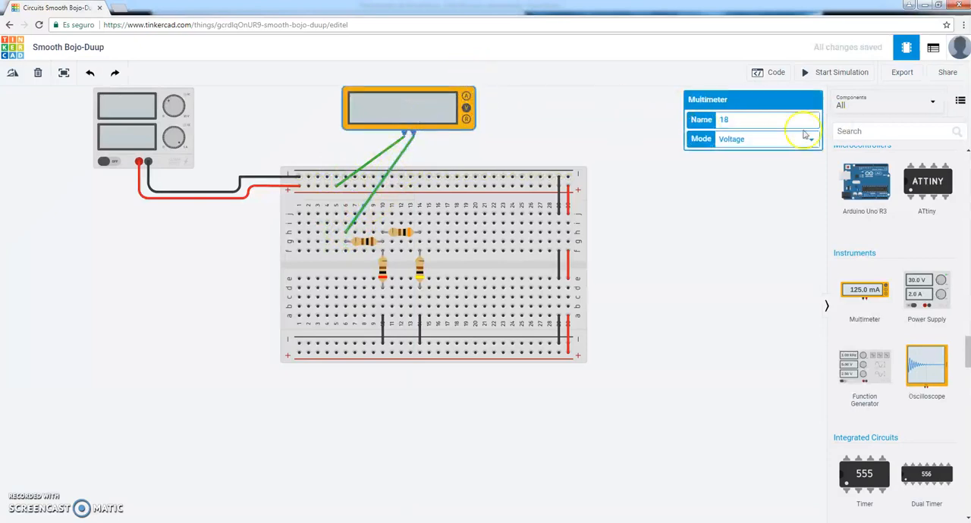
click(756, 139)
click(747, 151)
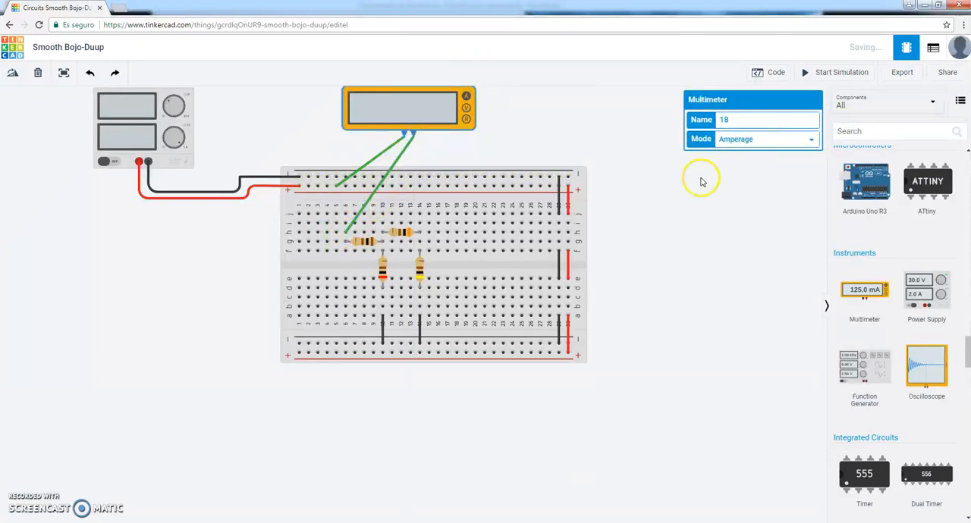
click(835, 72)
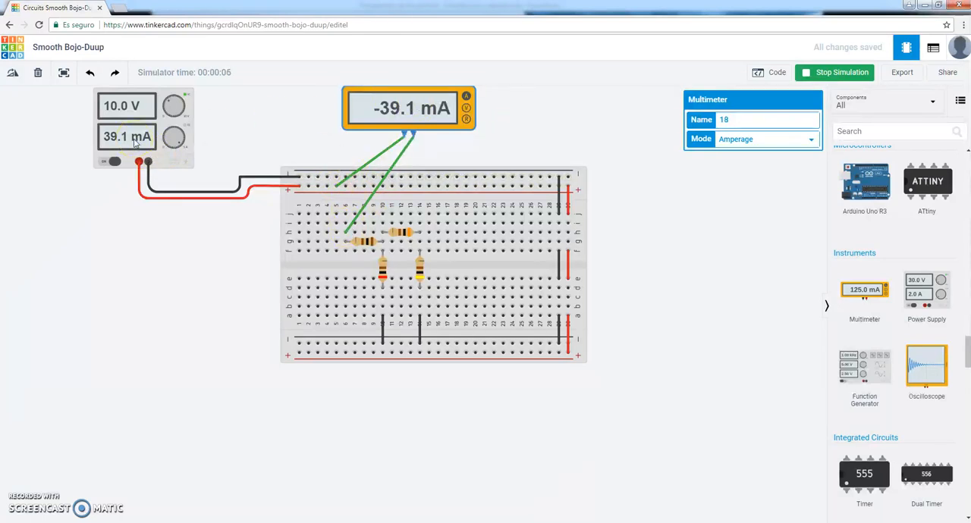
click(838, 73)
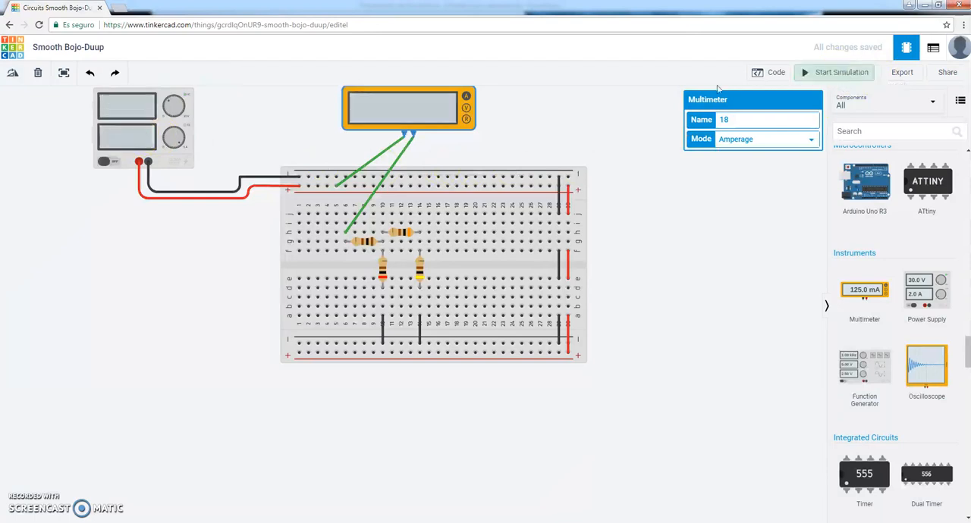
Delete both green leads between the multimeter and the breadboard.
click(381, 154)
key(Delete)
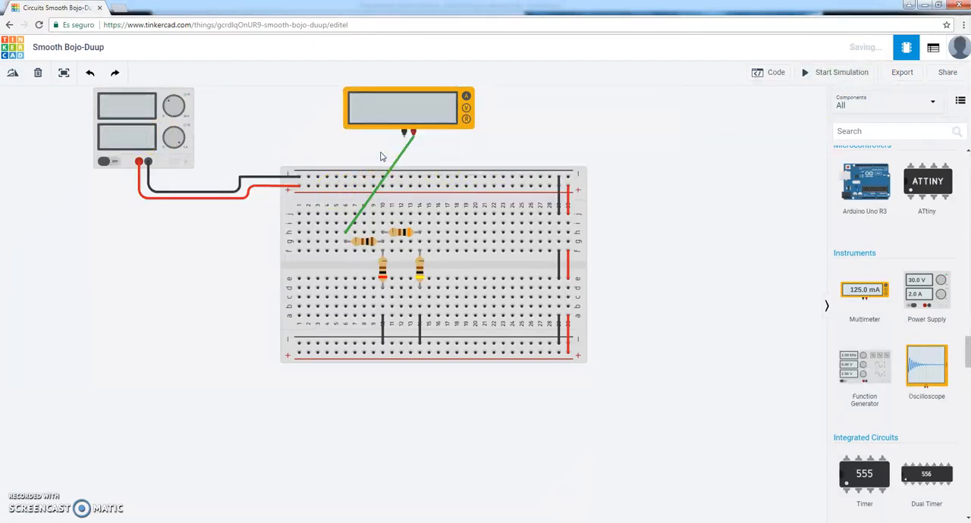
click(402, 154)
key(Delete)
Wire row j of column 6 to the upper positive rail and color the jumper red.
click(345, 215)
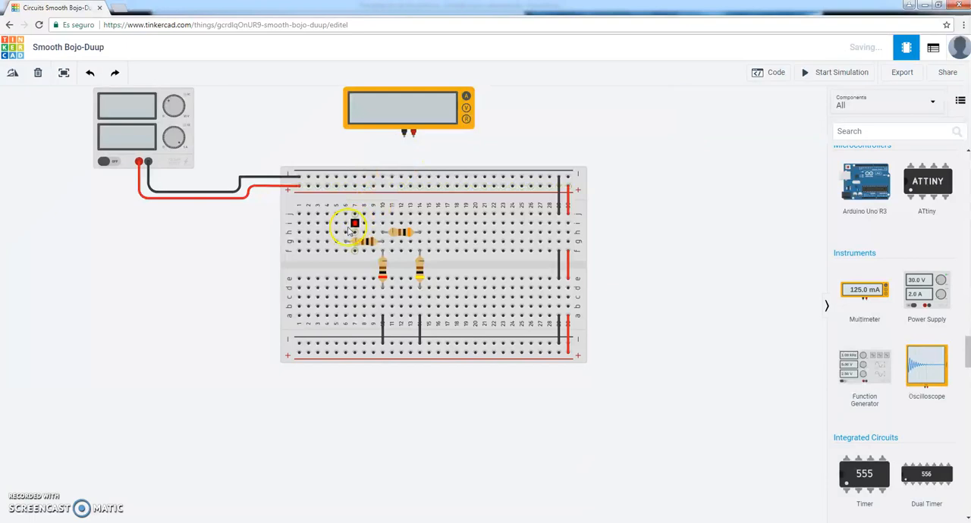
click(346, 186)
click(727, 121)
click(723, 142)
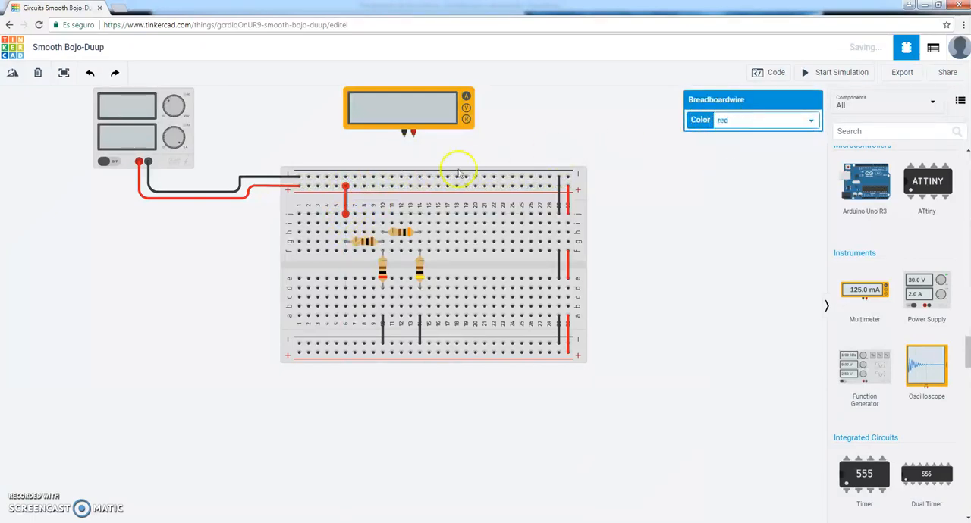
Rotate the 200 Ω resistor to horizontal and move it to row c between columns 6 and 10.
click(383, 271)
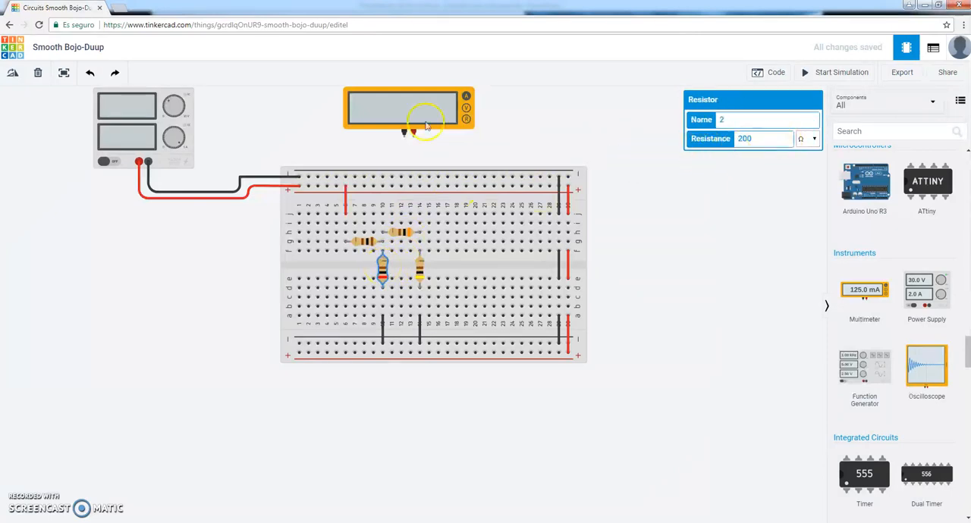
click(15, 74)
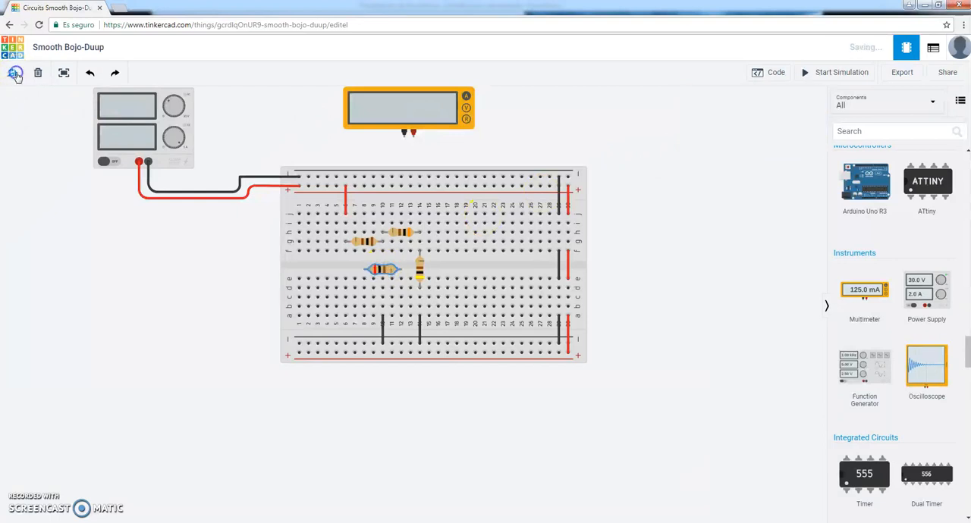
click(396, 271)
drag(391, 270, 367, 292)
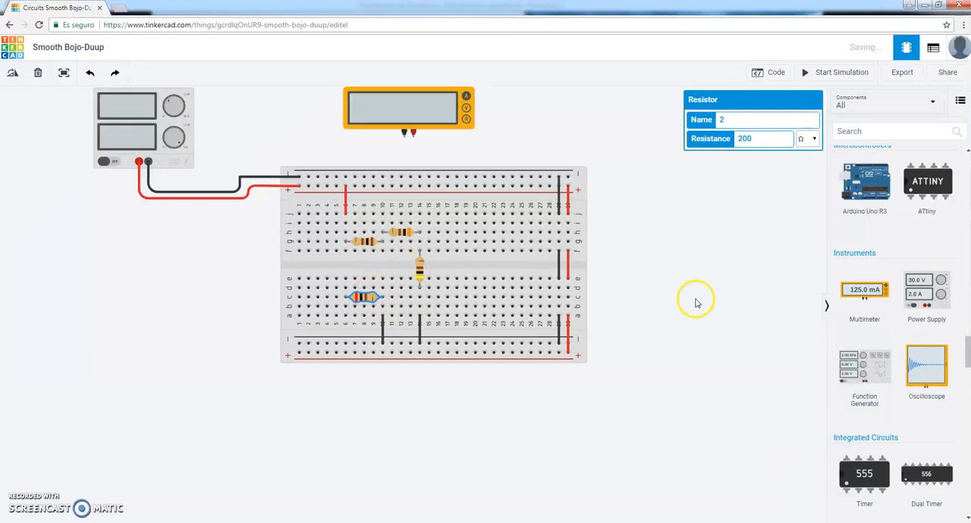
click(383, 291)
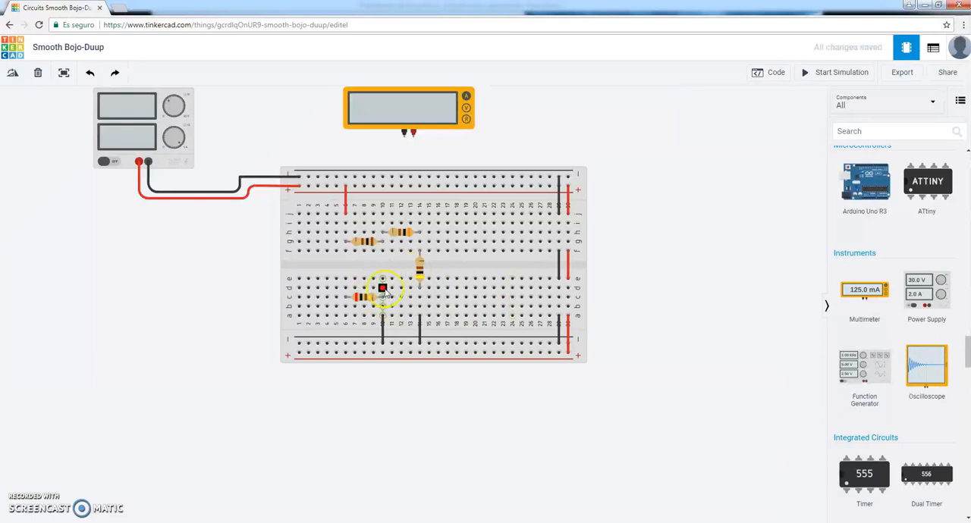
Wire the multimeter's negative to row d of column 6 and positive to row f of column 10, then run and stop the simulation.
click(403, 135)
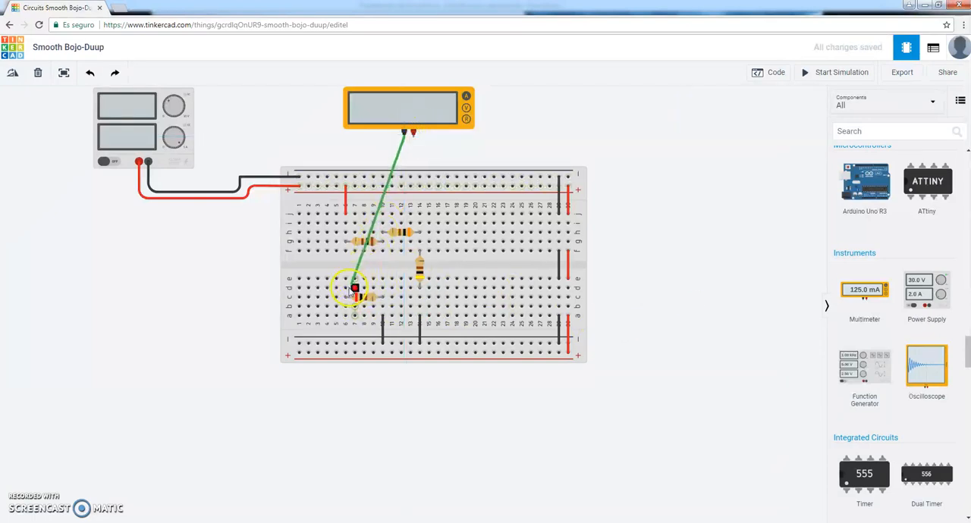
click(347, 287)
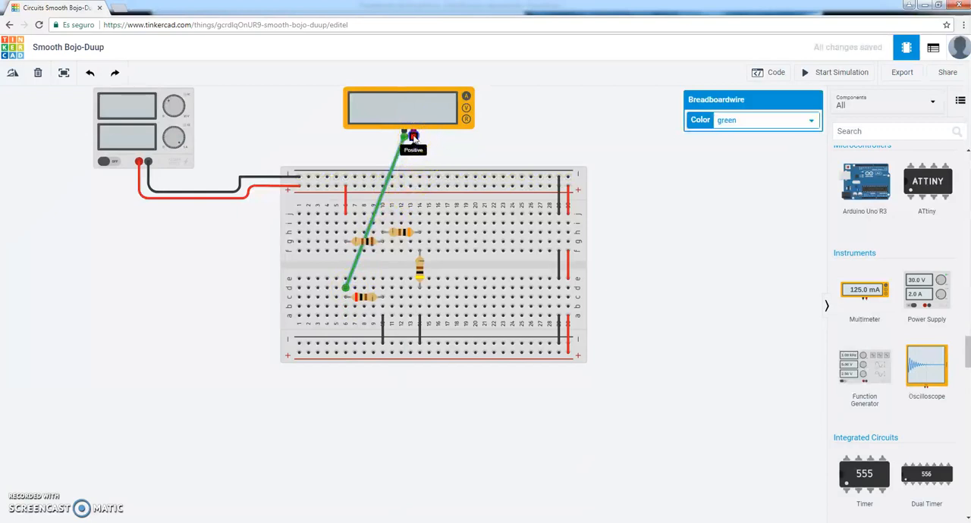
click(413, 136)
click(383, 252)
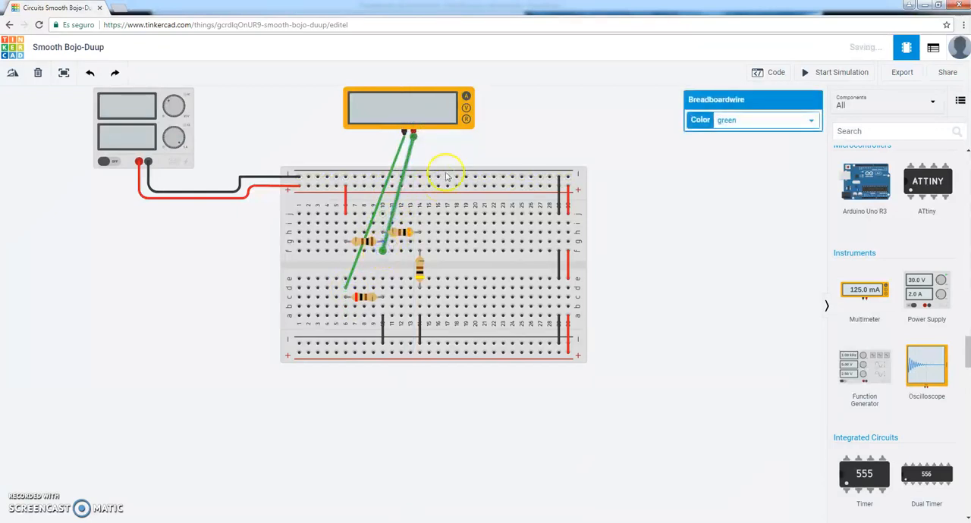
click(834, 73)
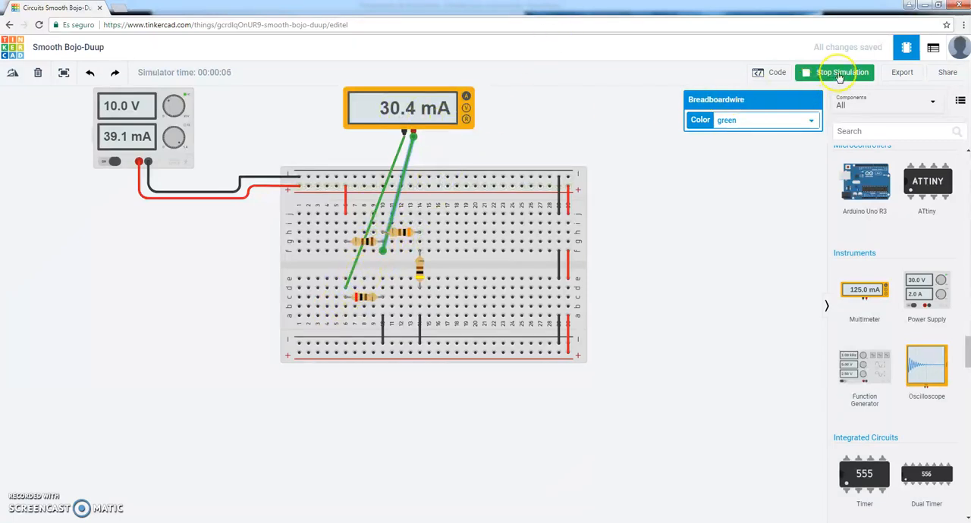
click(840, 73)
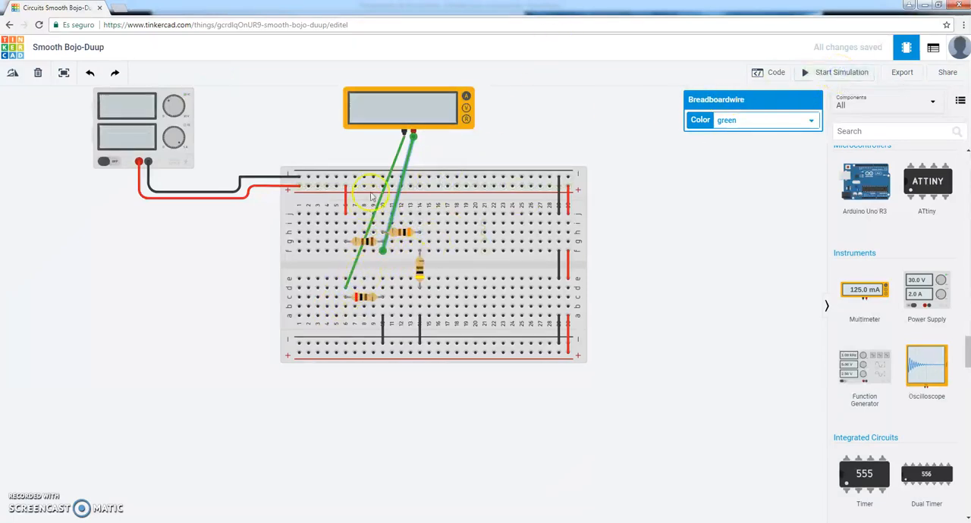
Delete the two multimeter leads used to measure the 200 Ω resistor's current.
key(Delete)
click(419, 157)
click(410, 155)
key(Delete)
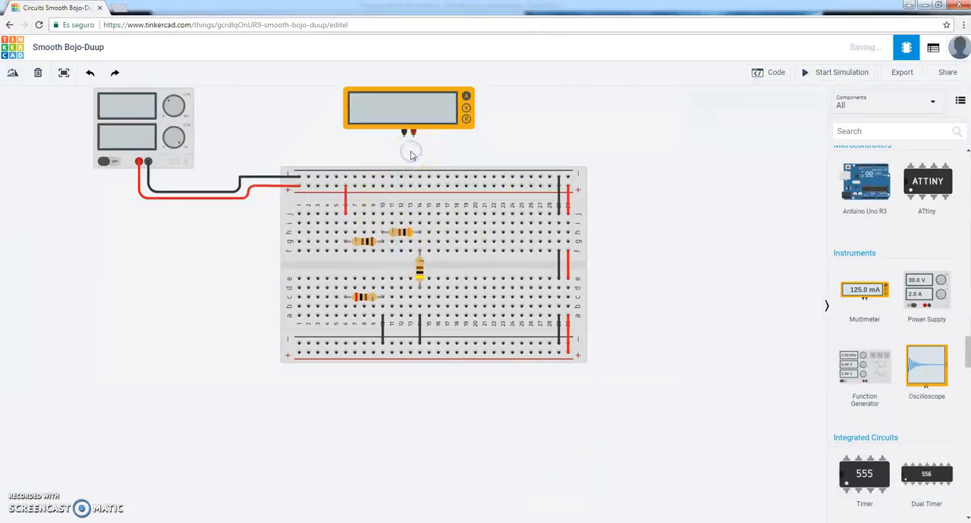
Rotate the 200 Ω resistor to vertical and move it back across the breadboard's center gap in column 10.
click(365, 300)
click(14, 74)
click(364, 304)
drag(364, 302, 383, 268)
Rotate the 300 Ω resistor 180° and move it along row h to span columns 14 to 18.
click(405, 236)
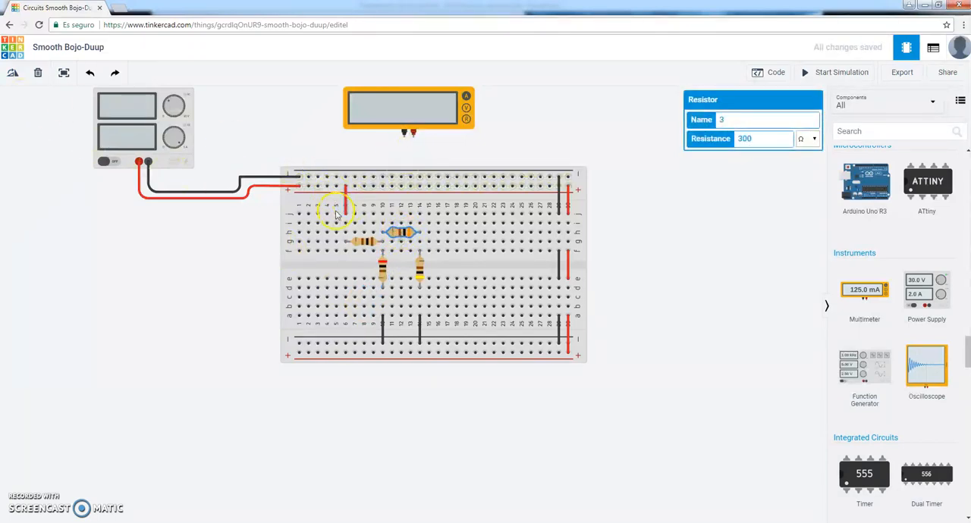
click(14, 73)
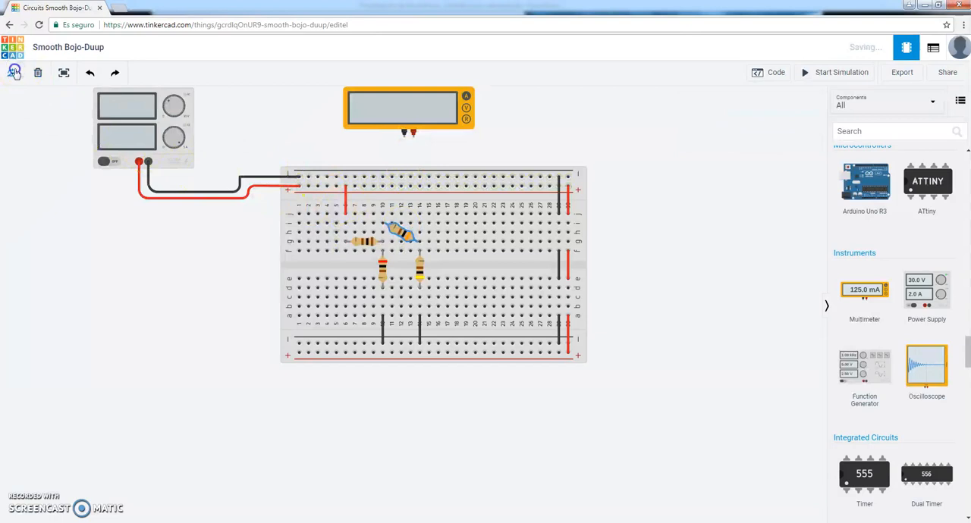
click(14, 73)
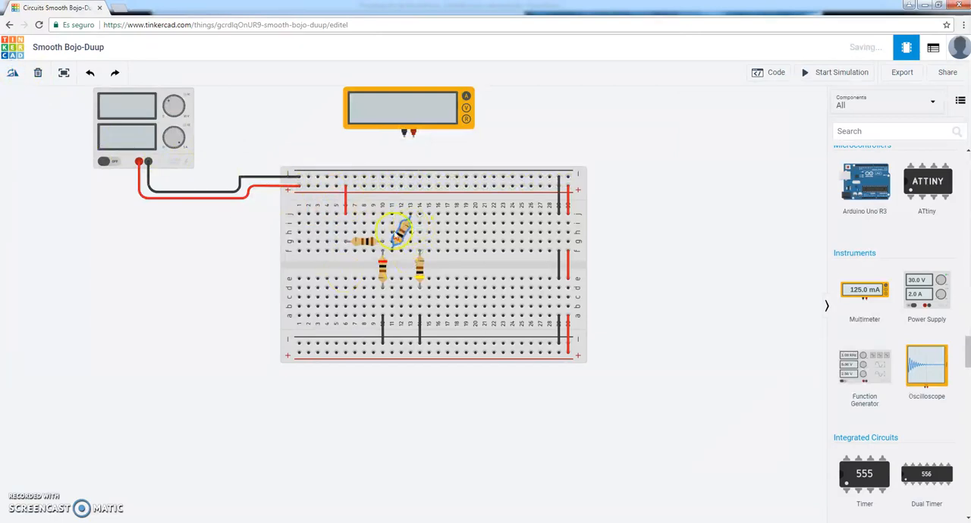
click(13, 75)
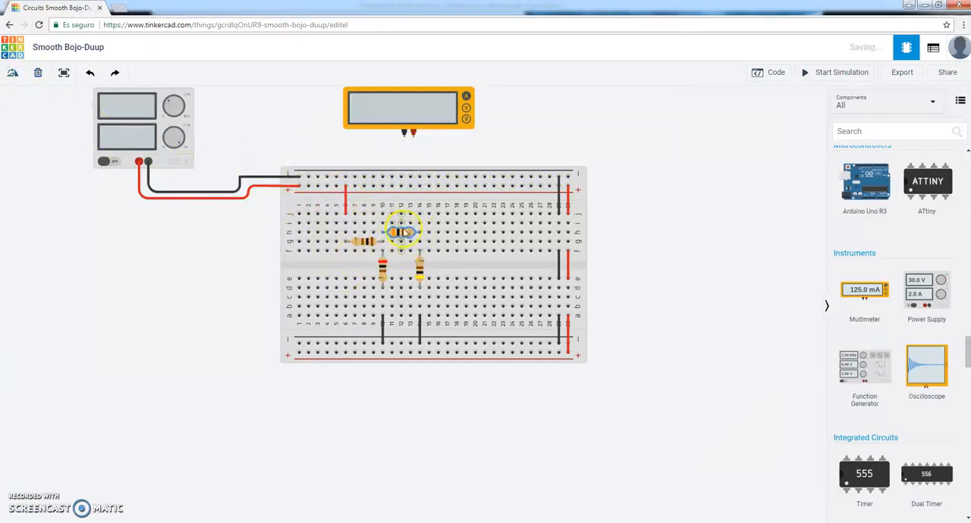
drag(430, 234, 467, 234)
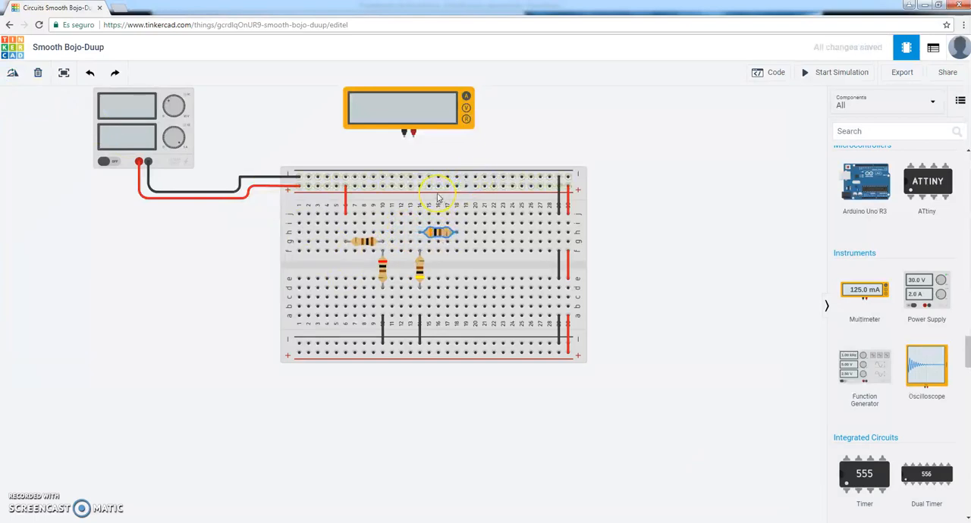
Wire the multimeter's negative to row h of column 10 and positive to row i of column 18, then run and stop the simulation.
click(403, 138)
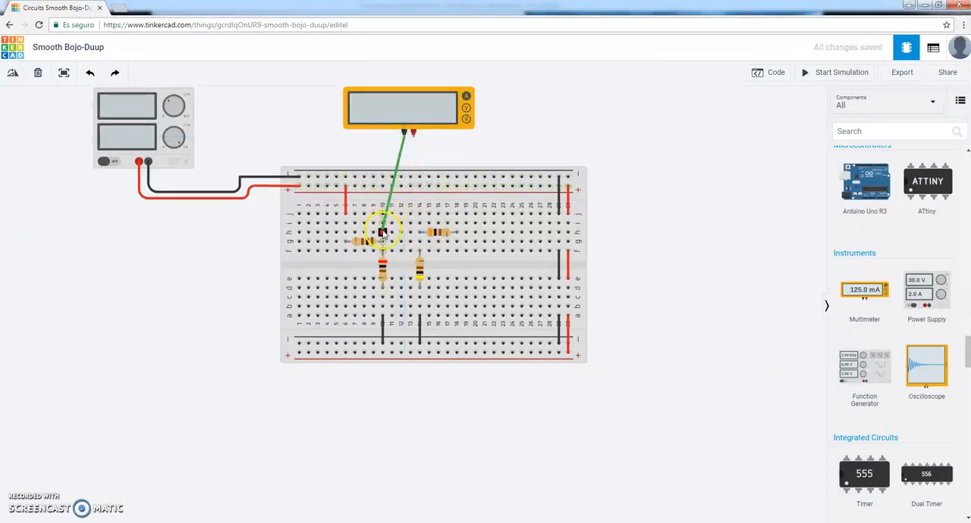
click(383, 232)
click(415, 137)
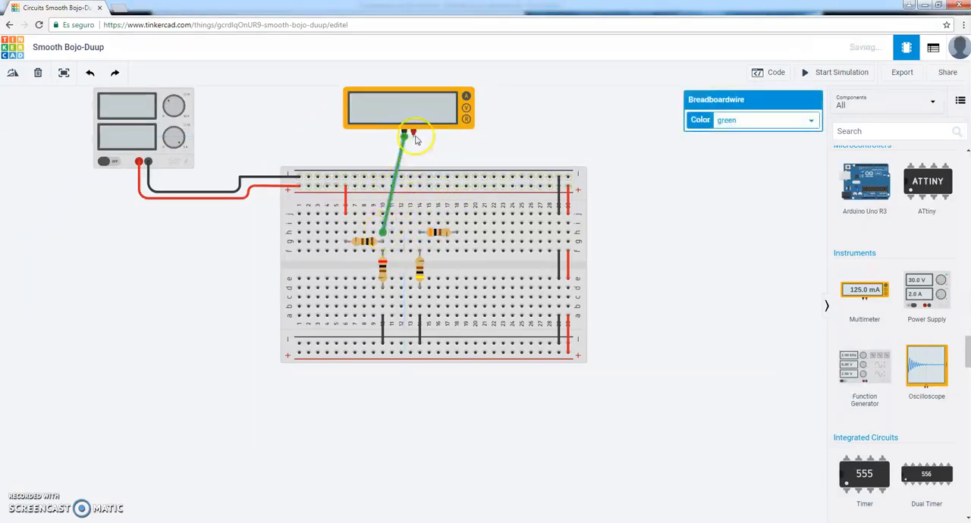
click(455, 221)
click(833, 72)
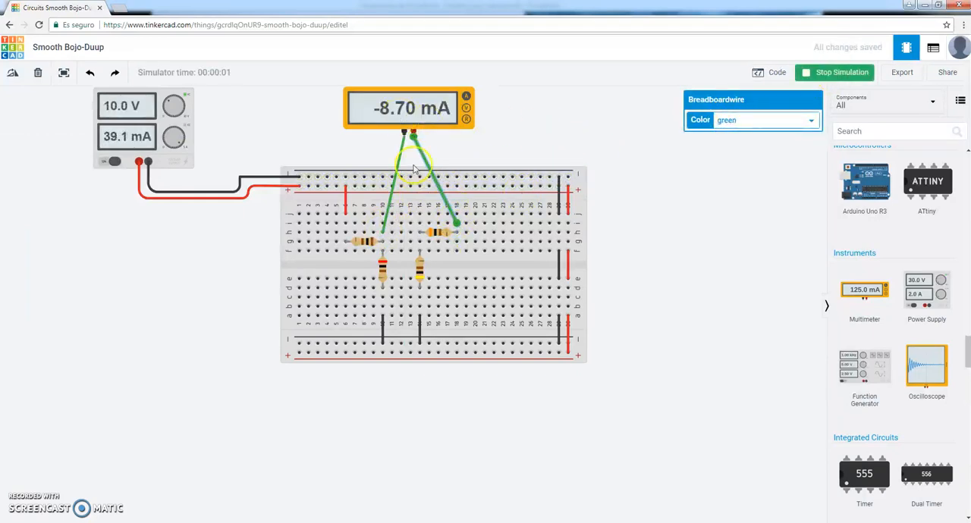
click(835, 74)
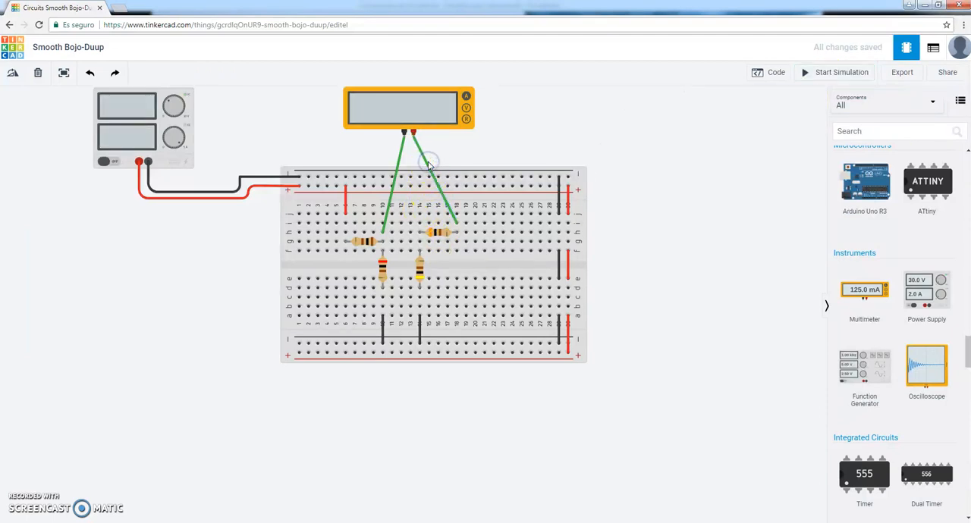
Delete the two multimeter leads and move the 300 Ω resistor along row h to span columns 10 to 14.
click(427, 159)
key(Delete)
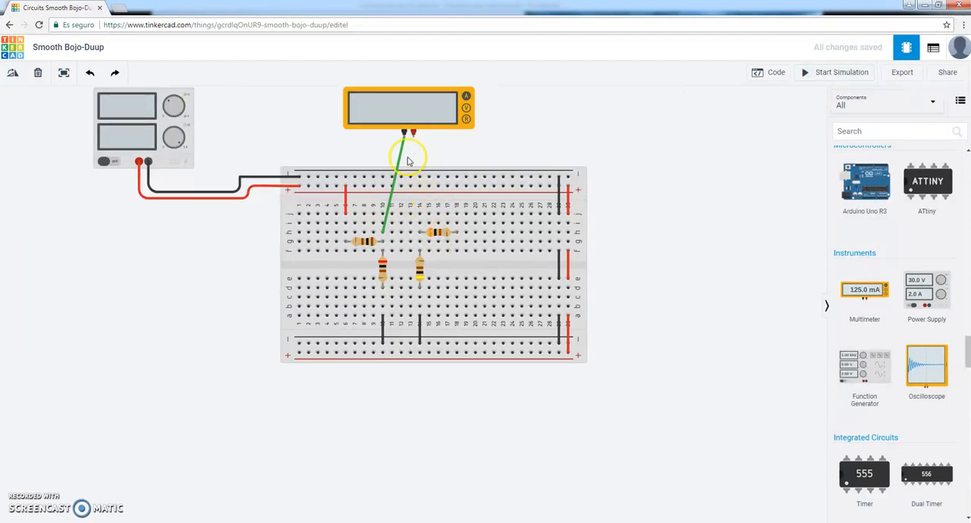
click(400, 151)
key(Delete)
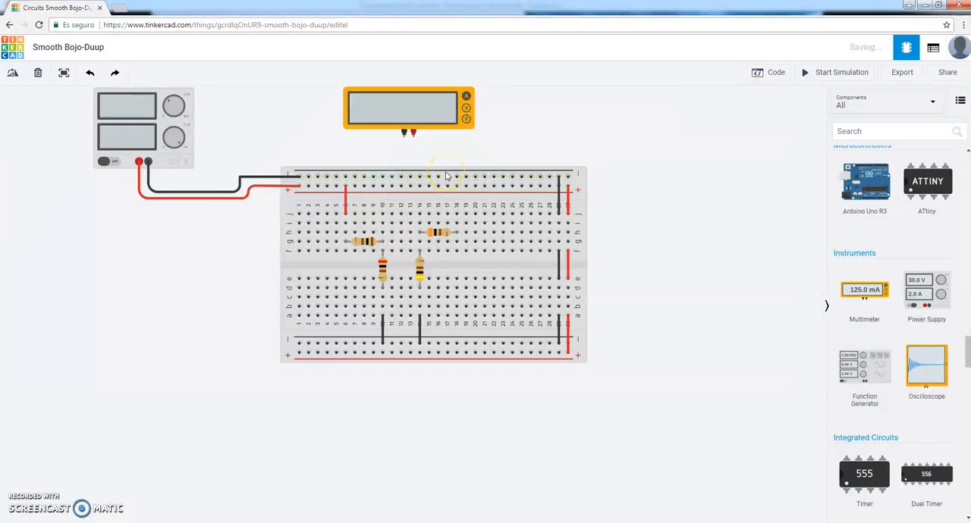
click(438, 241)
drag(437, 241, 406, 236)
Rotate the 400 Ω resistor to horizontal and move it to row d, spanning columns 14 to 18.
click(420, 267)
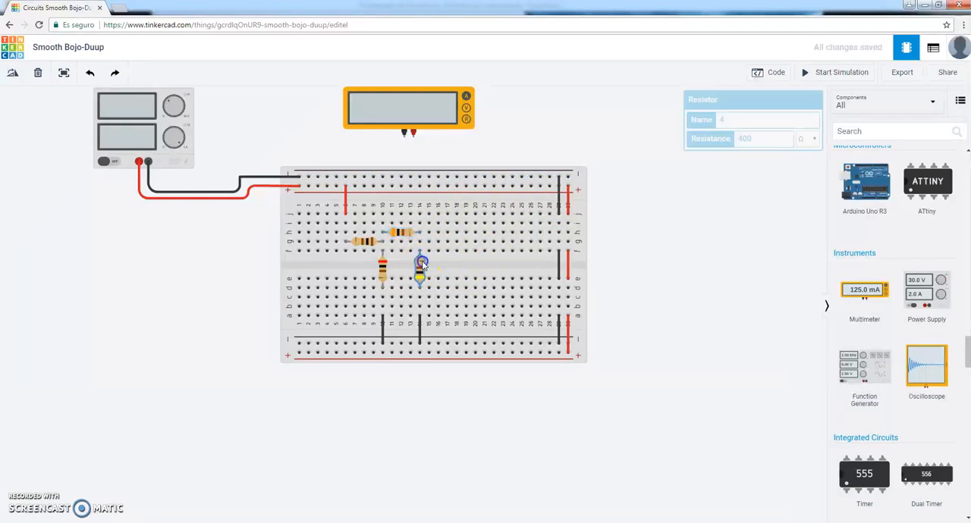
click(13, 78)
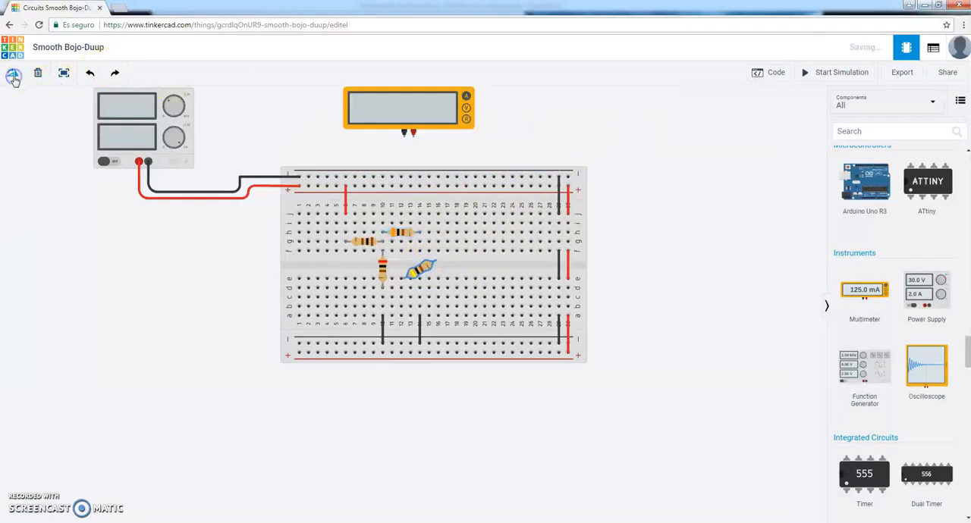
drag(426, 273, 444, 290)
Wire the multimeter's negative terminal to row f of column 14 and its positive terminal to row e of column 18.
click(404, 133)
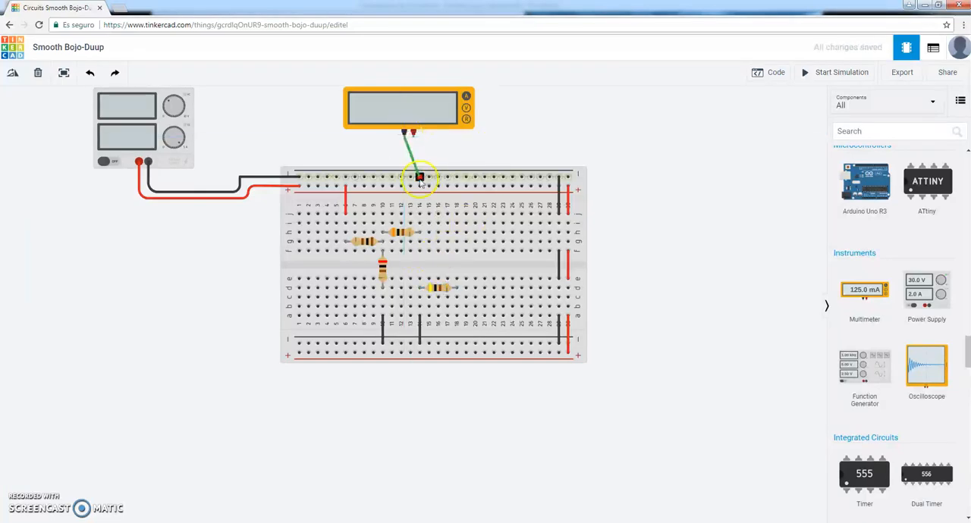
click(422, 250)
click(413, 133)
click(438, 176)
click(456, 279)
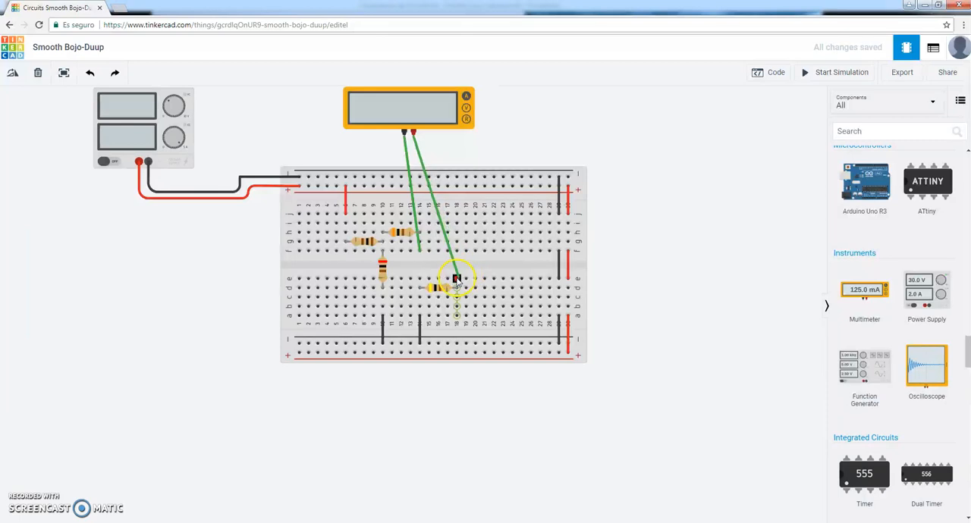
Run the simulation to measure the 400 Ω resistor's current, return to Tinkercad from the PowerPoint schematic and stop the simulation.
click(815, 73)
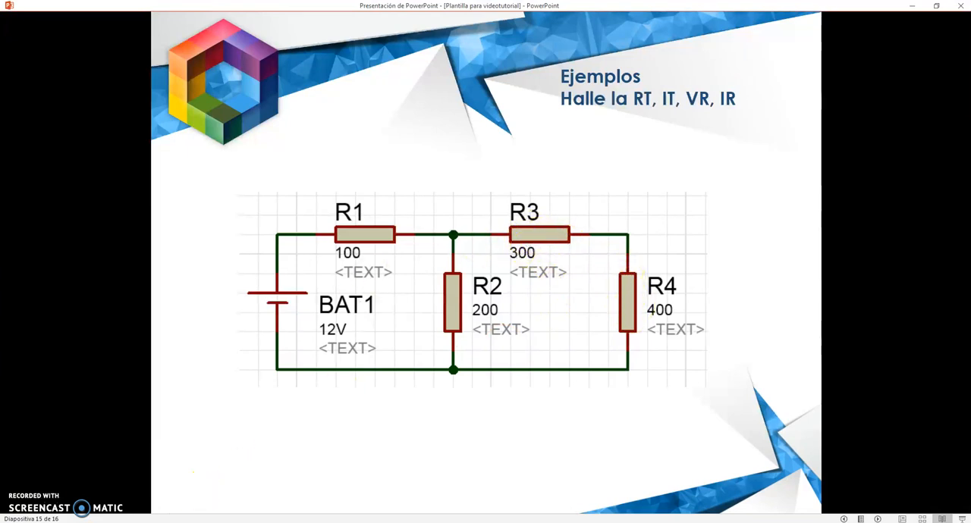
click(193, 522)
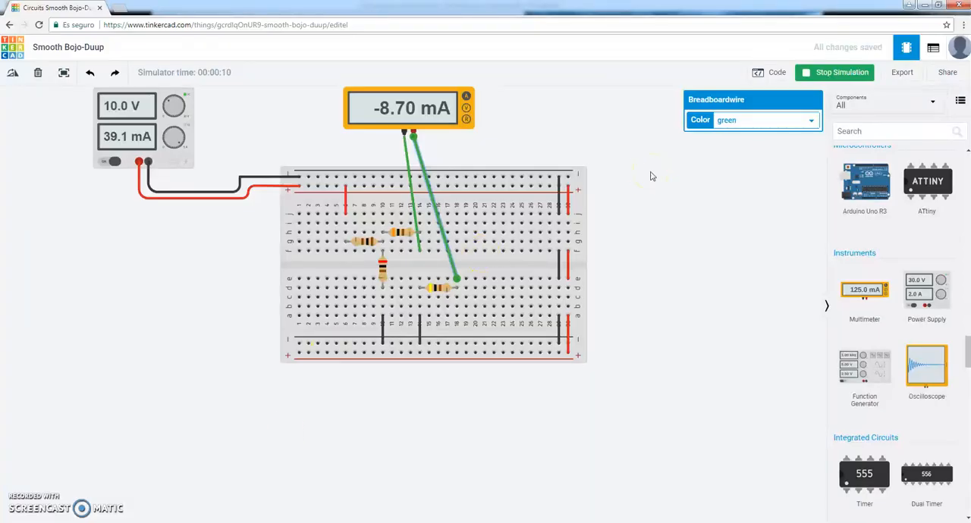
click(811, 75)
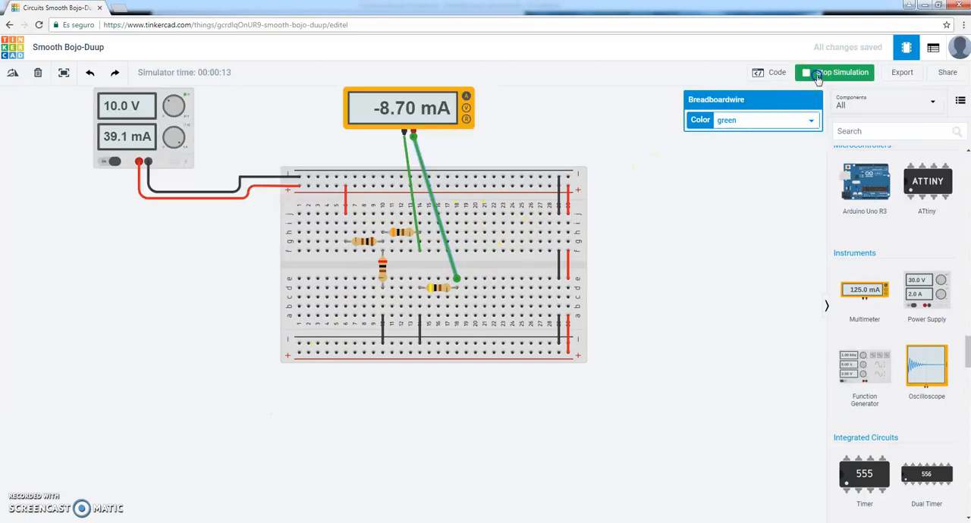
Delete the two multimeter leads used to measure the 400 Ω resistor's current.
click(417, 158)
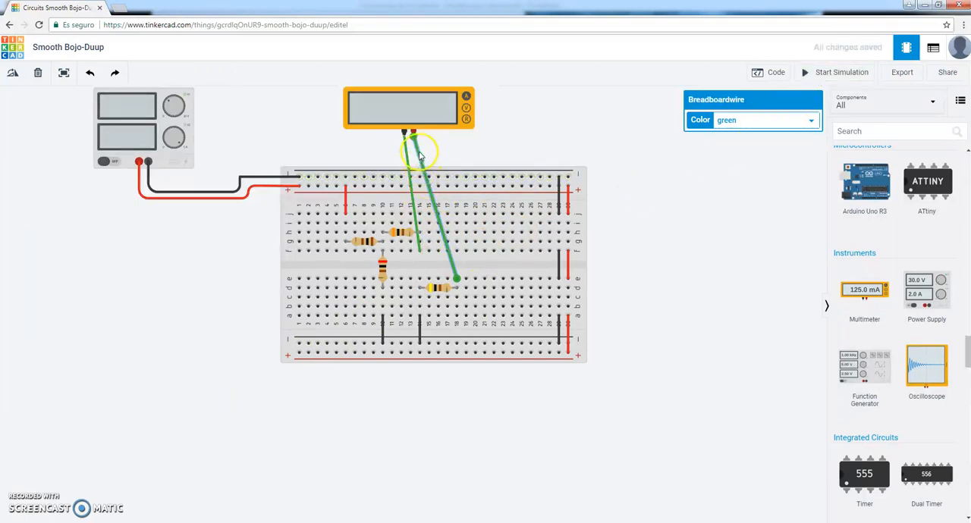
key(Delete)
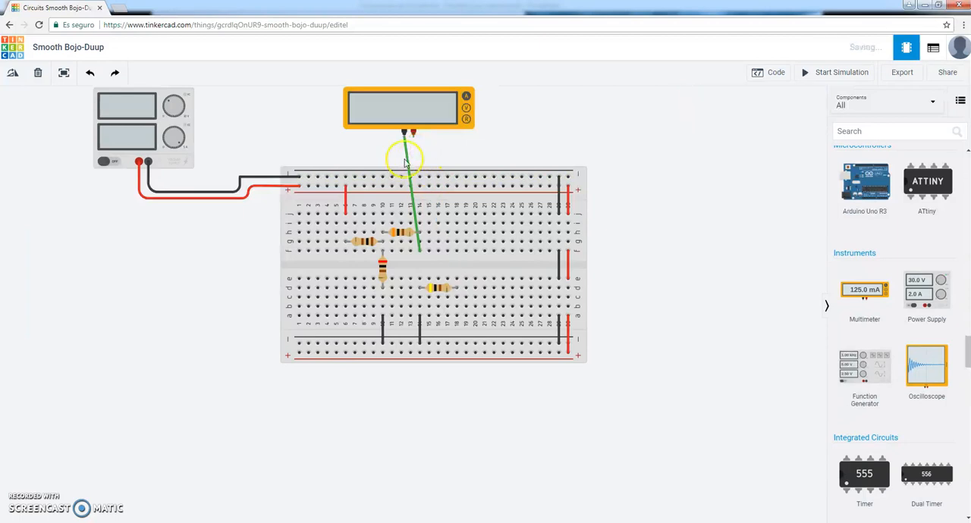
click(405, 161)
key(Delete)
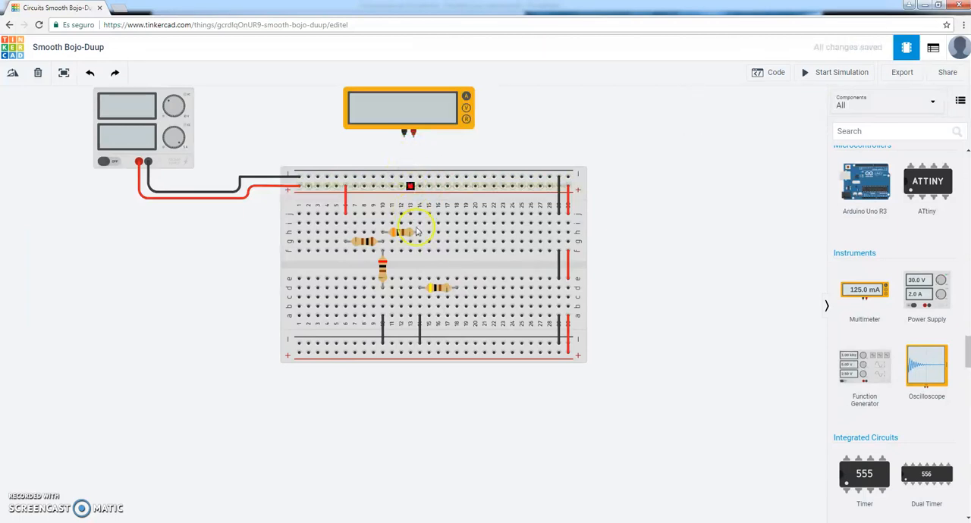
Rotate the 400 Ω resistor to vertical and move it back across the breadboard's center gap in column 14.
click(436, 288)
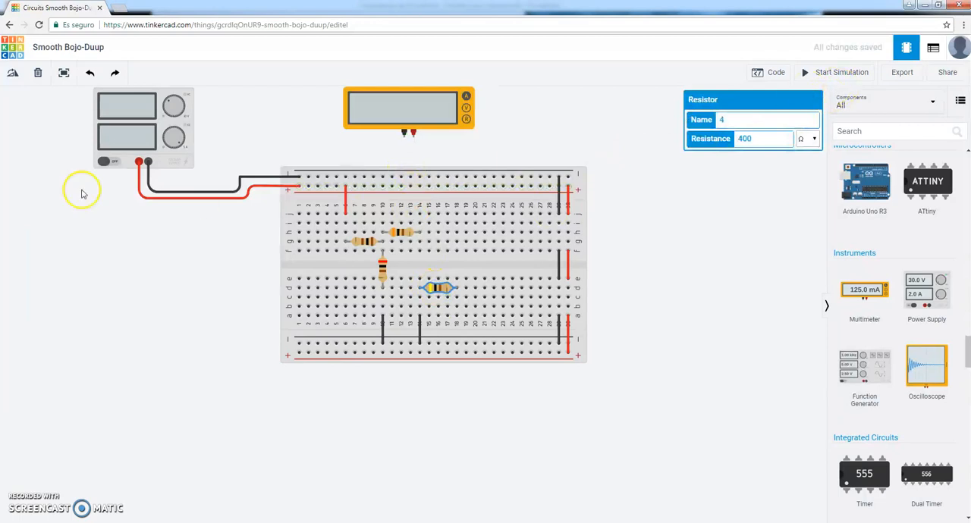
click(12, 73)
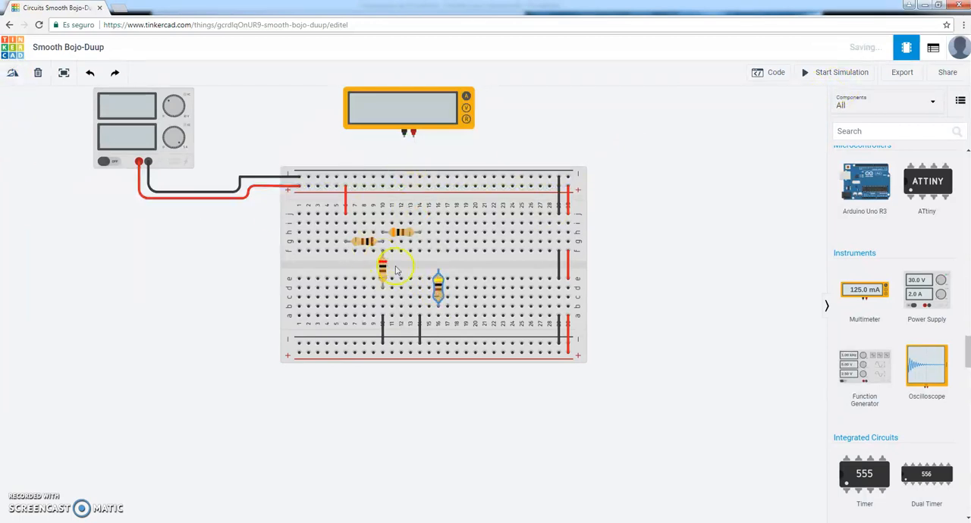
click(442, 294)
click(438, 292)
drag(438, 291, 420, 272)
click(650, 235)
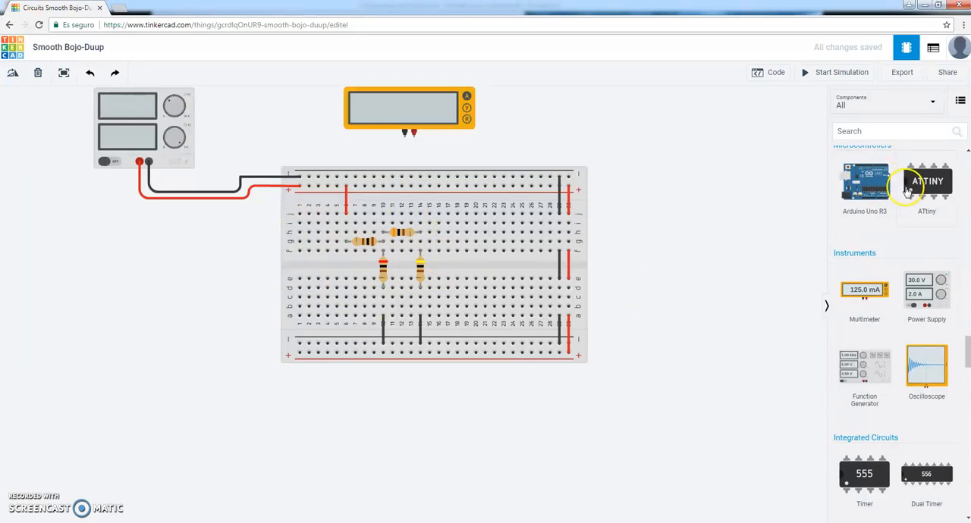
Browse the component library through the power control, microcontroller, instrument and output parts.
scroll(908, 197, down, 3)
scroll(911, 243, down, 10)
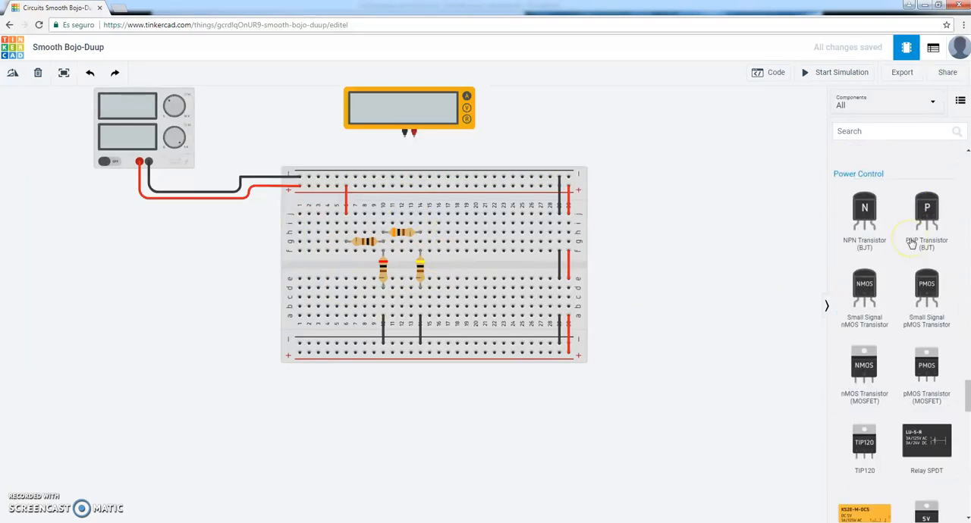
scroll(911, 243, down, 3)
scroll(911, 243, up, 15)
scroll(911, 243, up, 3)
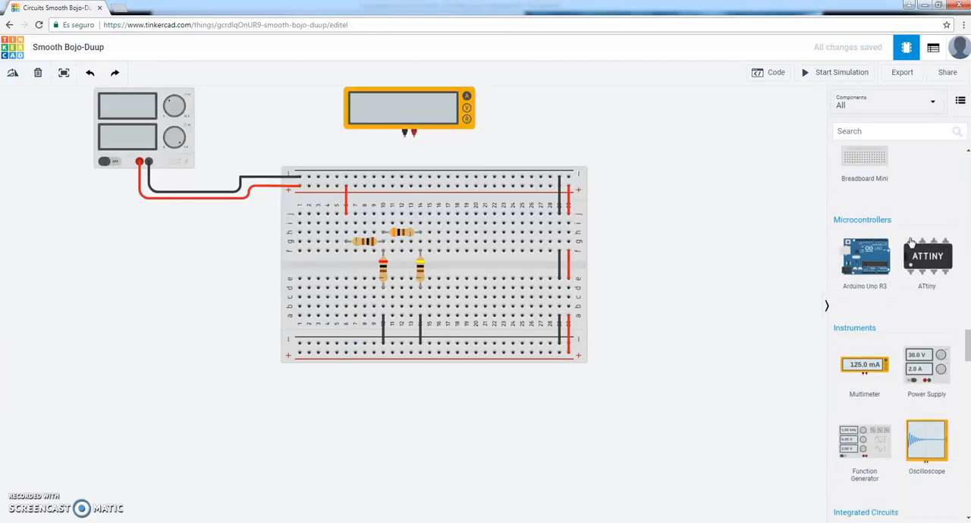
scroll(911, 243, down, 2)
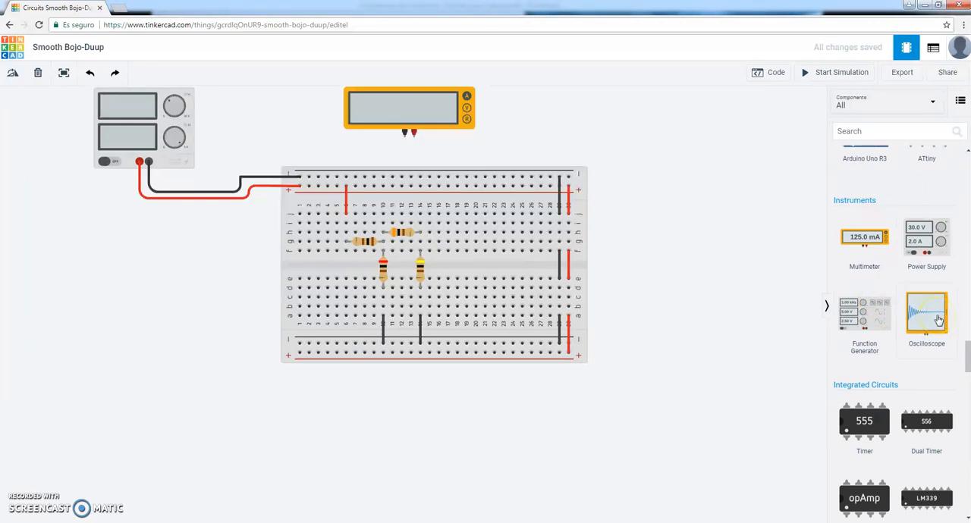
scroll(938, 320, up, 10)
scroll(938, 320, up, 10)
click(634, 267)
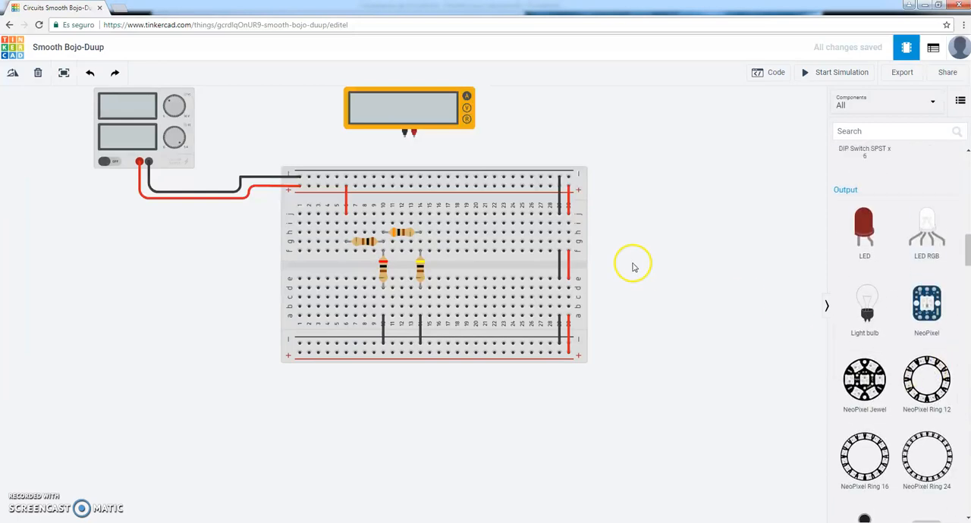